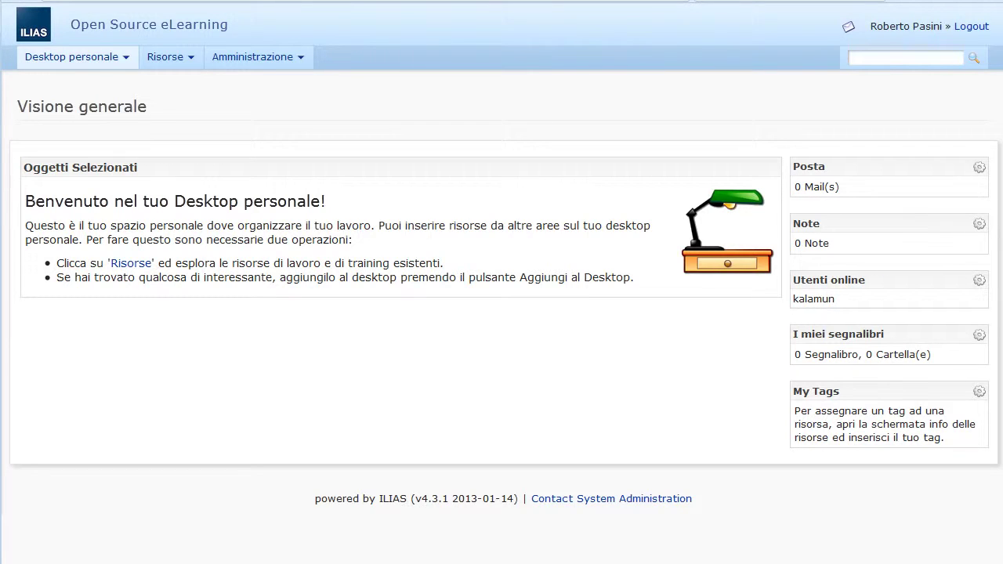
Step: From the Risorse main page, go to Amministrazione > Gestione utenti and start a new user
left_click(188, 60)
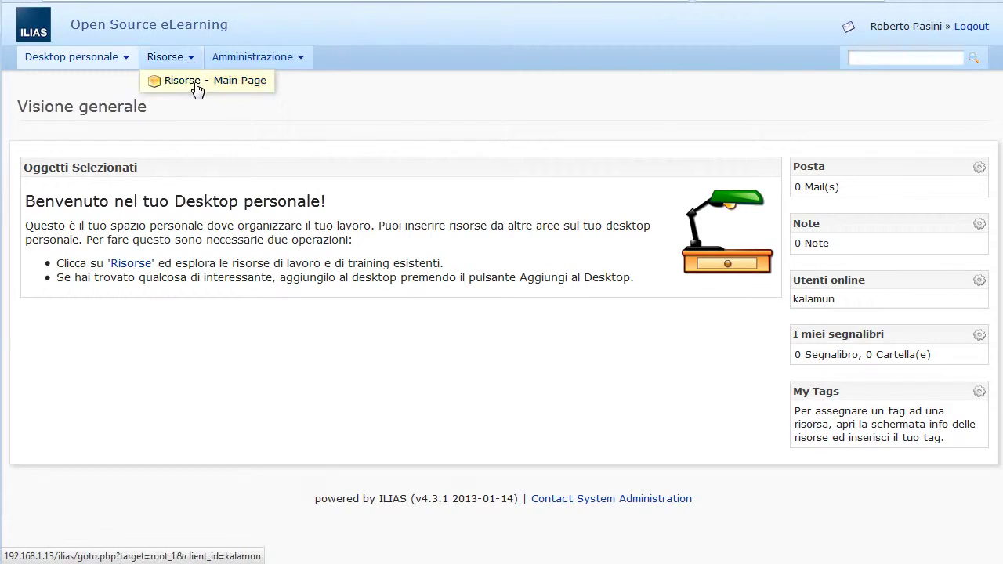
left_click(195, 88)
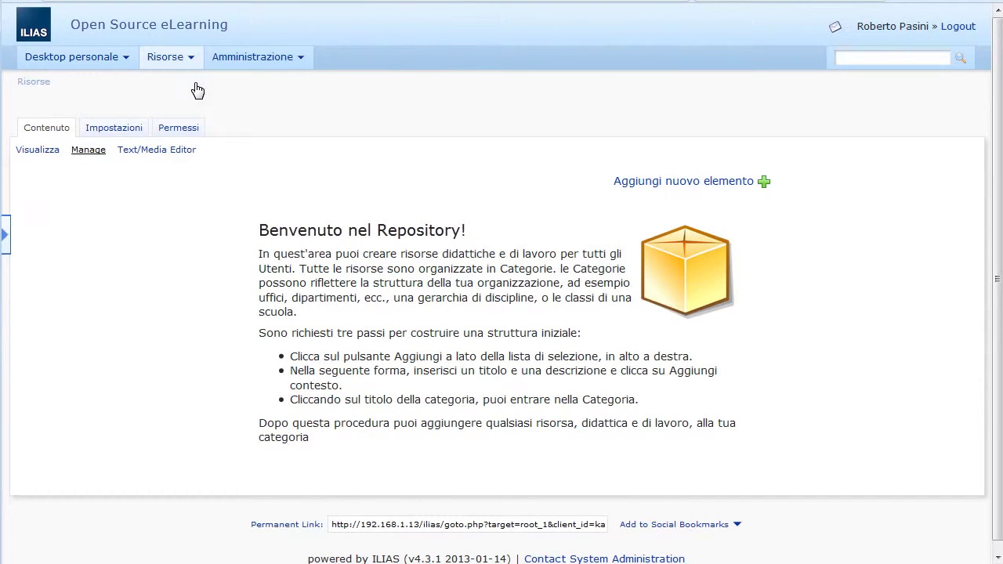
left_click(281, 59)
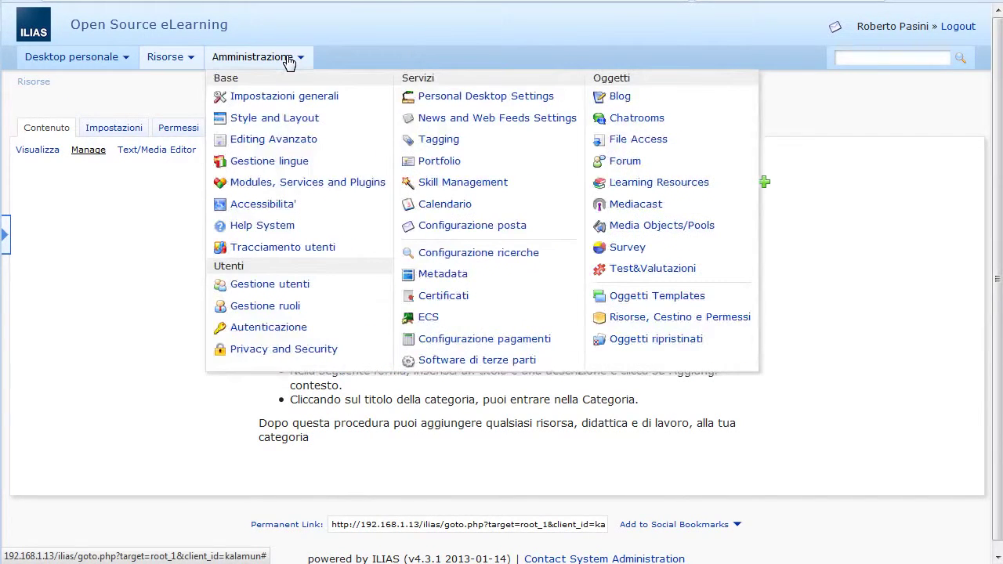
left_click(305, 290)
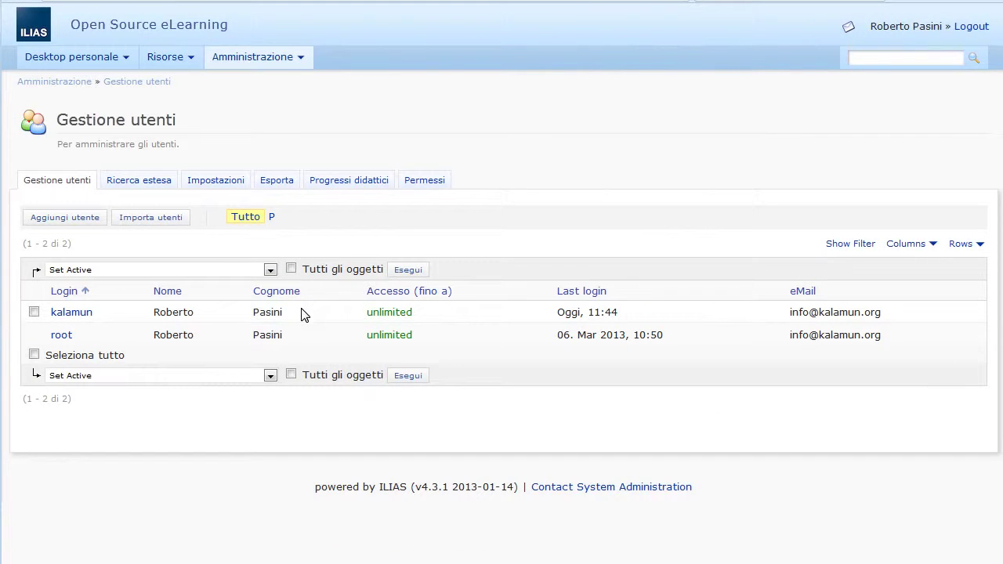
left_click(77, 221)
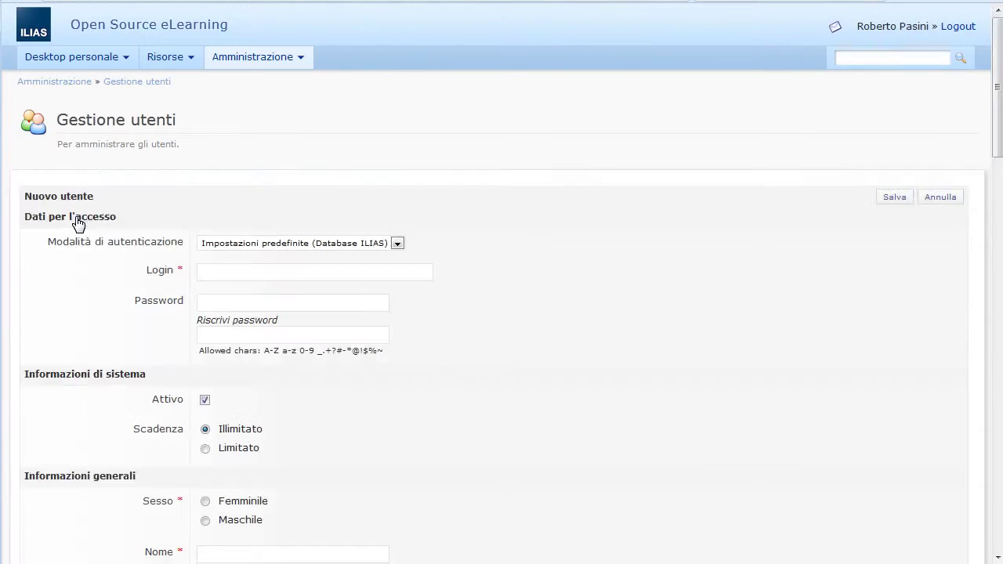
Step: Enter the new user's login and type the account password in both password fields
left_click(214, 270)
type("utente1")
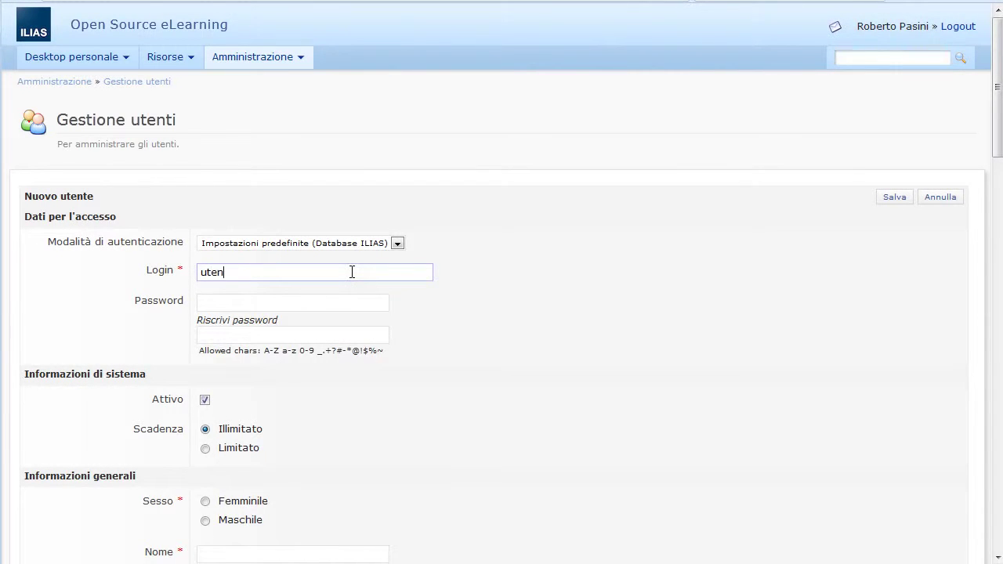
key("Tab")
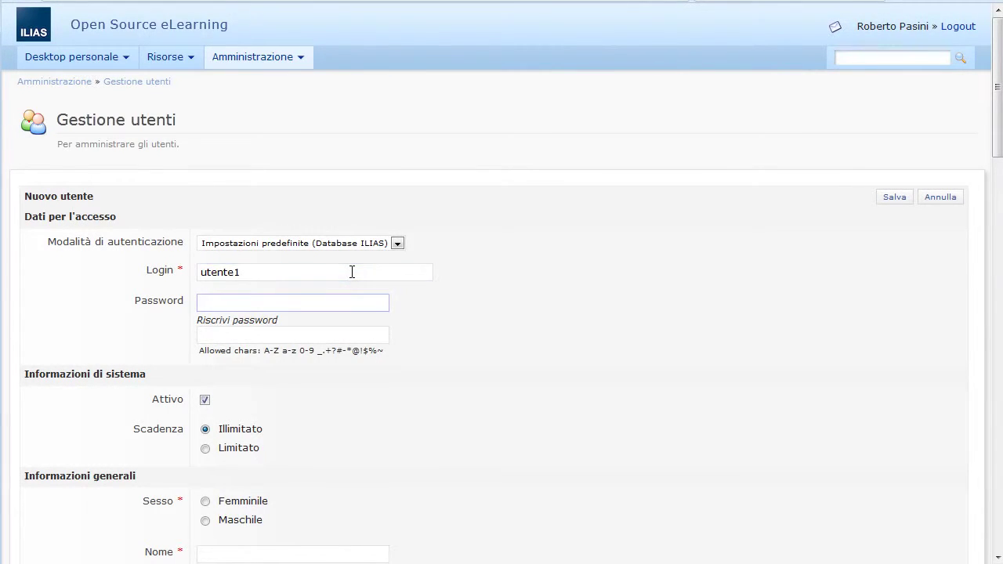
type("ute")
key("Tab")
type("uten")
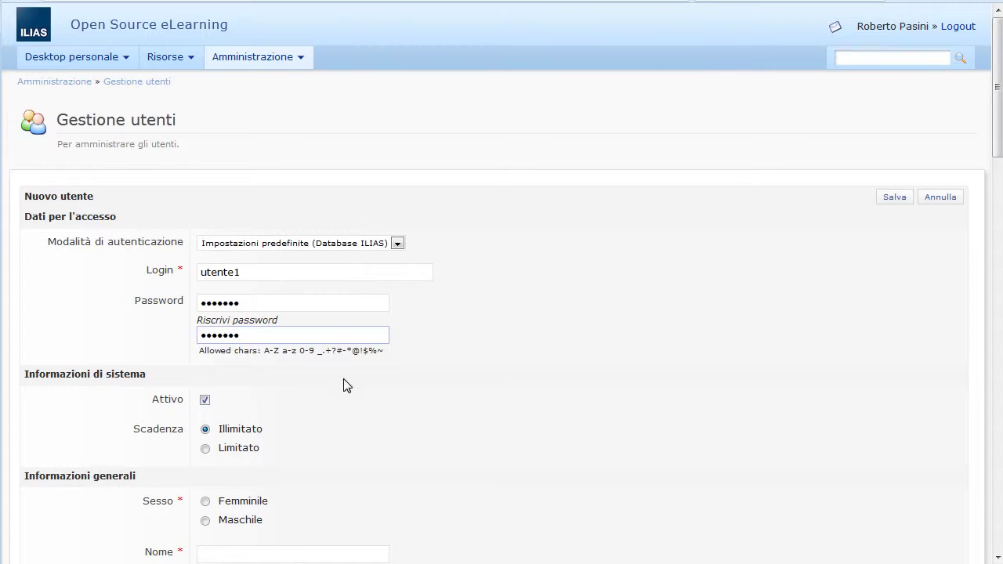
Step: Set the gender to Maschile and fill in the user's first name and surname
left_click(206, 522)
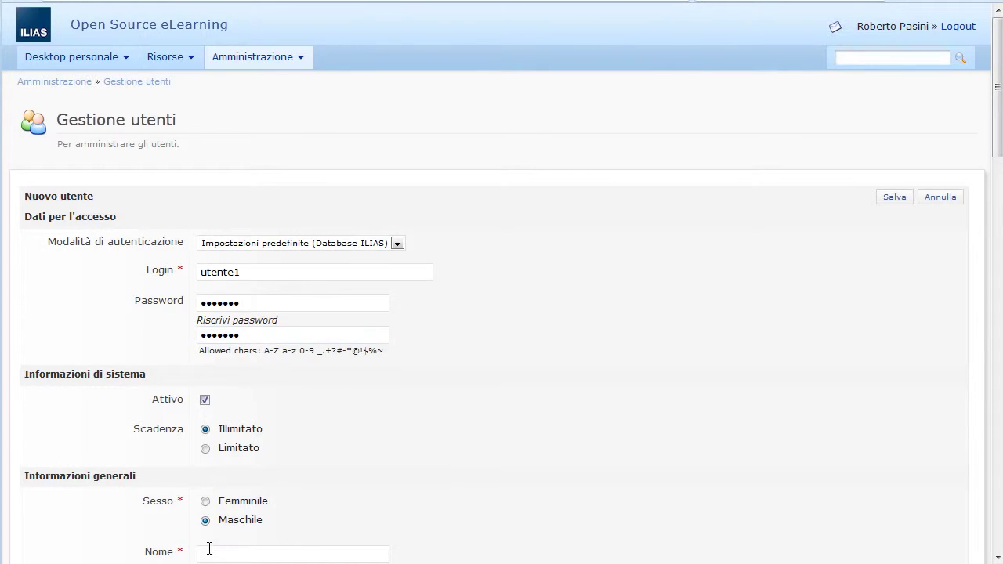
left_click(209, 550)
type("Utente")
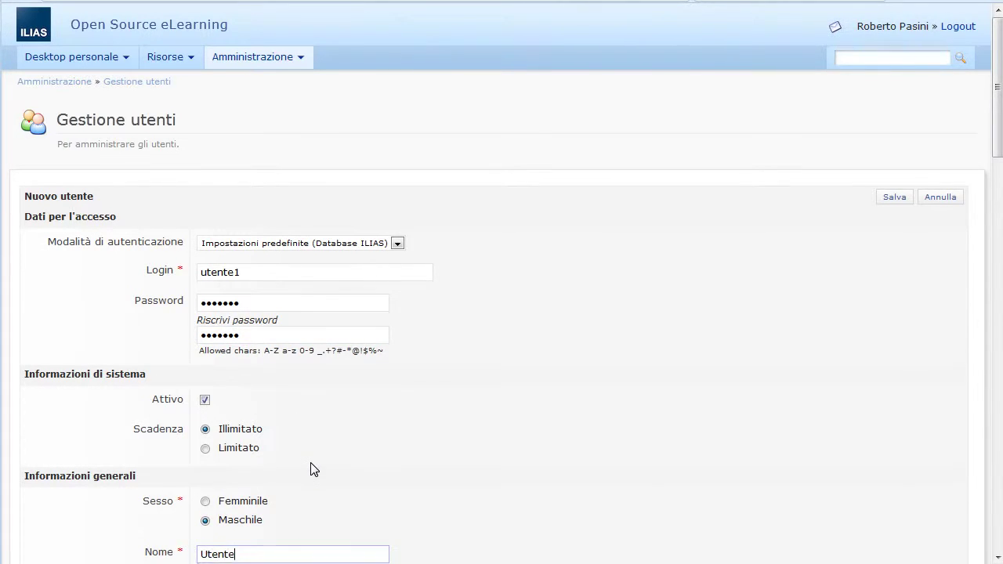
key("Tab")
type("1")
left_click(649, 475)
Step: Fill in the user's e-mail address from the suggestion
scroll(649, 475, "down", 8)
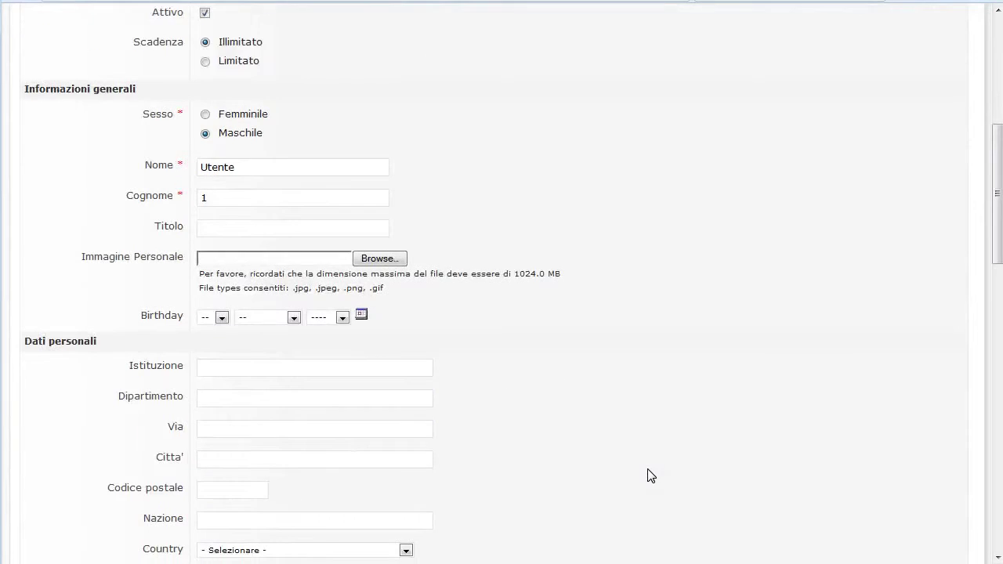
scroll(340, 398, "down", 4)
left_click(226, 521)
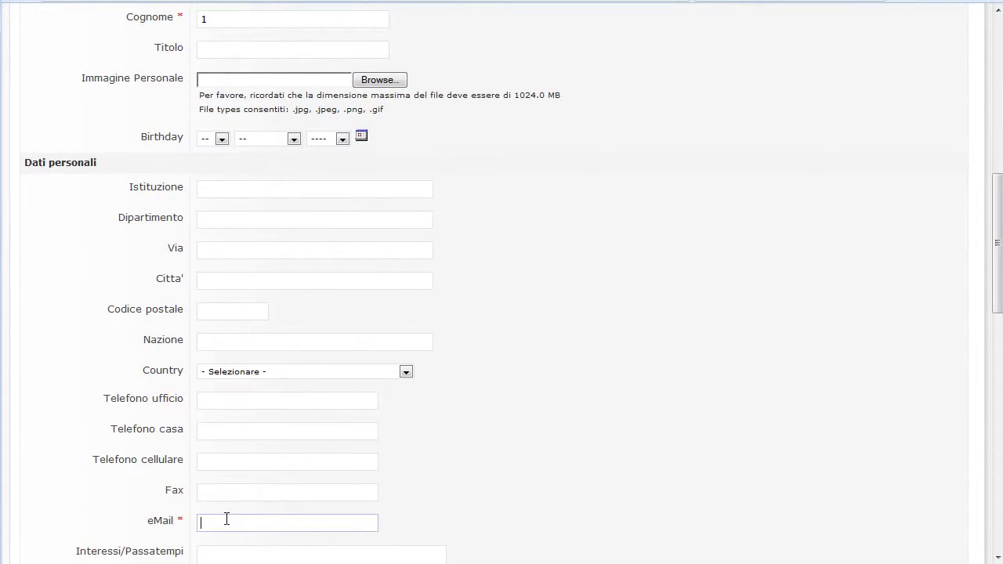
type("utente")
key("Down")
key("Return")
Step: Set the user's language to Italiano and save the account
scroll(537, 491, "down", 10)
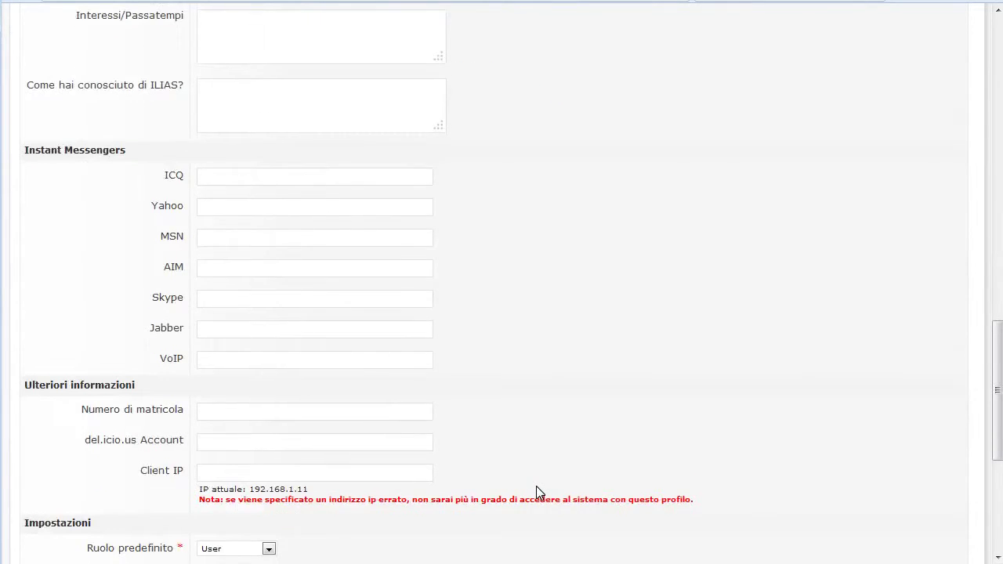
scroll(539, 493, "down", 3)
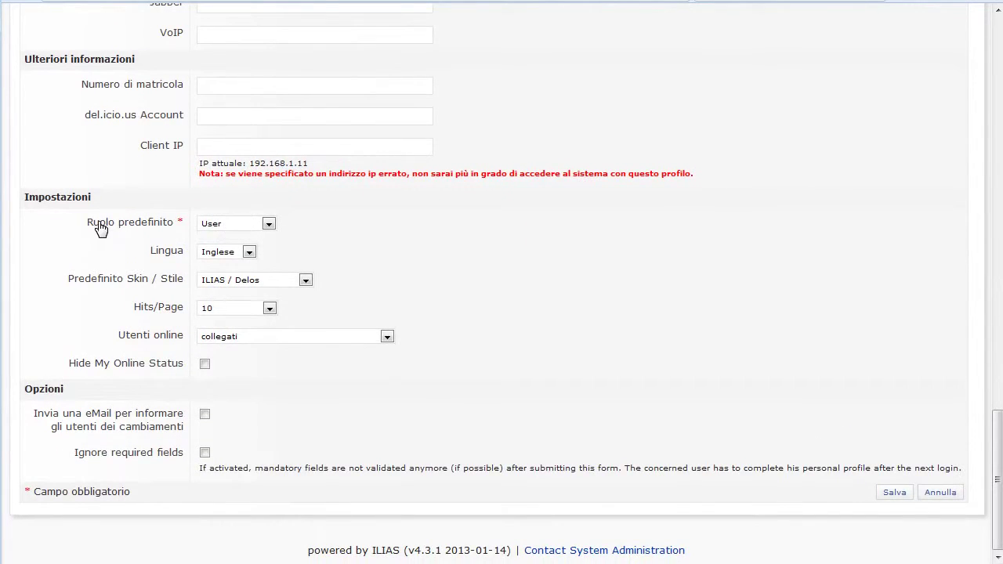
left_click(223, 251)
left_click(239, 288)
left_click(894, 492)
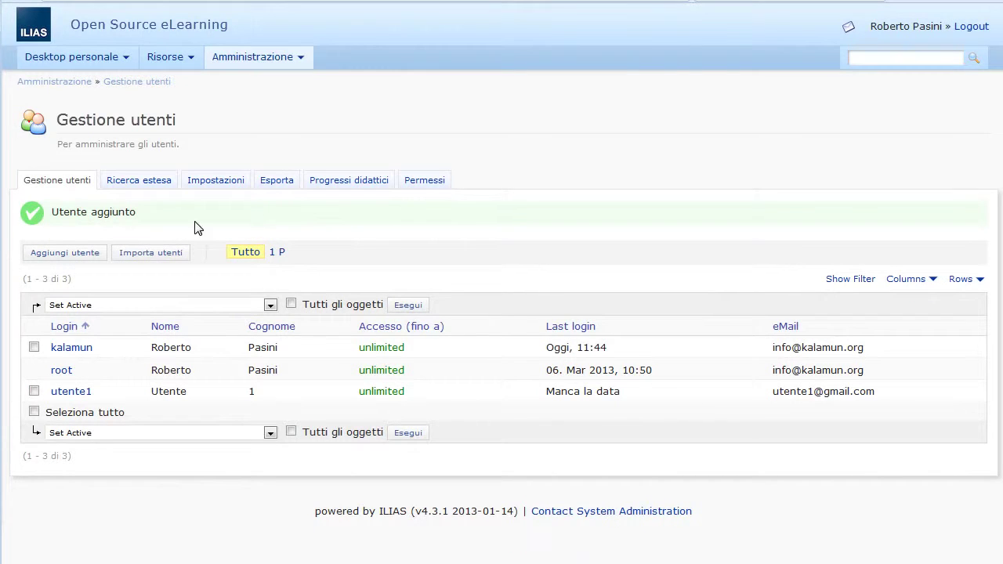
Step: Start another new user and enter its login and the account password twice
left_click(85, 262)
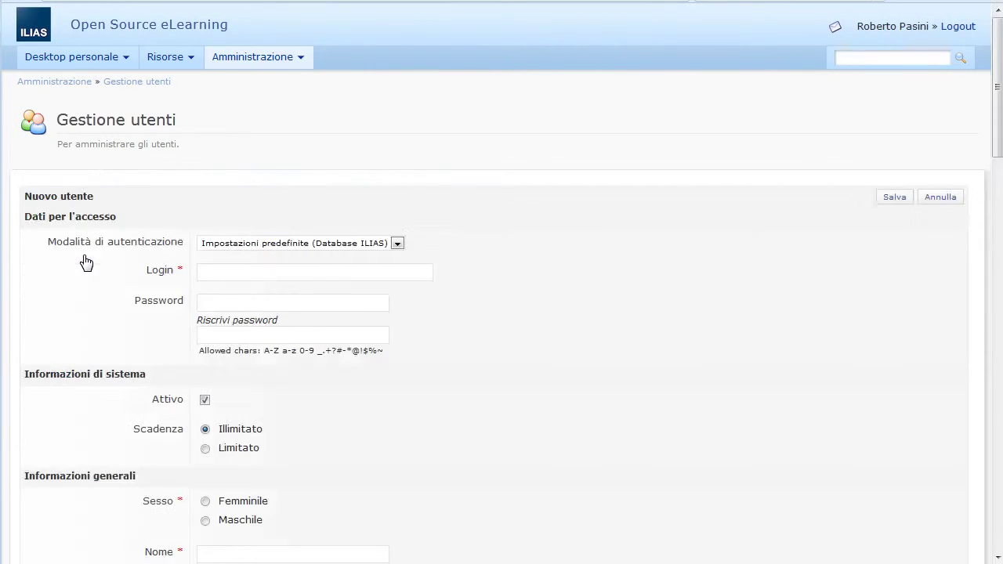
left_click(221, 271)
type("utente2")
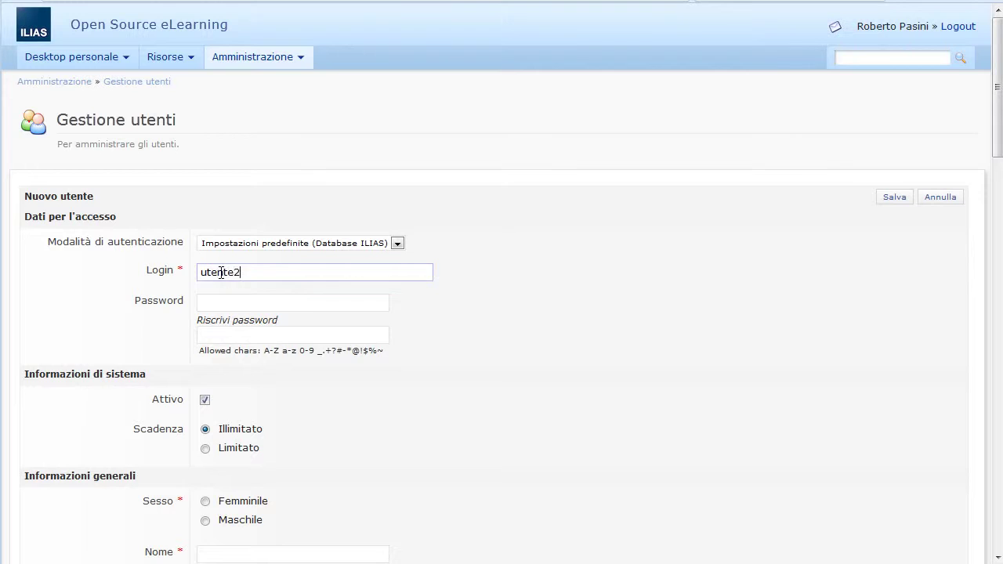
key("Tab")
type("123456")
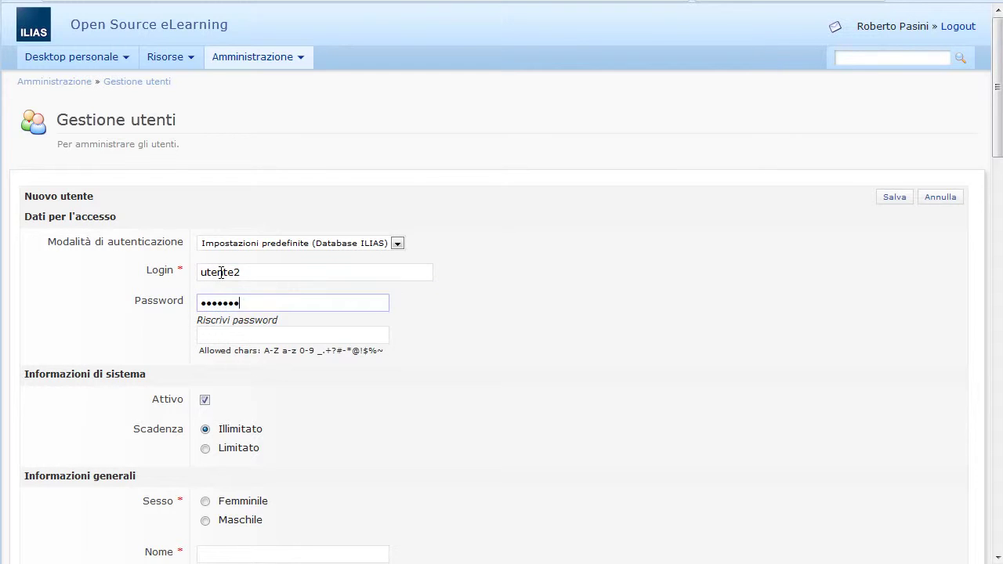
key("Tab")
type("1234")
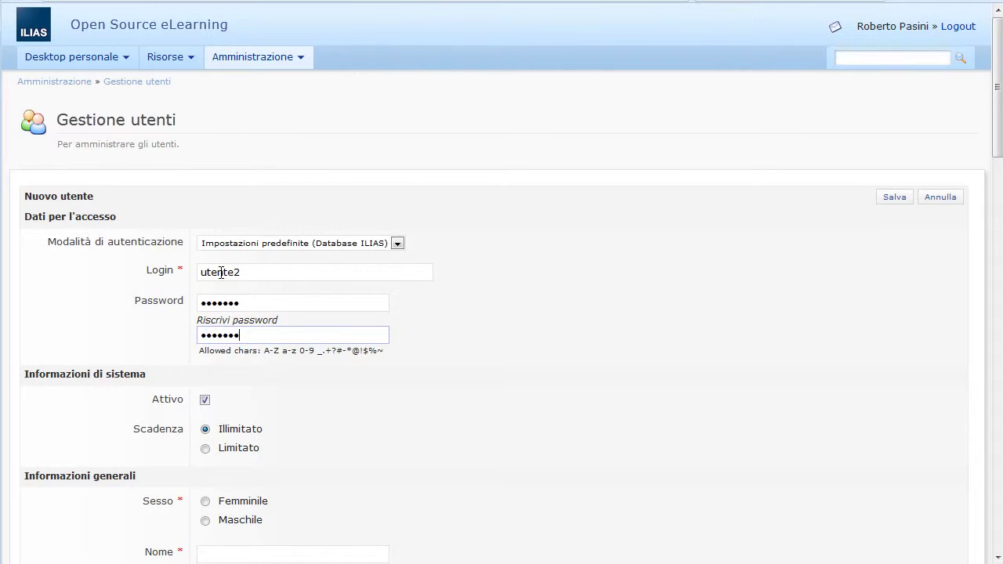
Step: Set the gender to Femminile and fill in the user's first name and surname
scroll(391, 443, "down", 5)
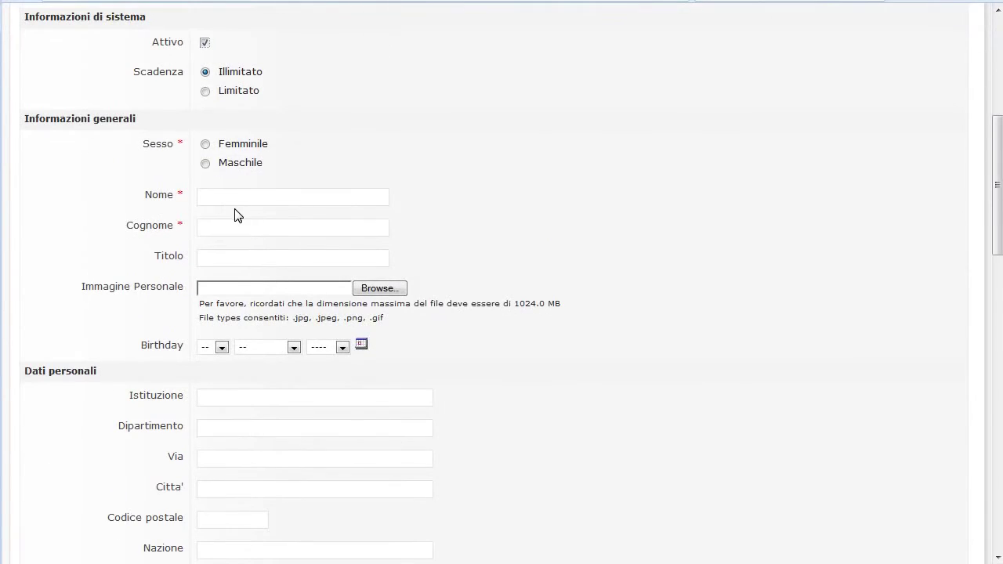
left_click(207, 145)
left_click(221, 196)
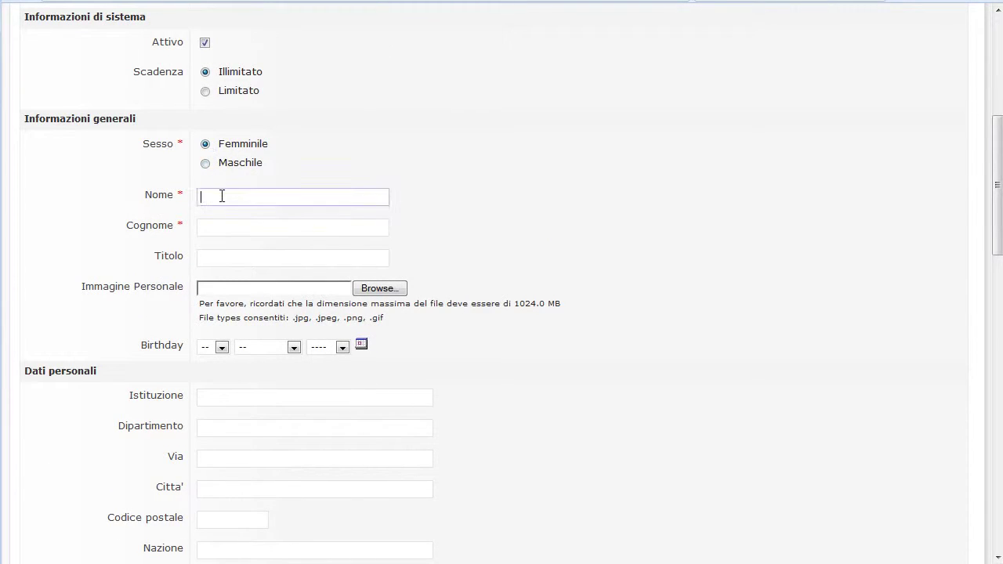
type("Uten")
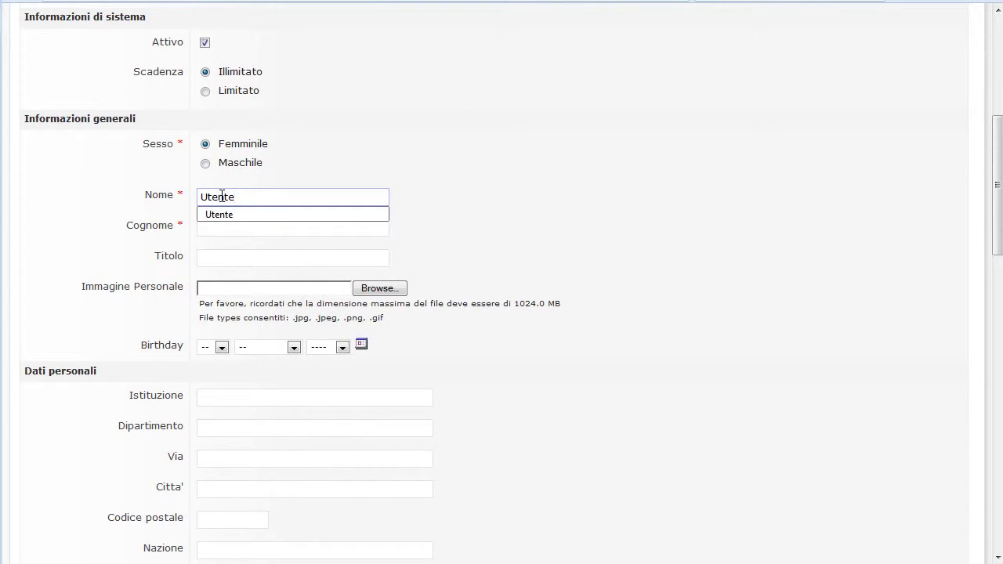
type("te")
key("Tab")
type("2")
key("Tab")
key("Tab")
key("Tab")
key("Tab")
key("Tab")
key("Tab")
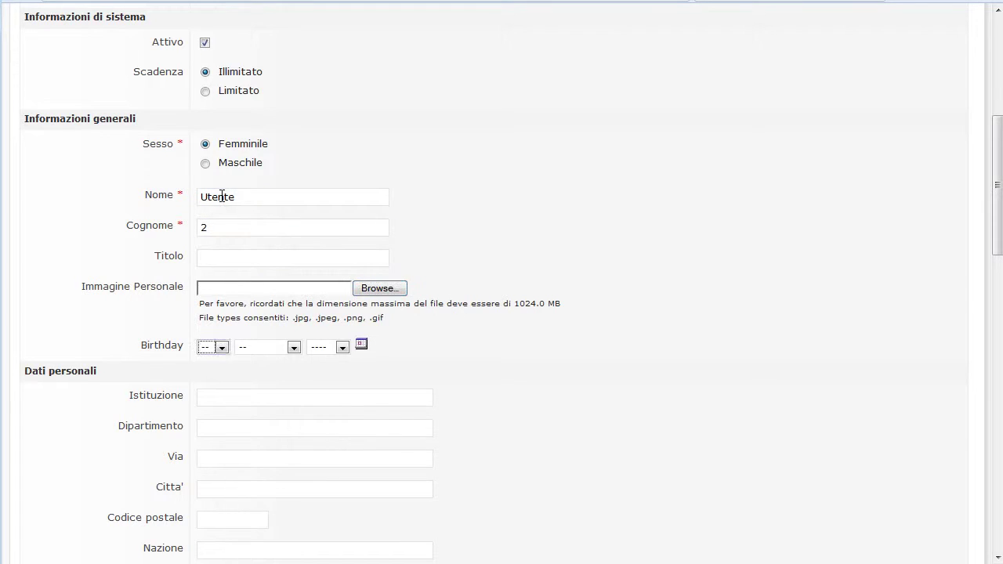
Step: Fill in the second user's e-mail address from the suggestion
scroll(212, 327, "down", 3)
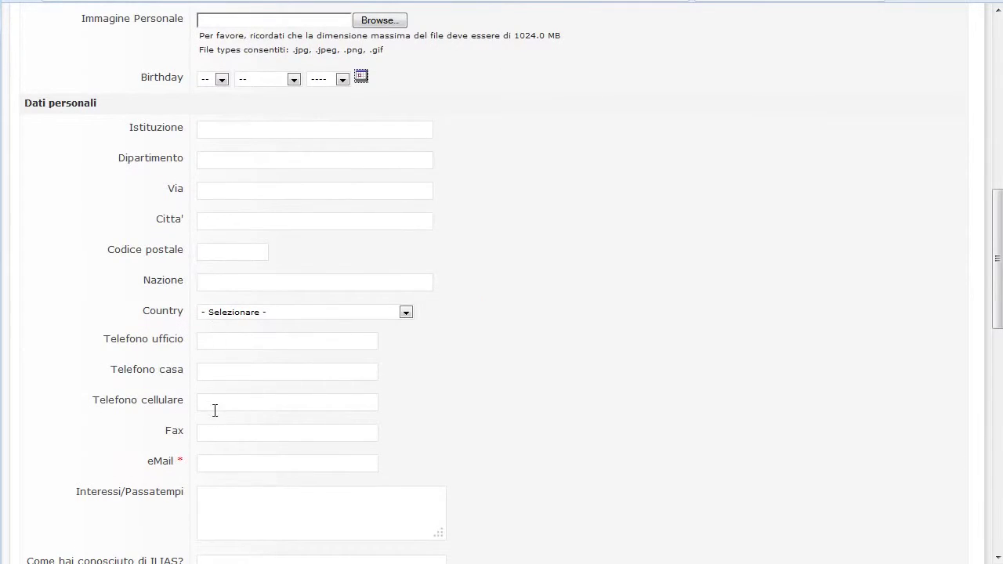
left_click(225, 471)
type("ute")
key("Down")
key("Down")
key("Return")
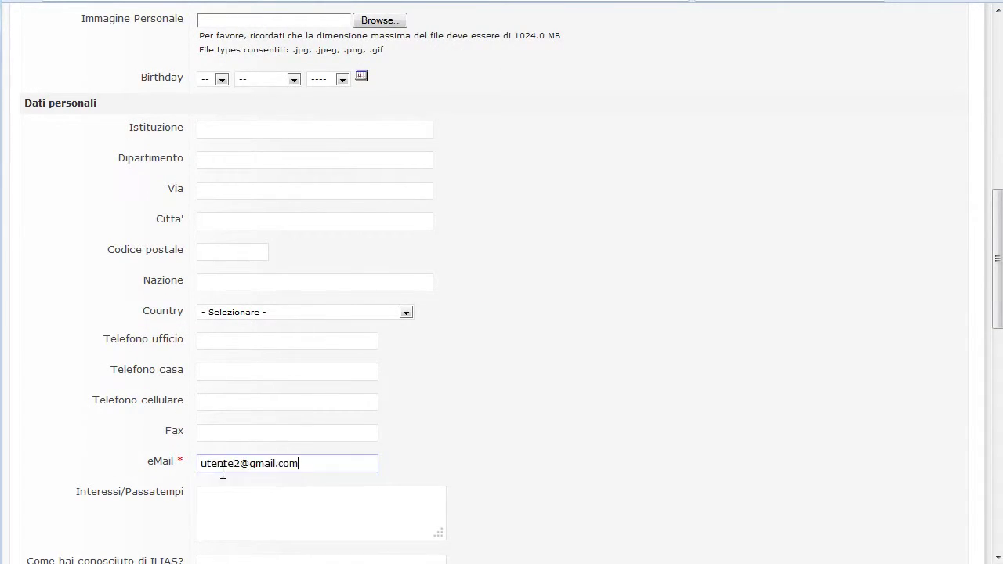
Step: Keep the default role, set the language to Italiano, and save the second user
scroll(553, 499, "down", 9)
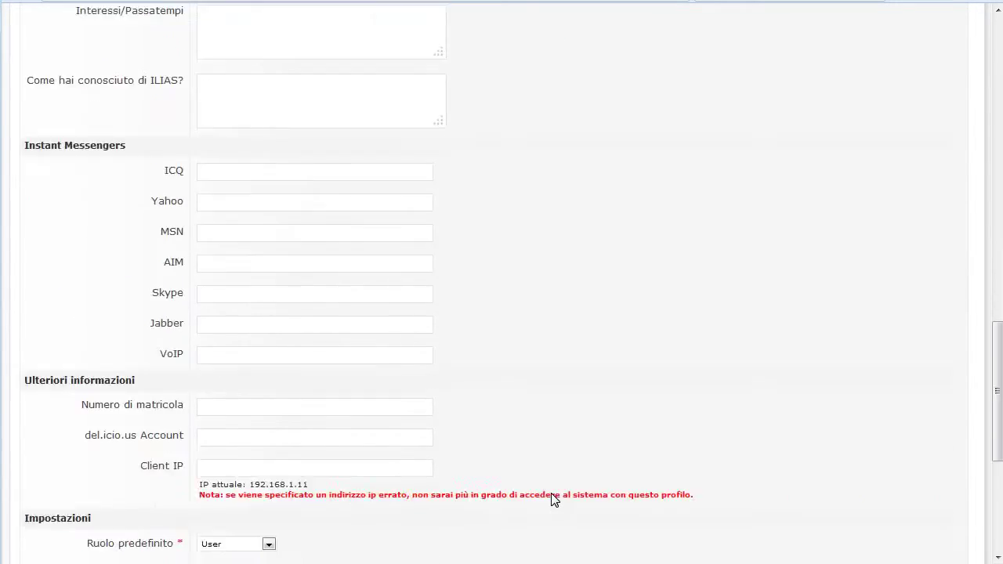
left_click(243, 227)
left_click(242, 229)
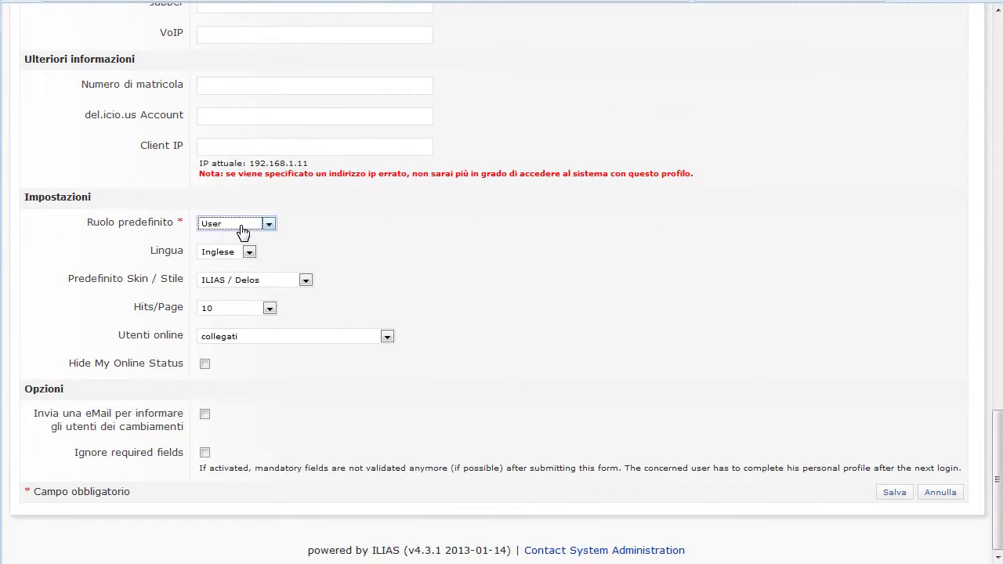
left_click(239, 252)
left_click(239, 290)
left_click(890, 498)
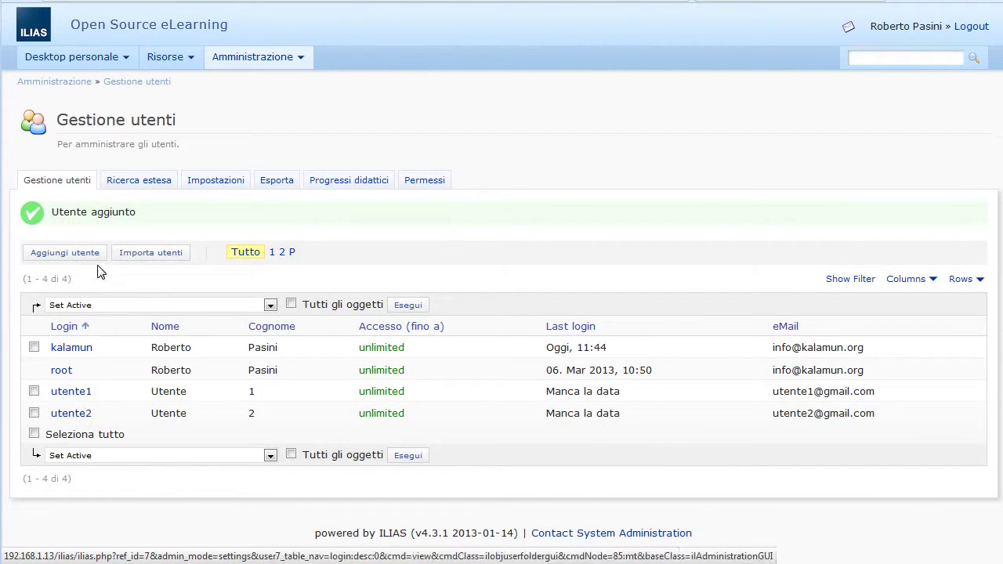
Step: Add a category titled 'Contesto 1' in the Risorse repository root
left_click(161, 68)
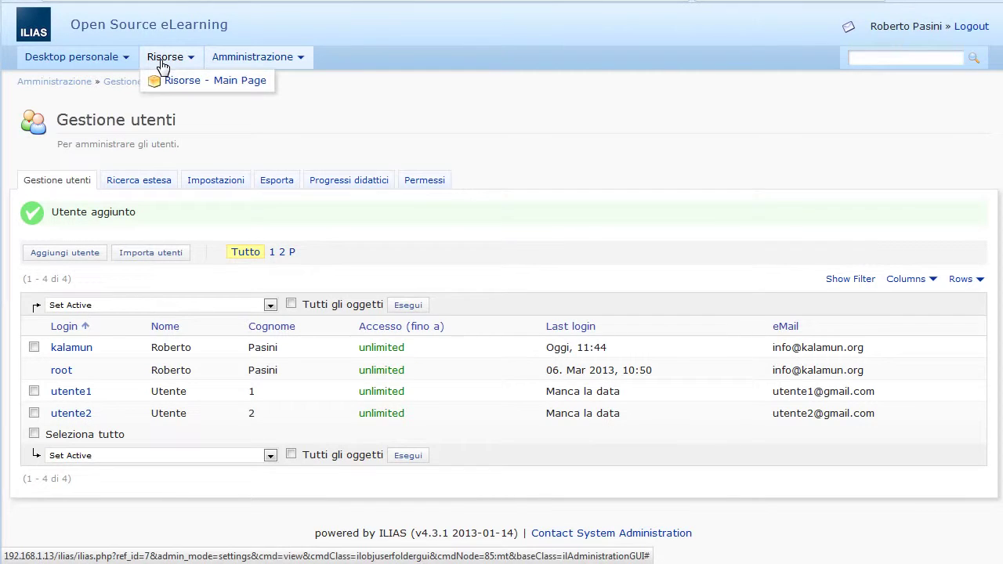
left_click(179, 84)
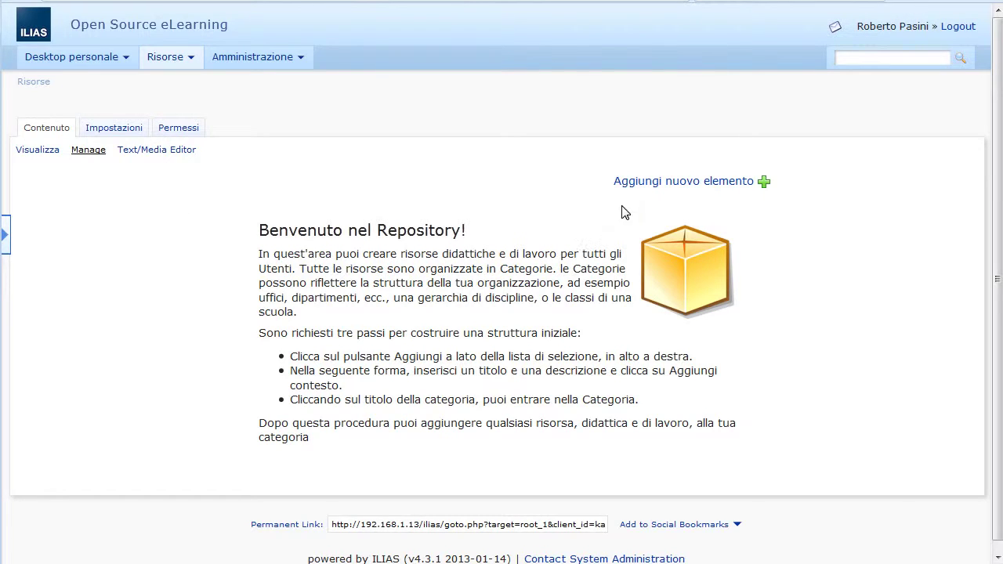
left_click(668, 185)
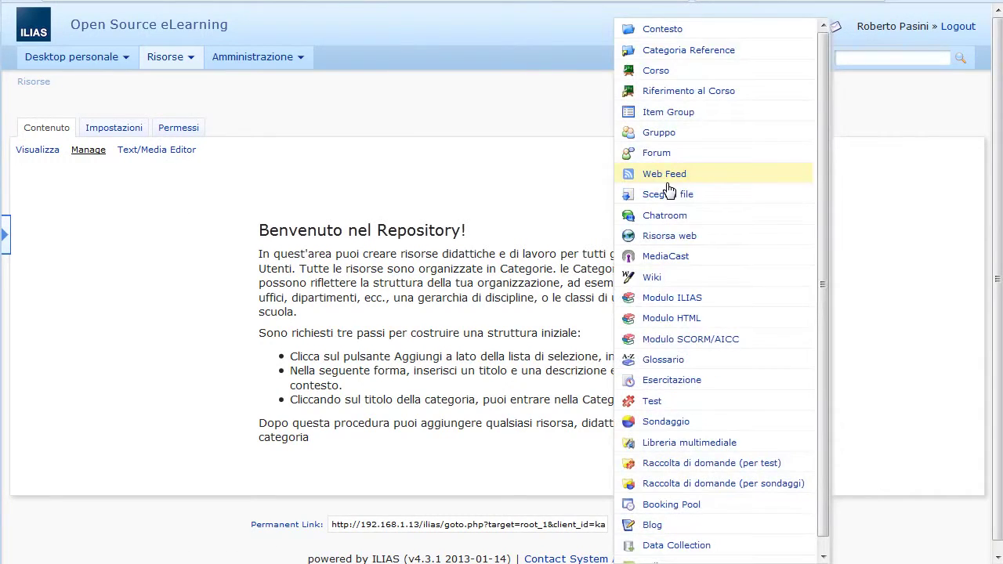
left_click(660, 34)
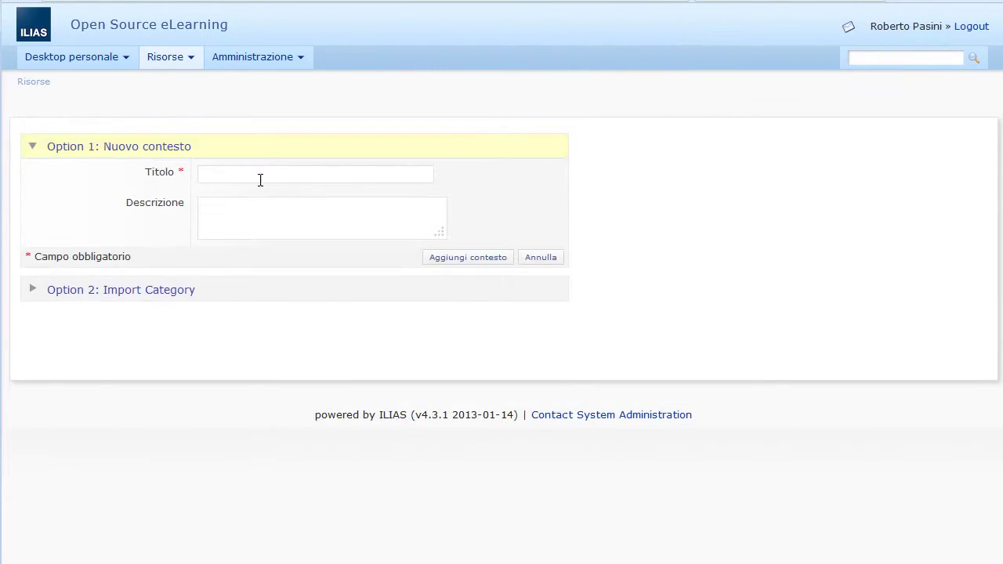
left_click(217, 173)
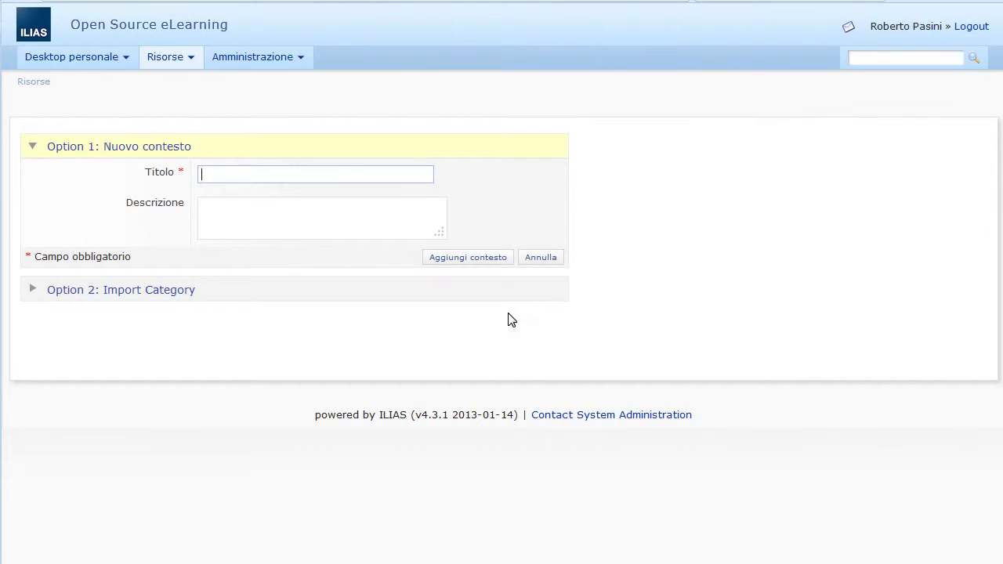
type("Contest")
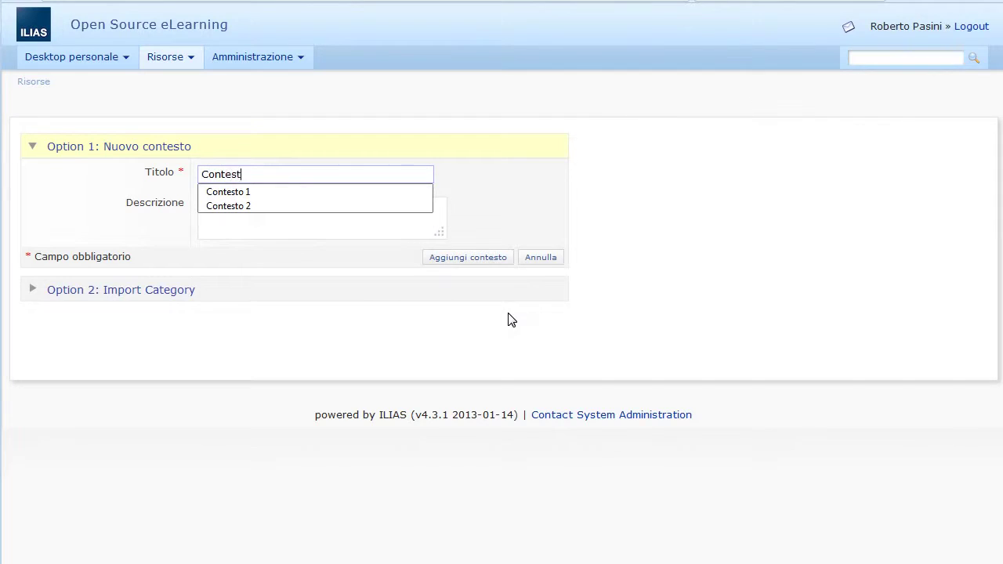
type("o 1")
key("Tab")
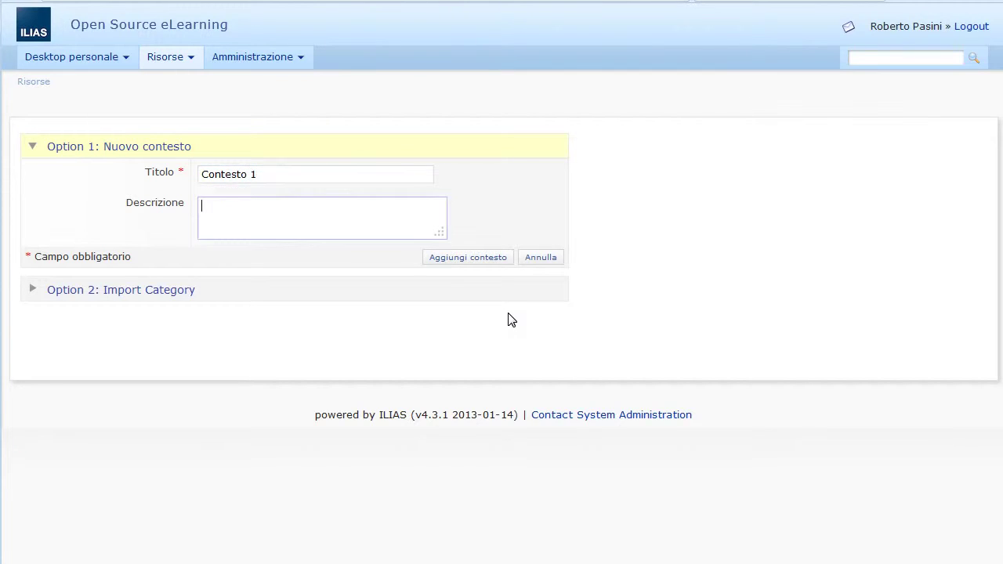
left_click(459, 265)
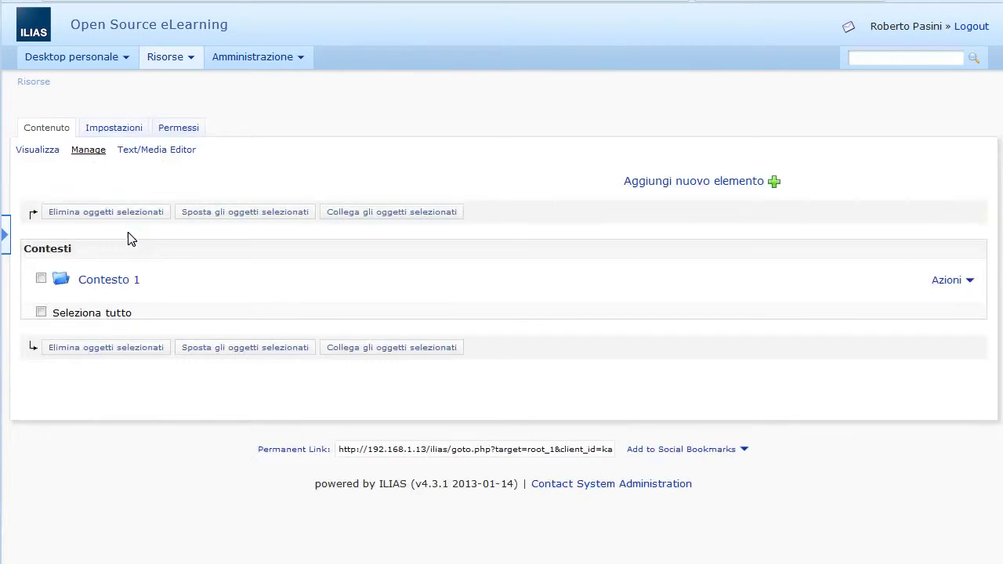
Step: Add another category titled 'Contesto 2' via Aggiungi nuovo elemento > Contesto
left_click(689, 188)
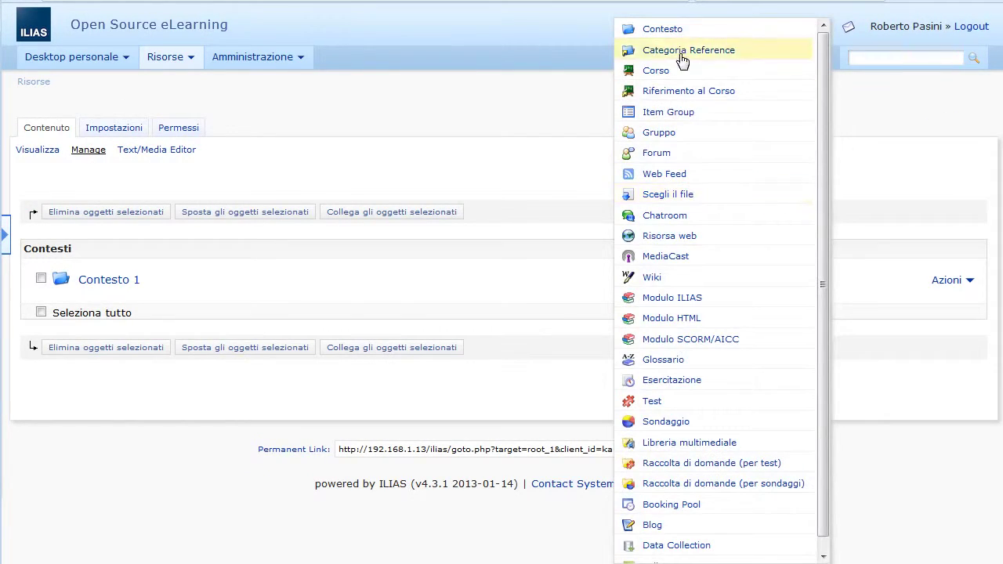
left_click(679, 29)
left_click(230, 179)
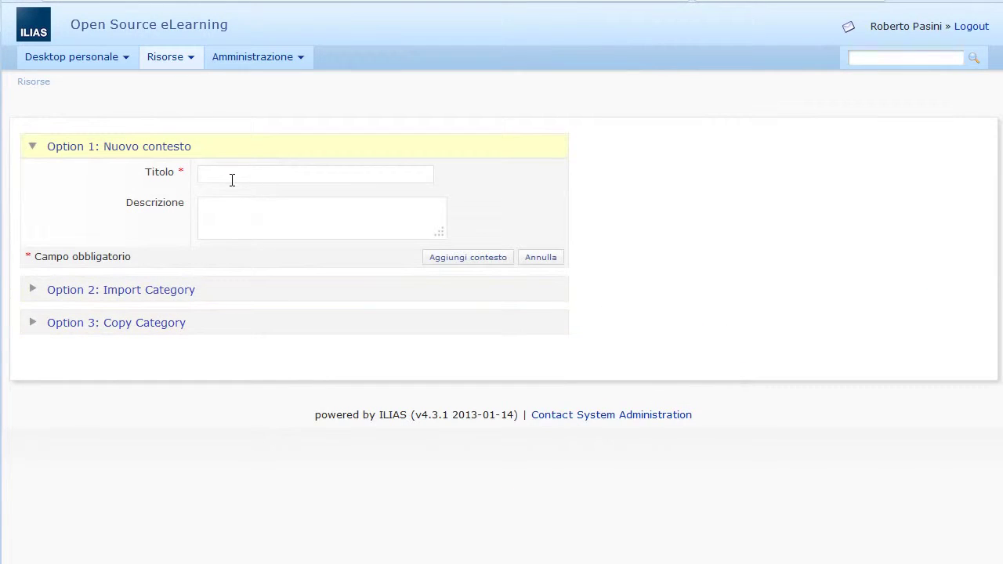
type("Contesto 2")
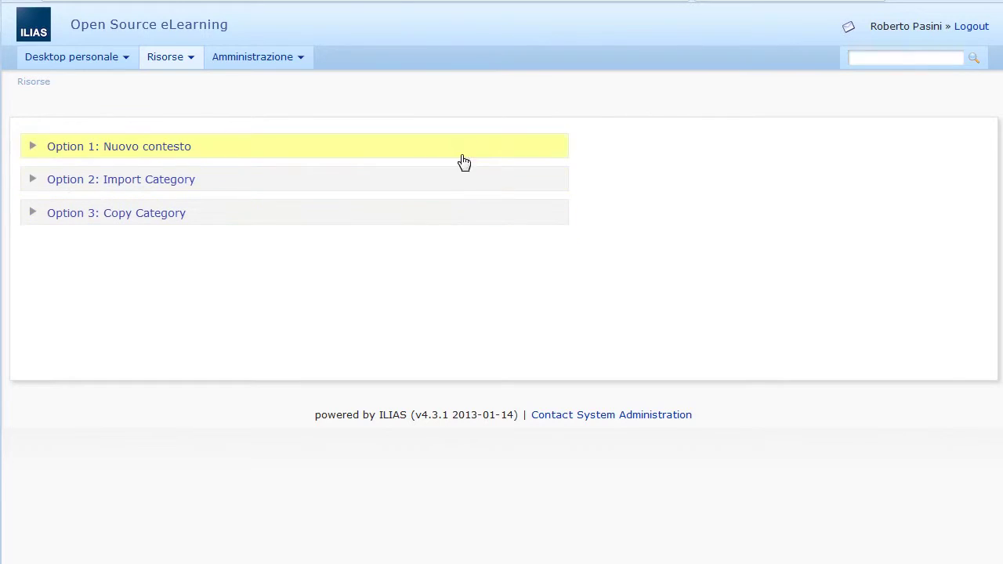
left_click(488, 259)
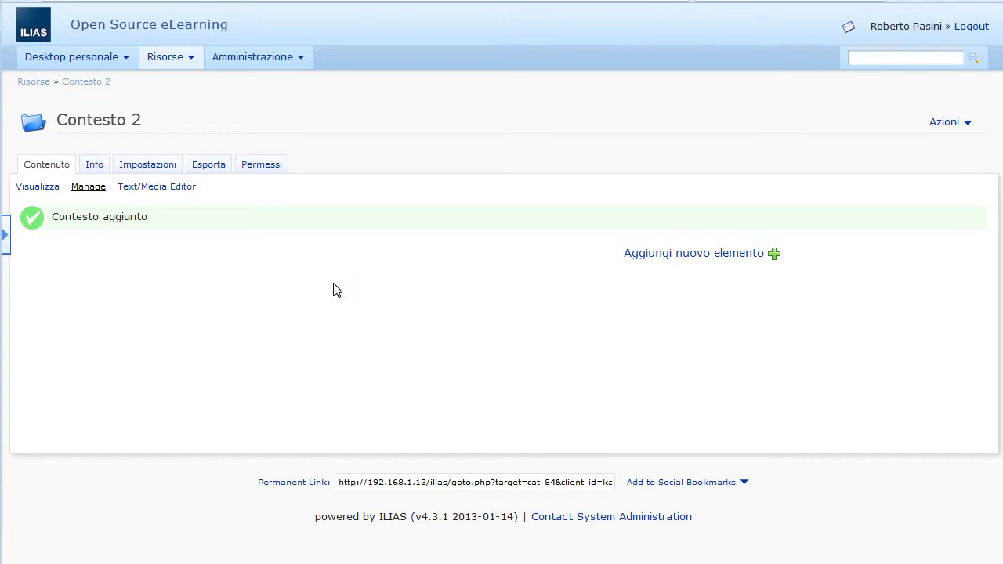
Step: On Contesto 1's Permessi, clear Vedere and Leggere for User, Guest and Anonymous, and save
left_click(42, 88)
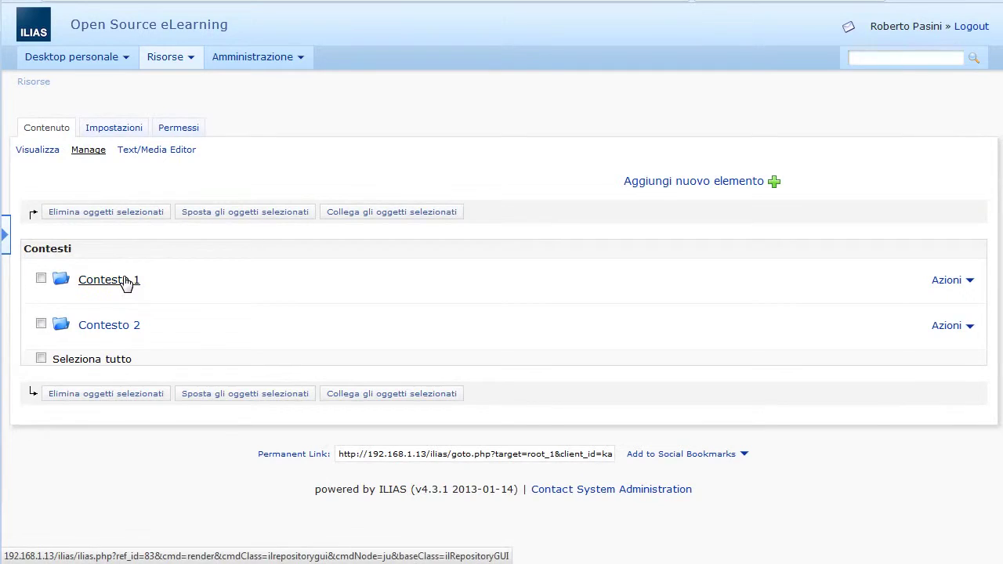
left_click(329, 279)
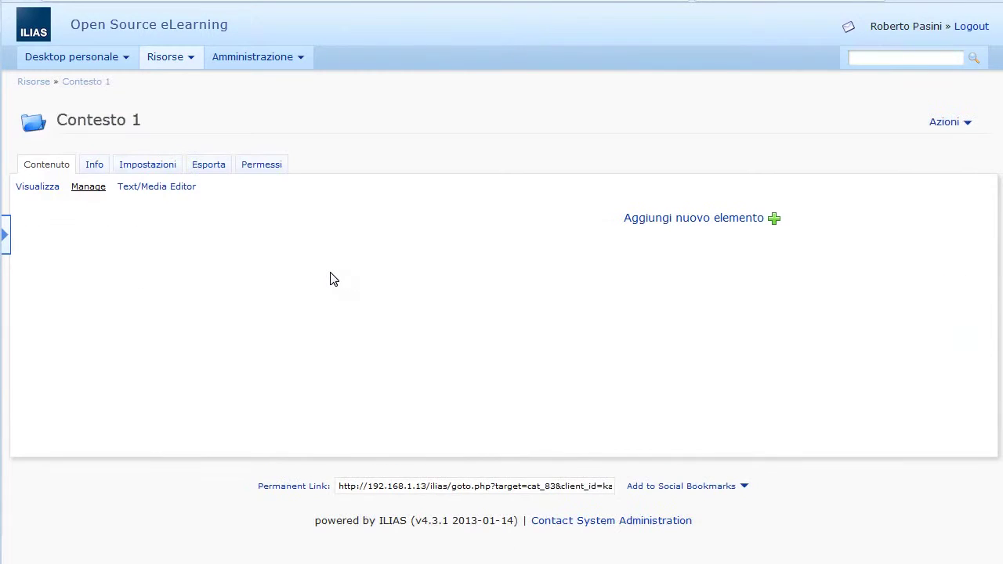
left_click(262, 166)
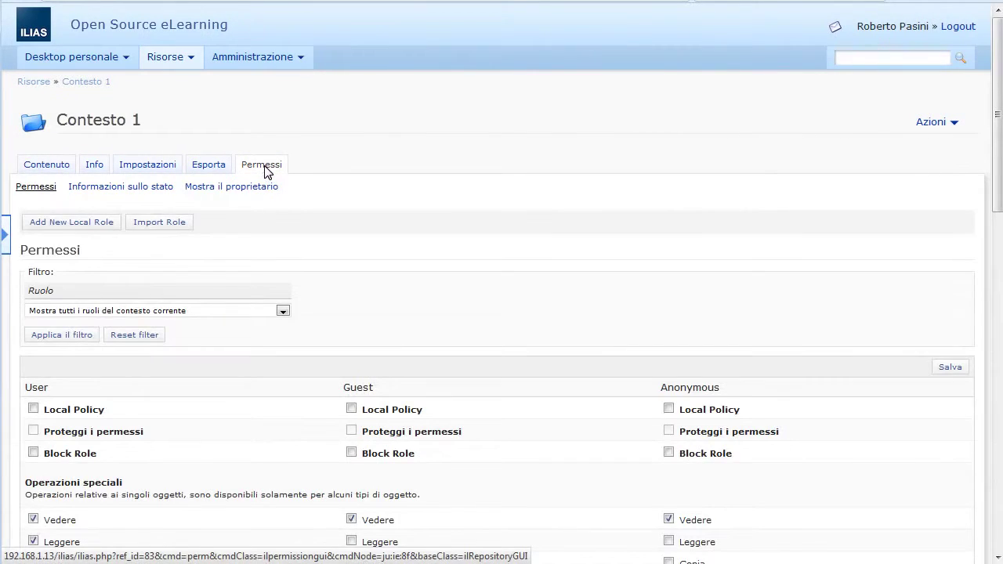
scroll(488, 280, "down", 3)
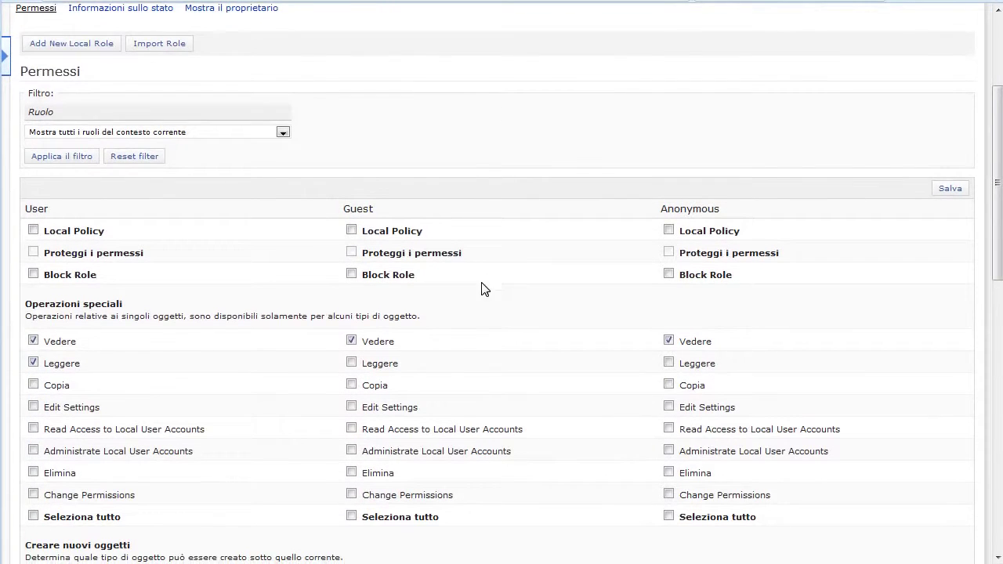
left_click(68, 364)
left_click(378, 344)
left_click(688, 344)
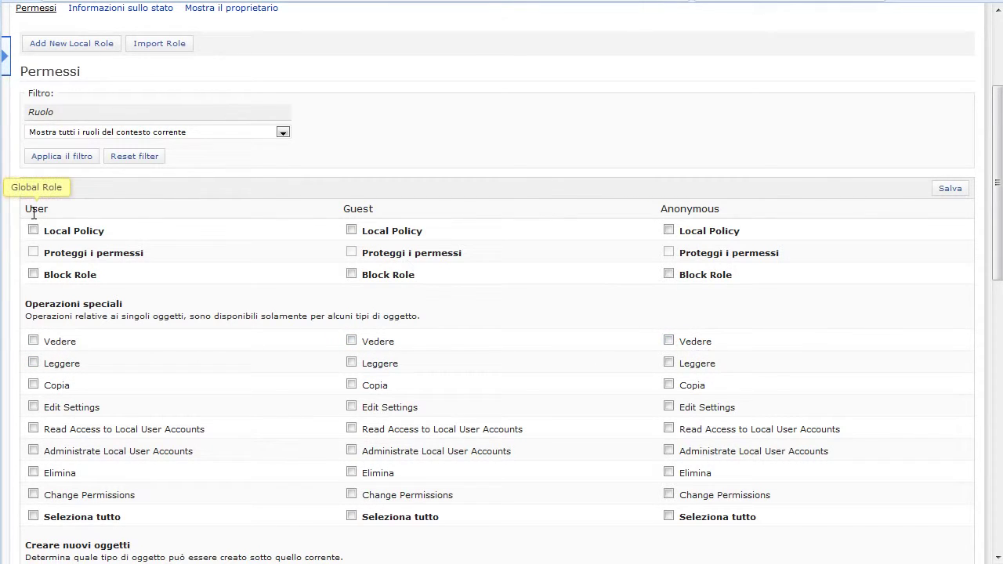
scroll(275, 92, "up", 2)
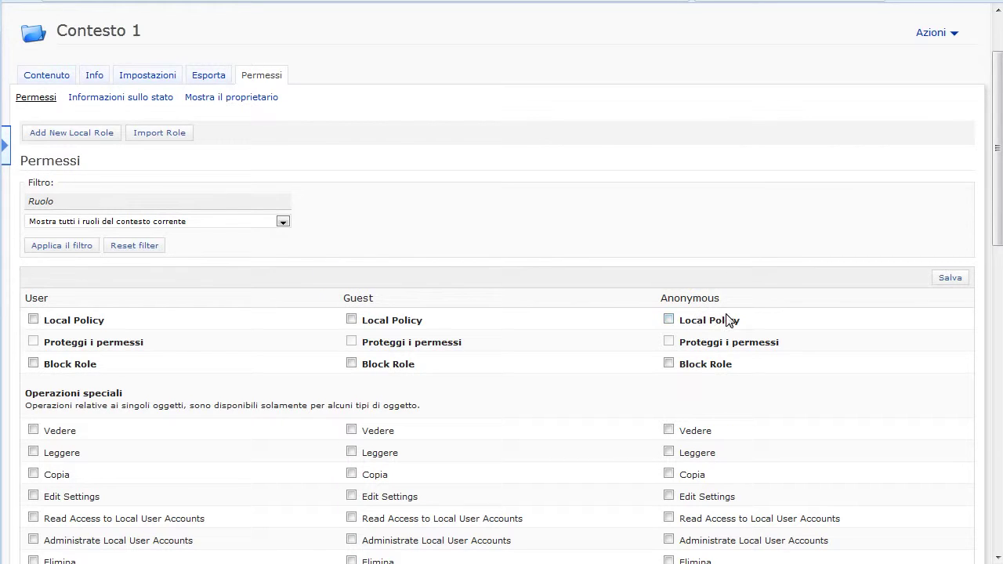
left_click(961, 281)
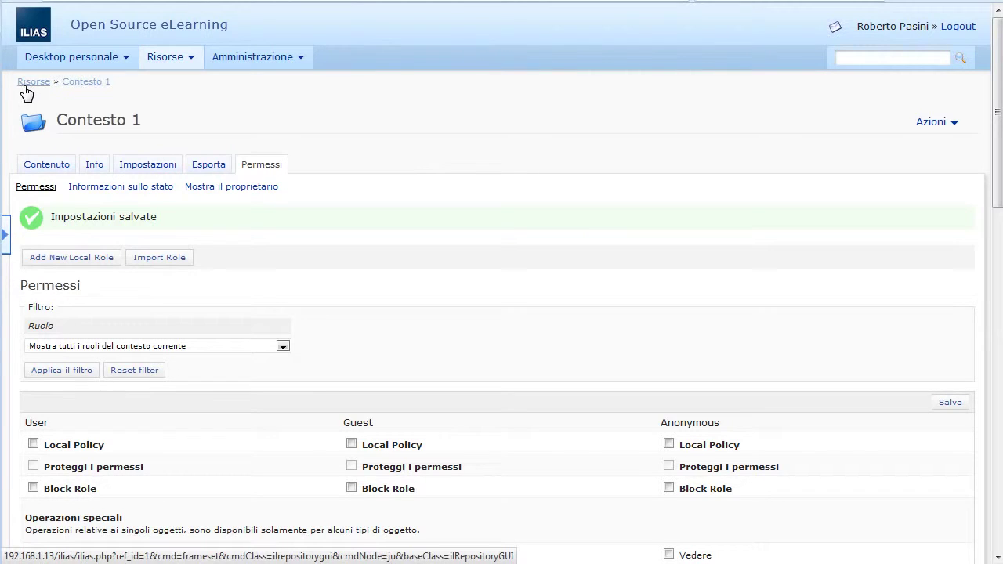
Step: On Contesto 2's Permessi, clear Vedere and Leggere for User, Guest and Anonymous, and save
left_click(59, 127)
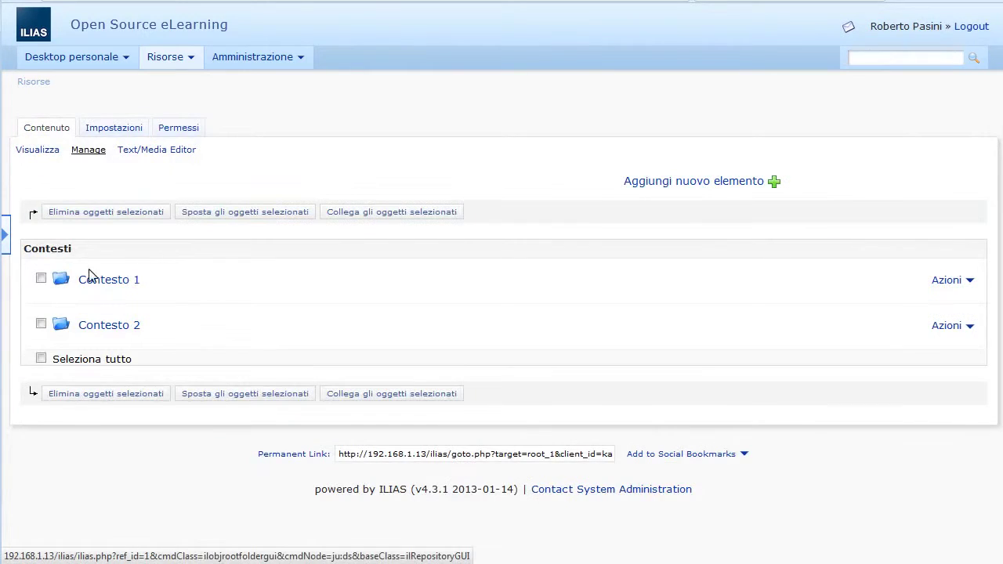
left_click(137, 336)
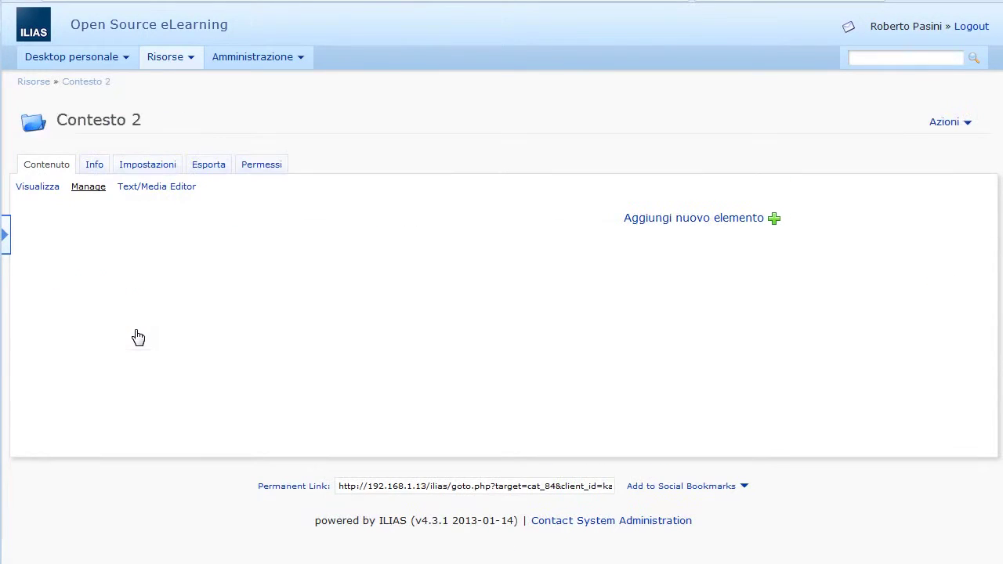
left_click(265, 168)
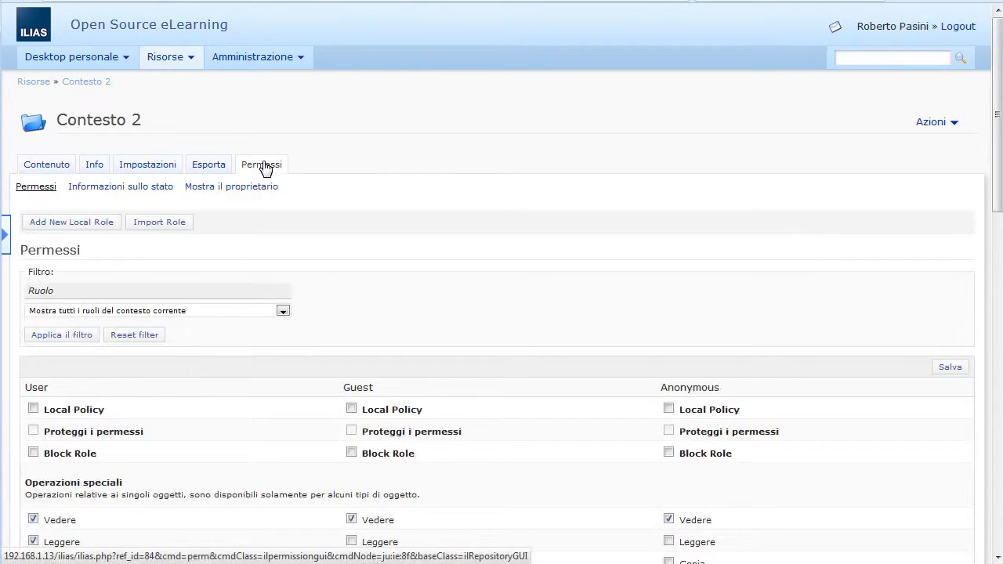
scroll(78, 464, "down", 2)
left_click(72, 455)
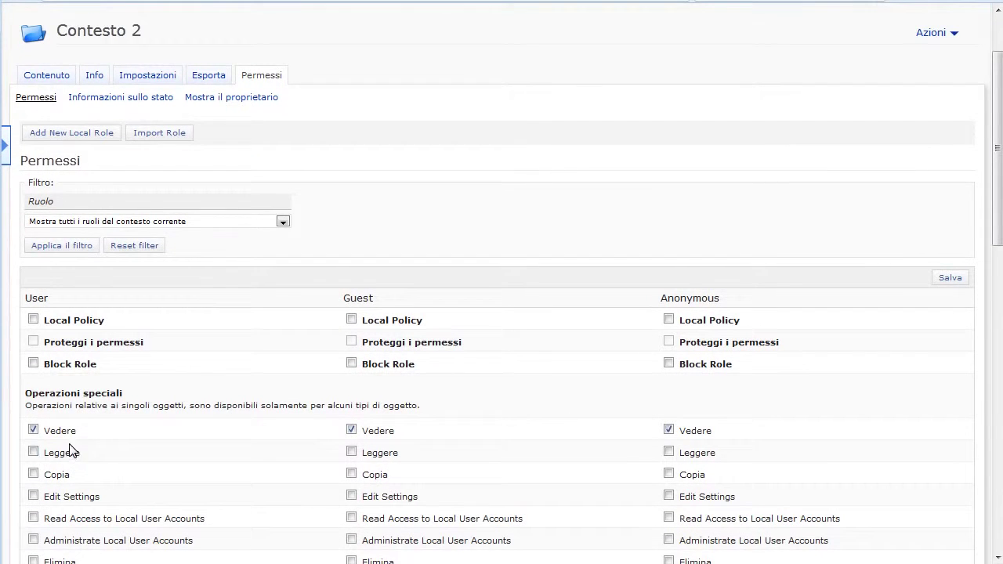
left_click(66, 434)
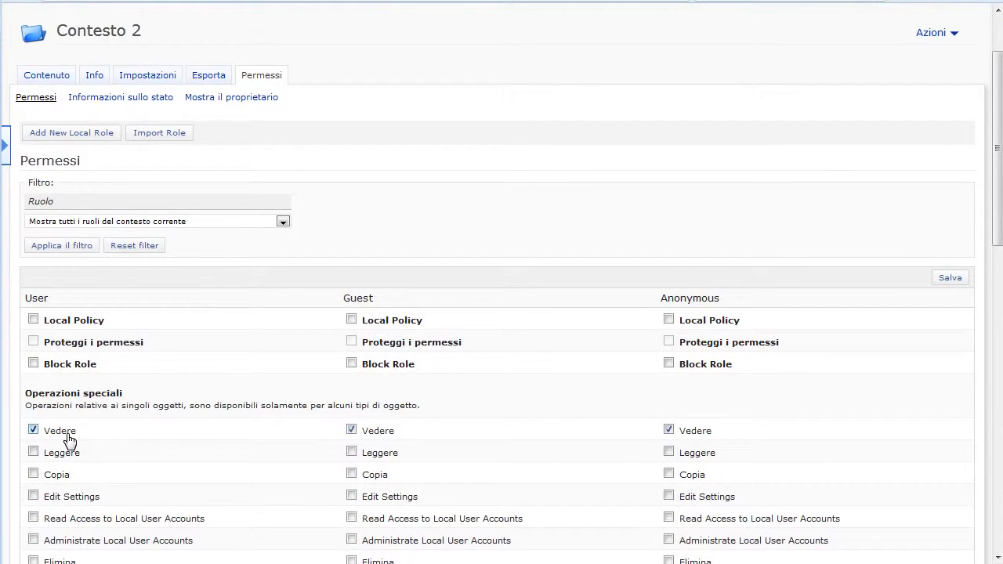
left_click(691, 435)
left_click(948, 281)
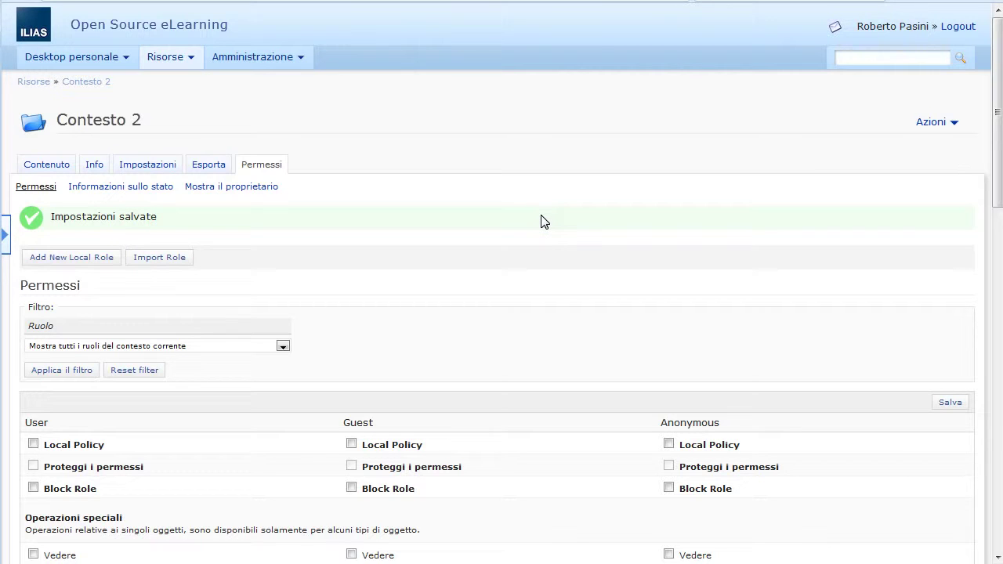
left_click(45, 81)
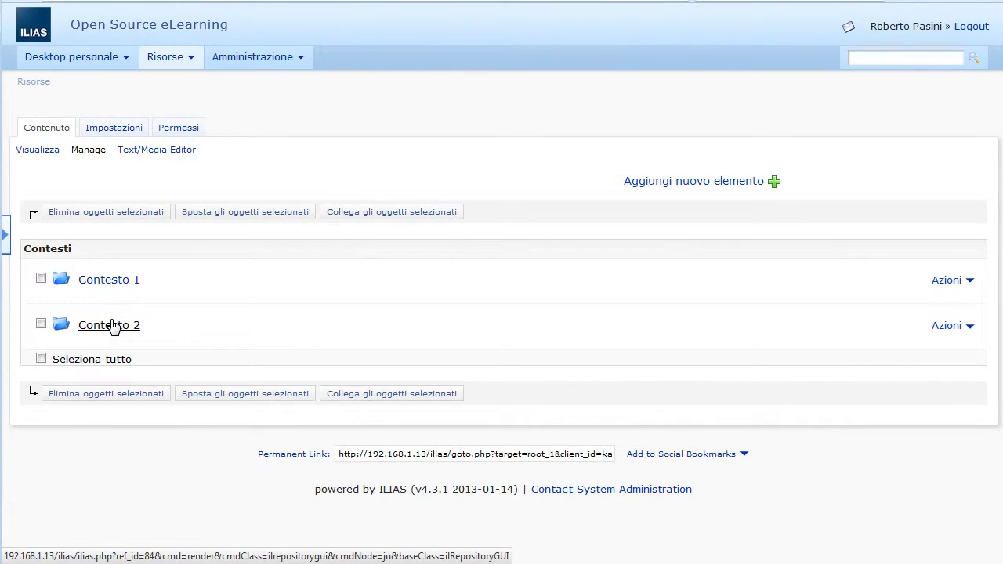
Step: In Contesto 1's permissions, start a local role 'Utenti Contesto 1' added to personal desktops
left_click(109, 281)
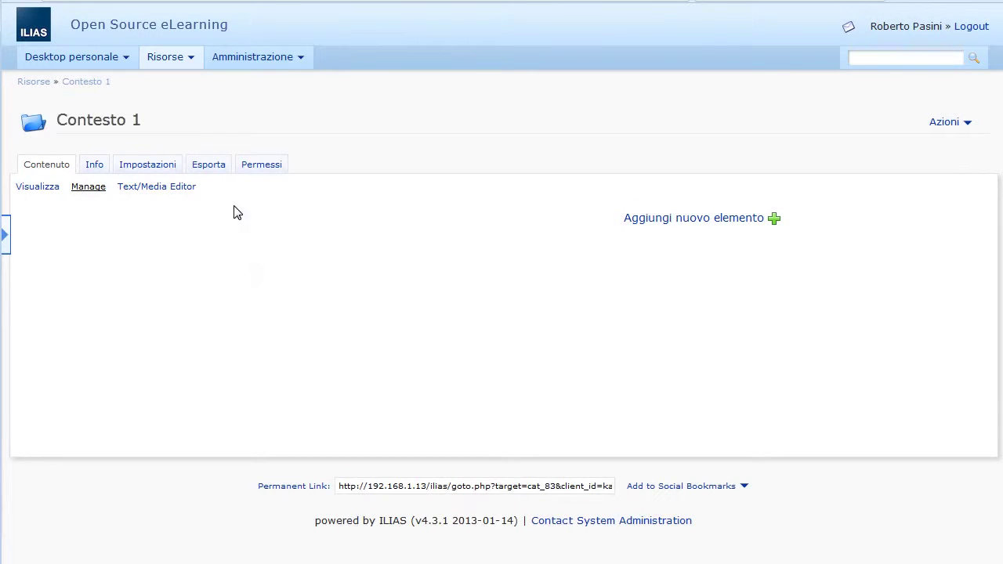
left_click(256, 168)
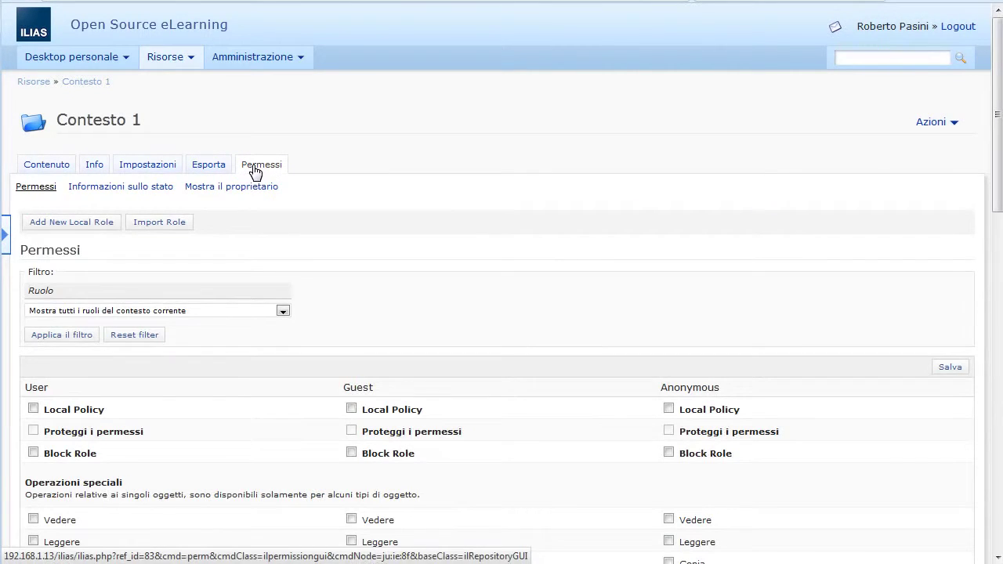
left_click(68, 228)
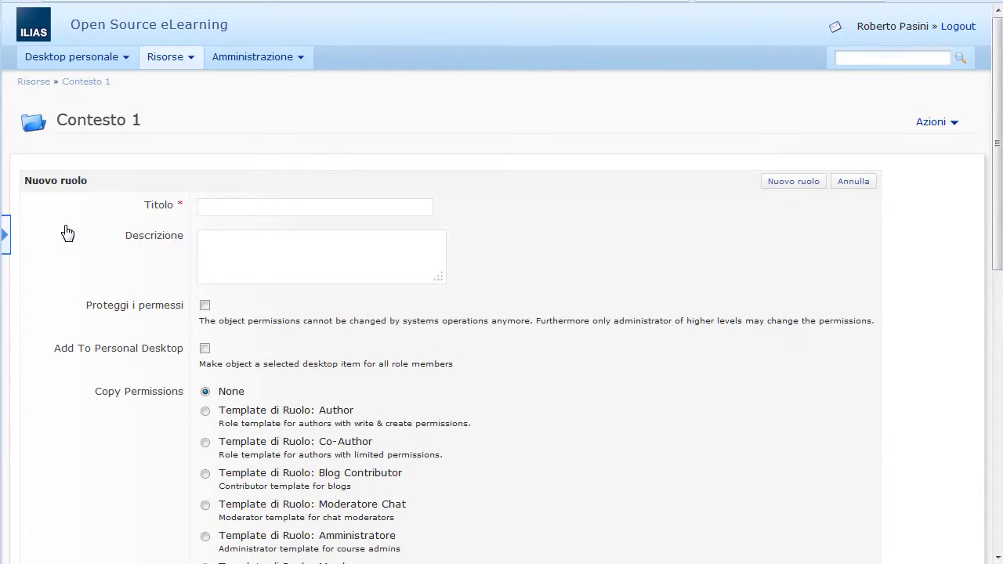
left_click(218, 205)
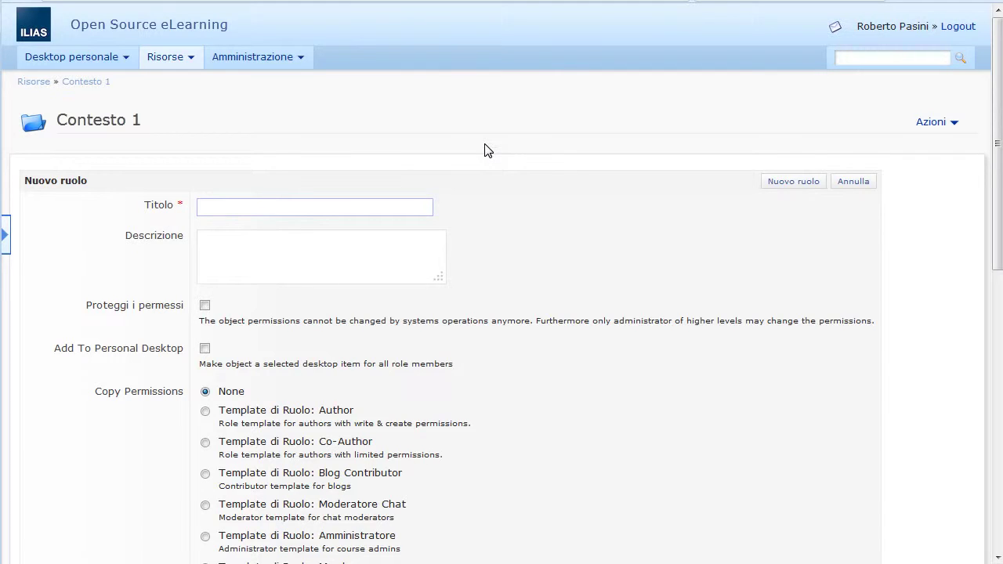
type("Utenti Contesto 1")
scroll(510, 212, "down", 3)
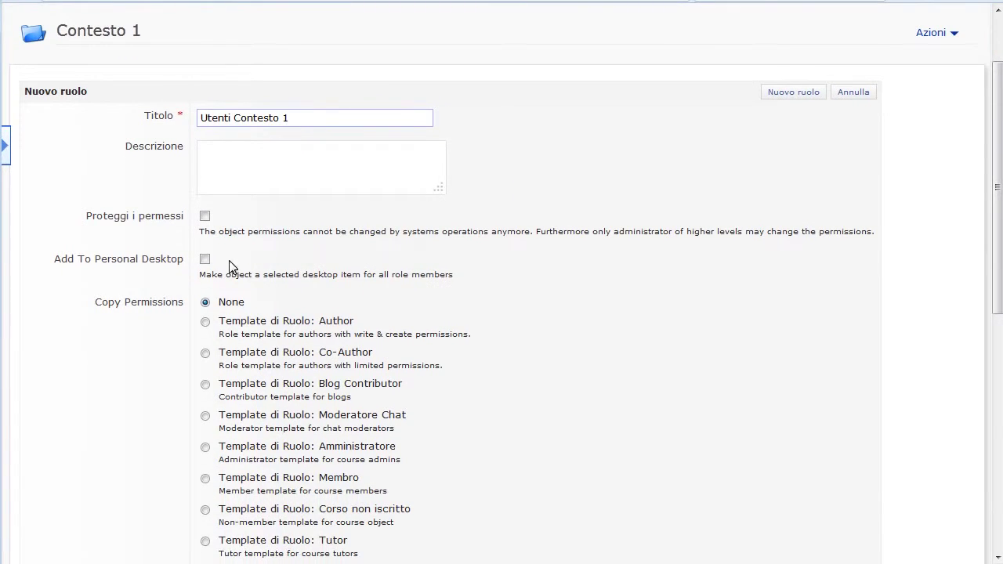
left_click(206, 259)
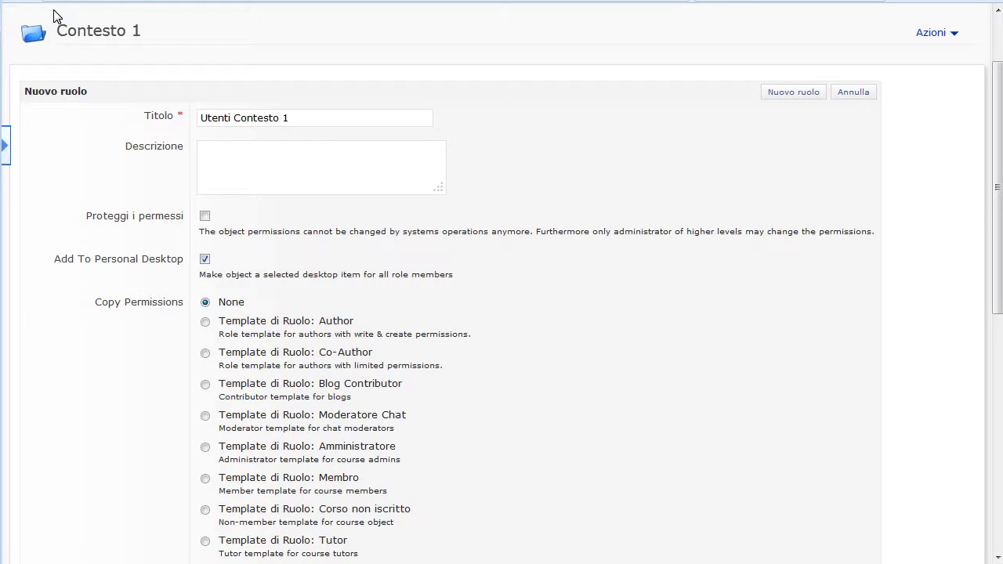
Step: Create the Utenti Contesto 1 role, grant it Vedere and Leggere, and save
scroll(114, 371, "down", 3)
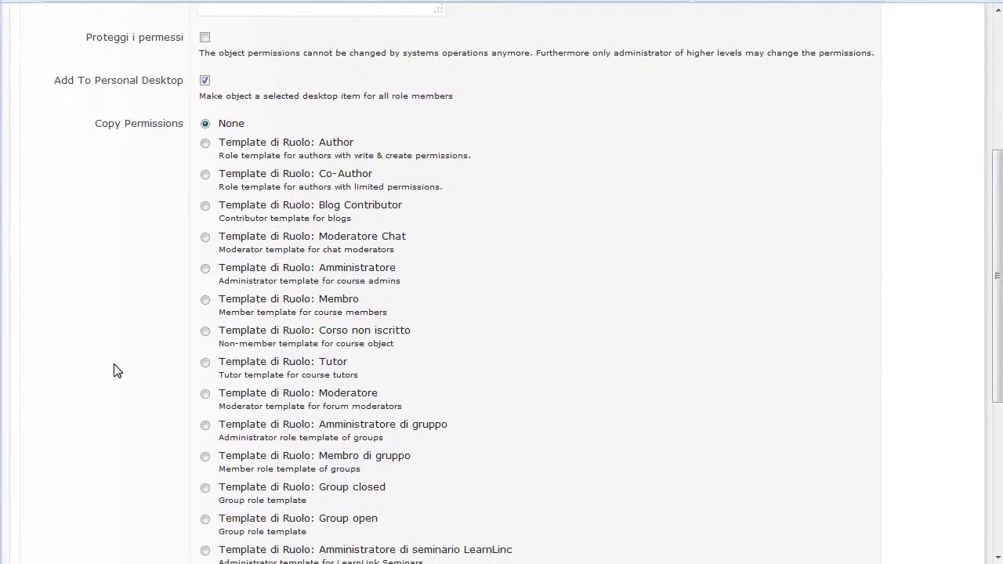
scroll(113, 370, "down", 2)
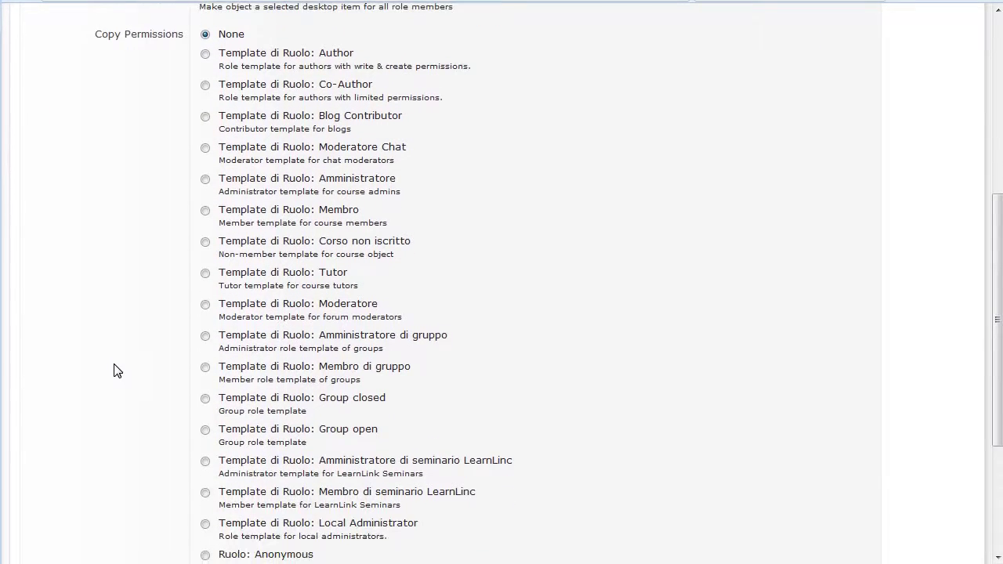
scroll(114, 370, "down", 2)
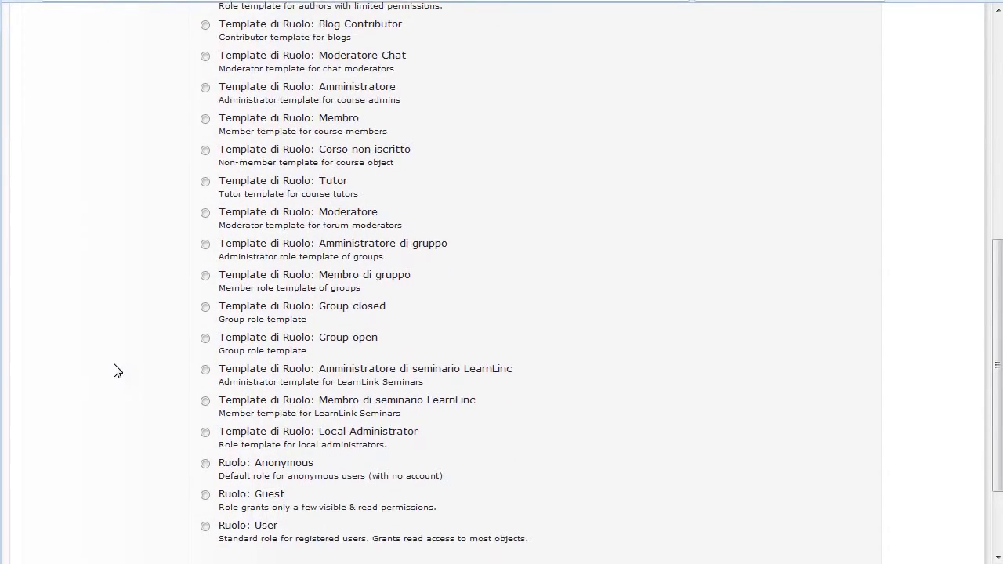
scroll(114, 370, "down", 2)
scroll(113, 371, "down", 1)
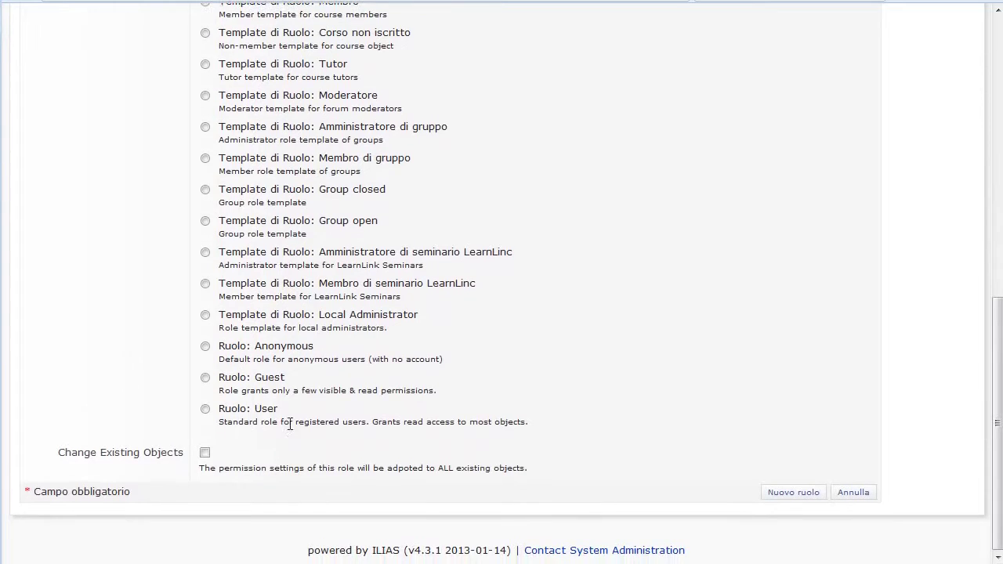
left_click(797, 500)
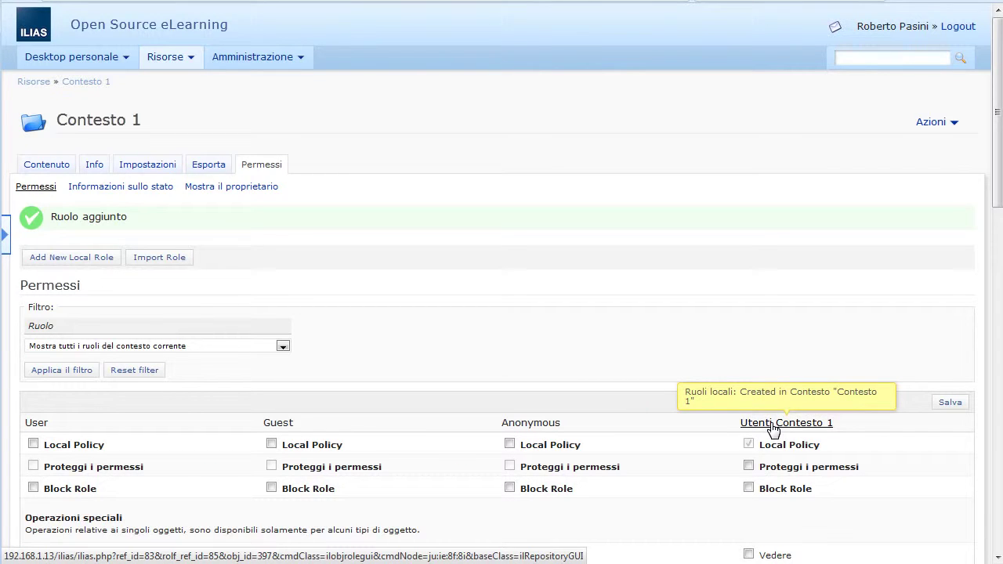
scroll(792, 470, "down", 2)
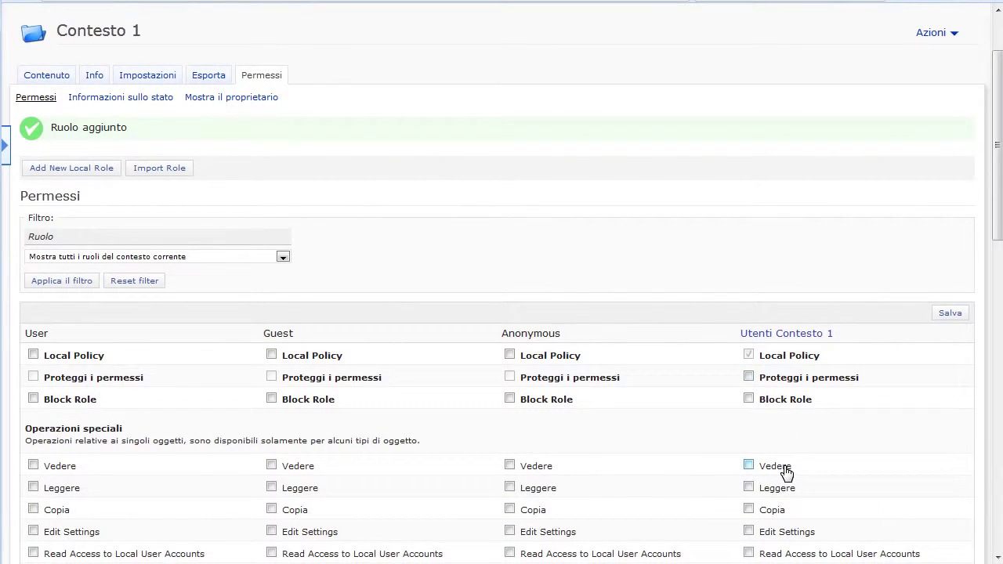
left_click(785, 467)
left_click(951, 314)
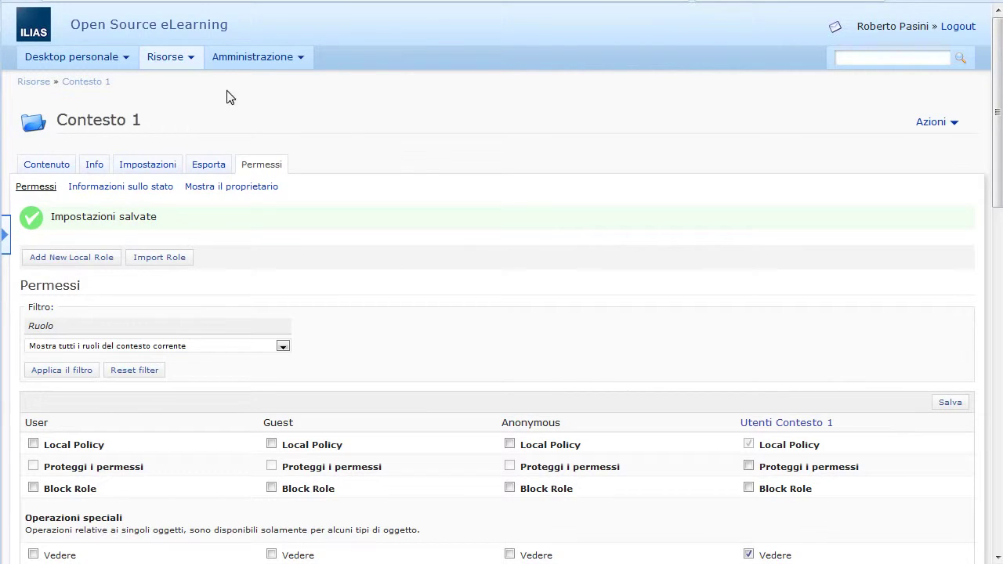
Step: Create local role 'Utenti Contesto 2' in Contesto 2 with Add To Personal Desktop ticked
left_click(25, 85)
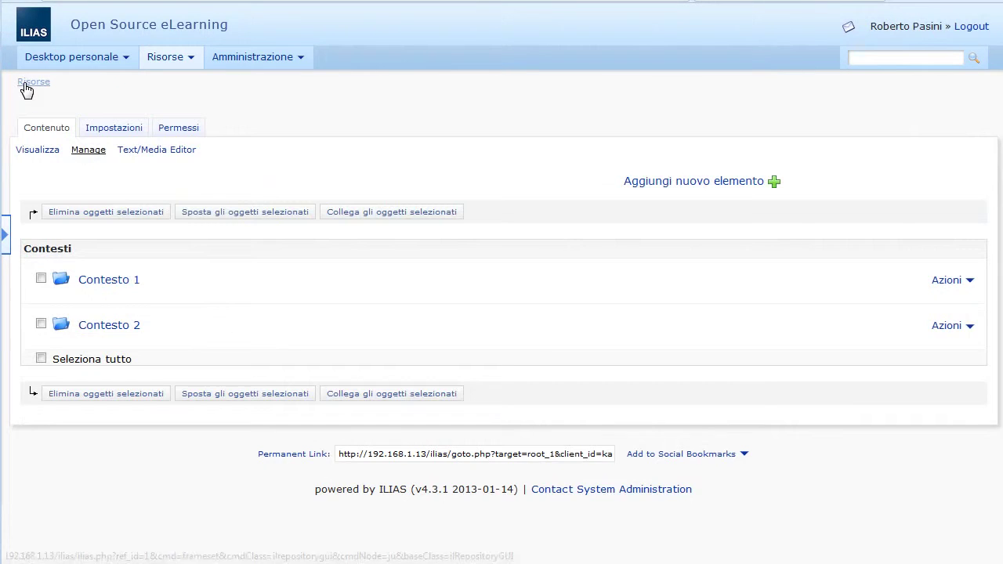
left_click(130, 326)
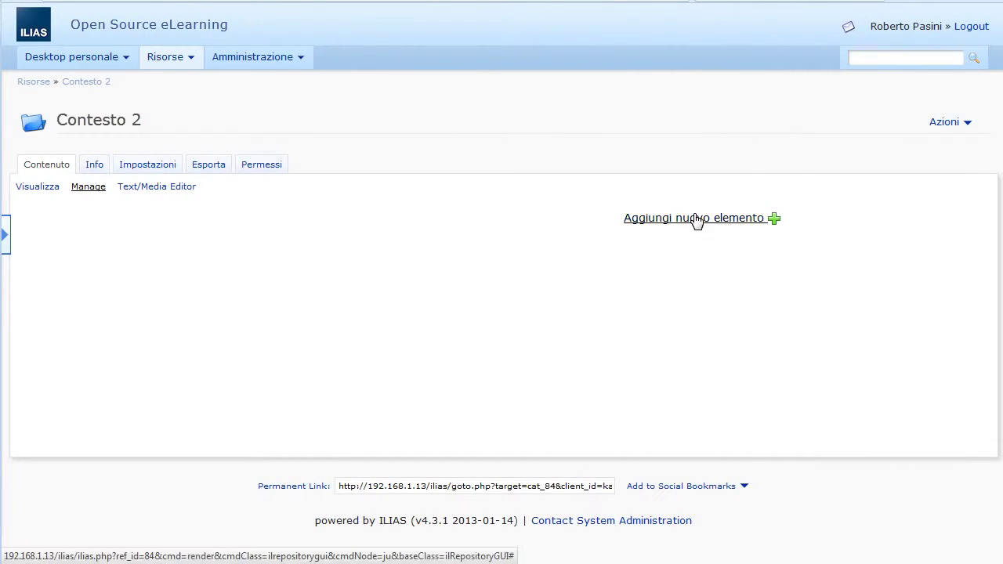
left_click(281, 167)
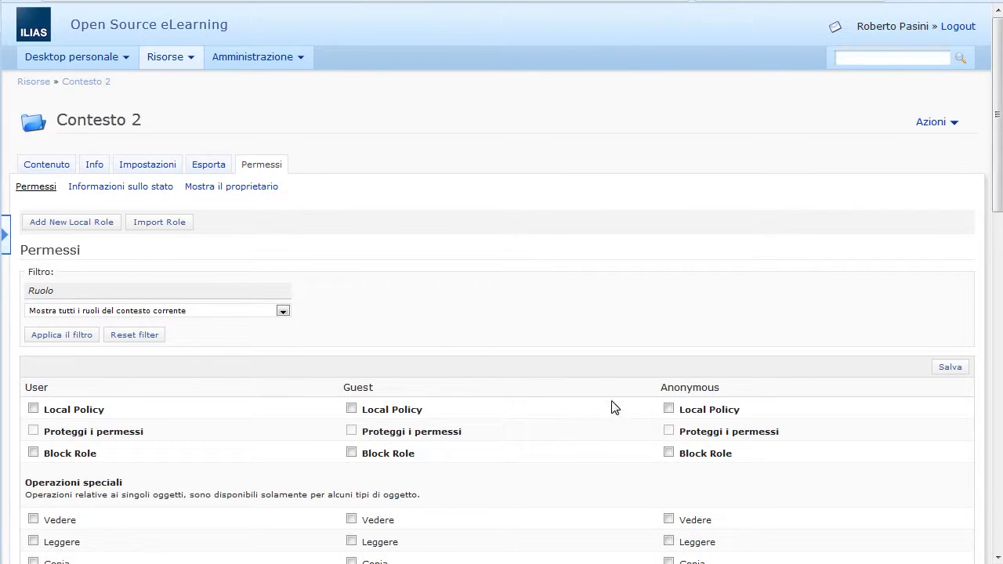
left_click(82, 224)
left_click(221, 213)
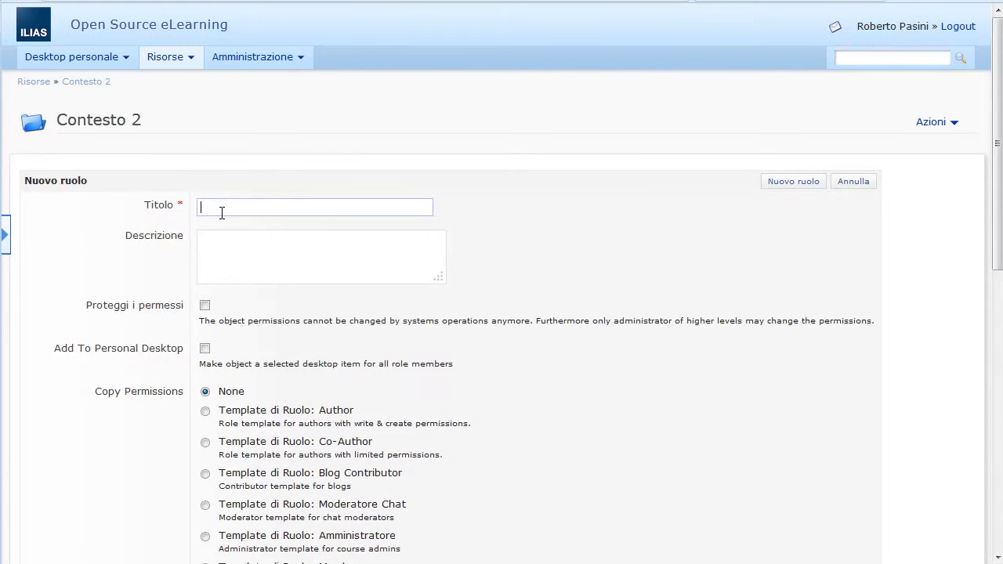
type("Ut")
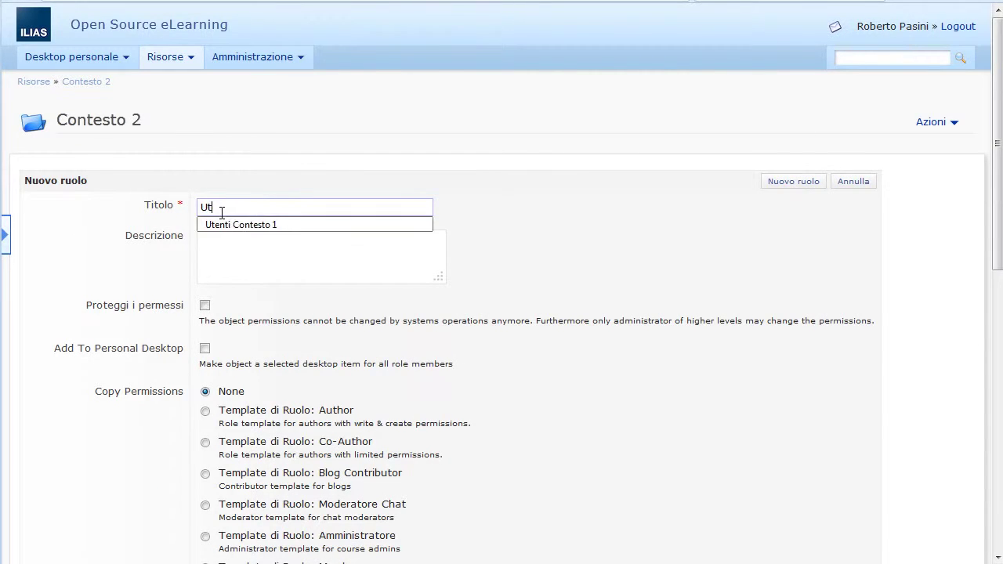
type("enti Contesto 2")
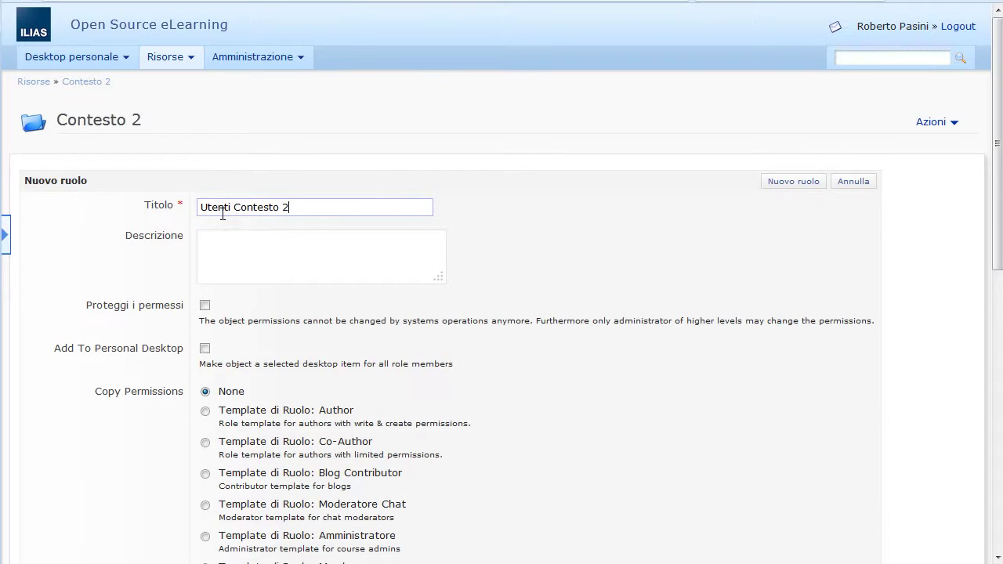
left_click(204, 350)
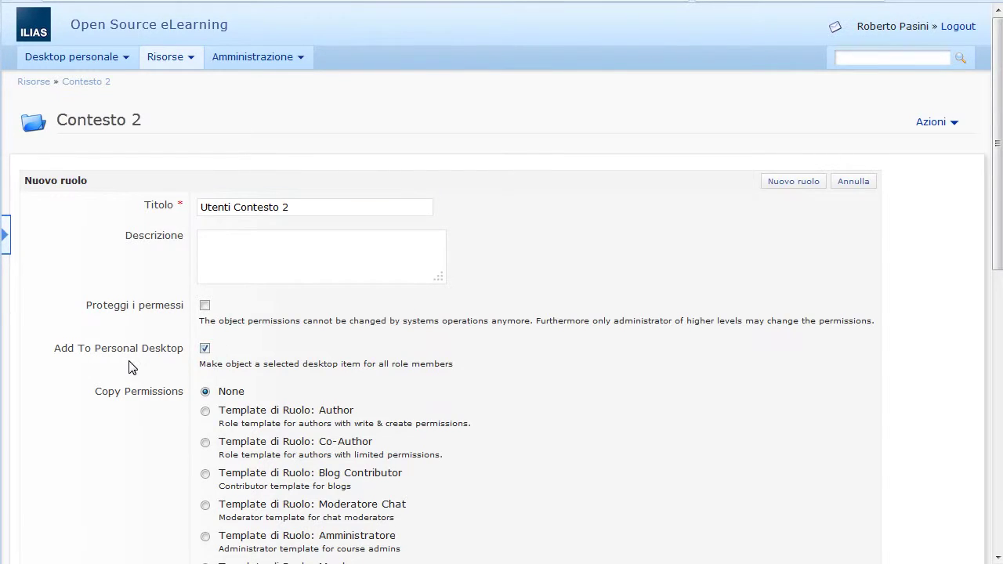
scroll(134, 365, "down", 7)
left_click(795, 528)
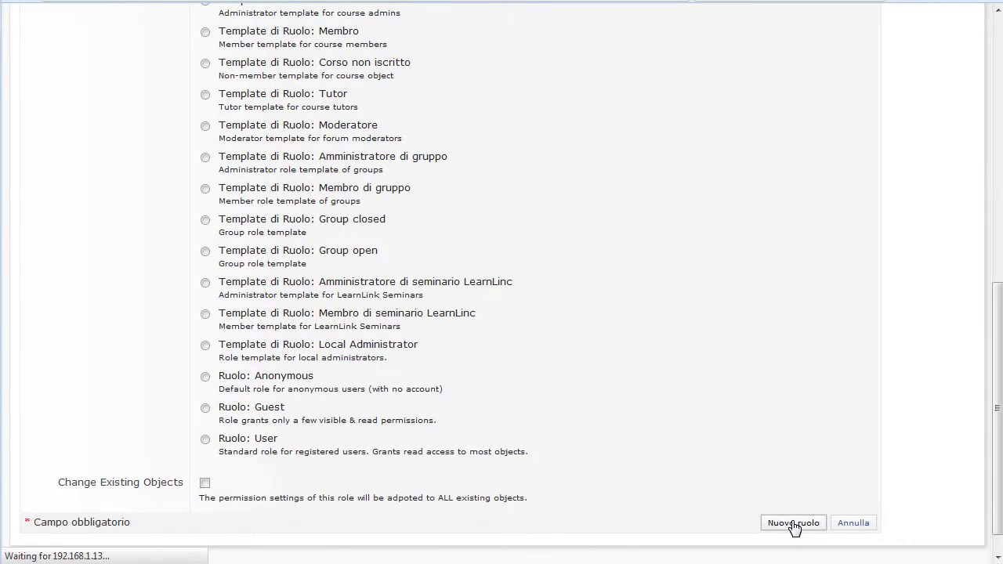
Step: Grant Utenti Contesto 2 the Vedere and Leggere permissions and save
scroll(800, 510, "down", 4)
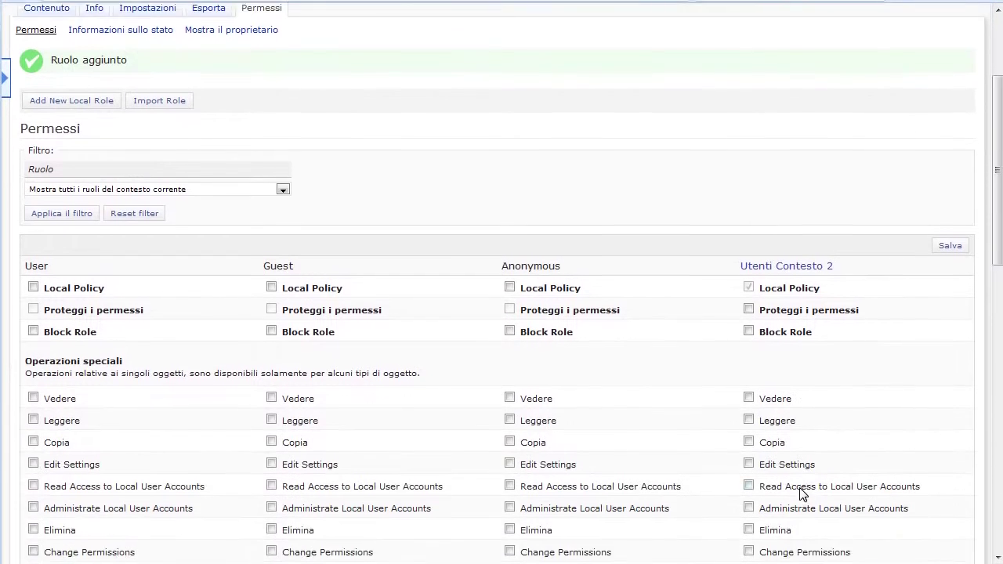
left_click(778, 381)
left_click(778, 400)
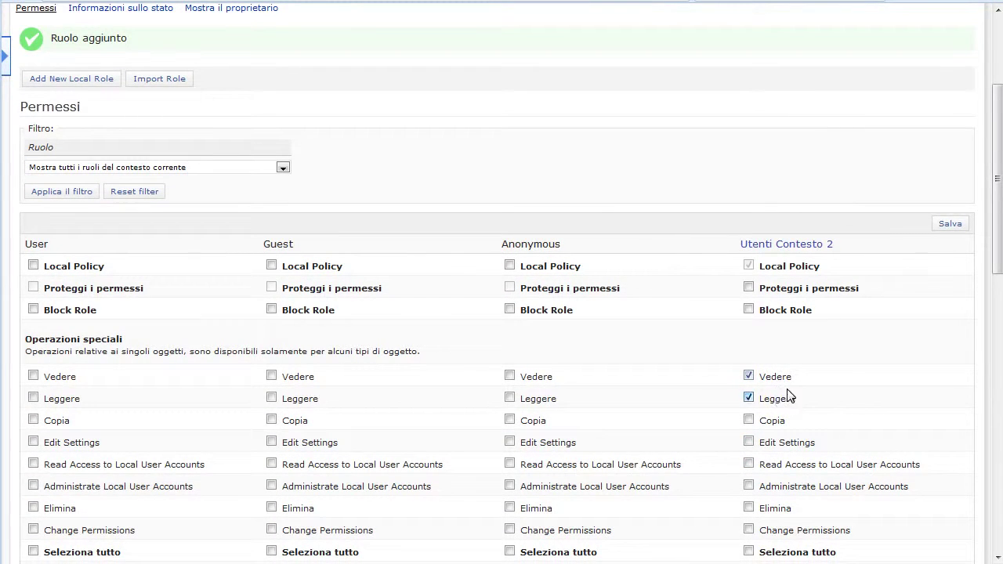
left_click(949, 225)
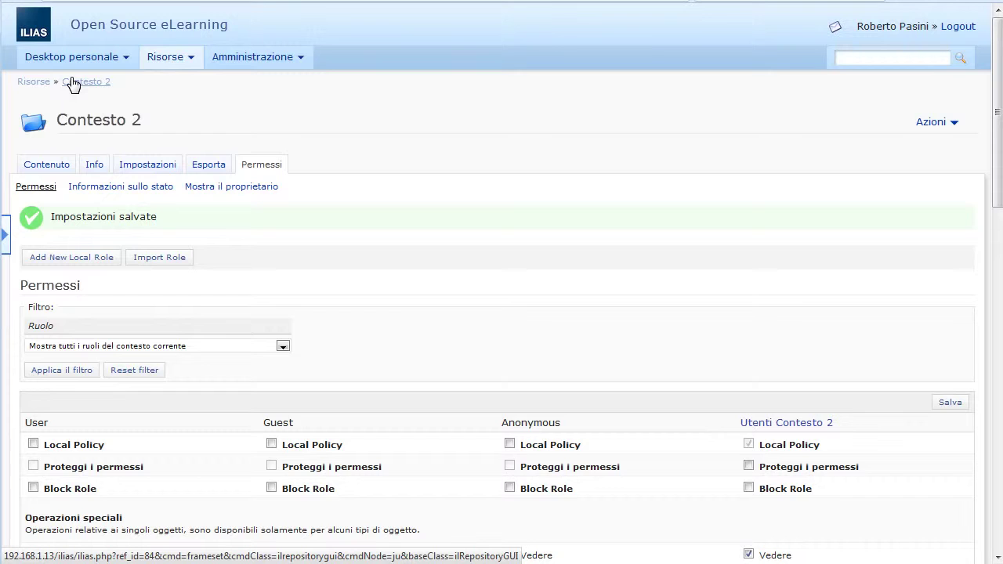
Step: Open the Utenti assegnati list of Contesto 1's Utenti Contesto 1 role
left_click(73, 83)
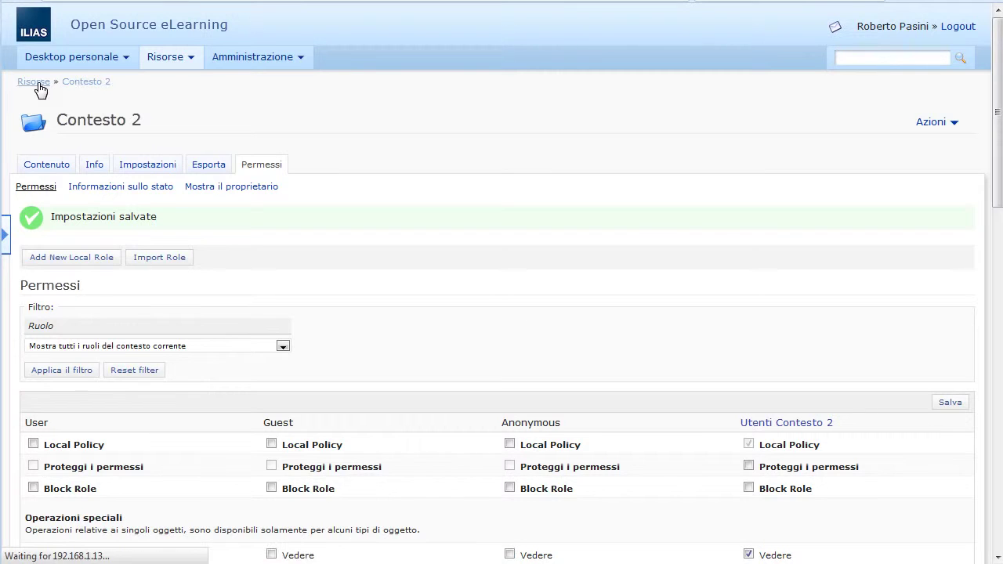
left_click(34, 82)
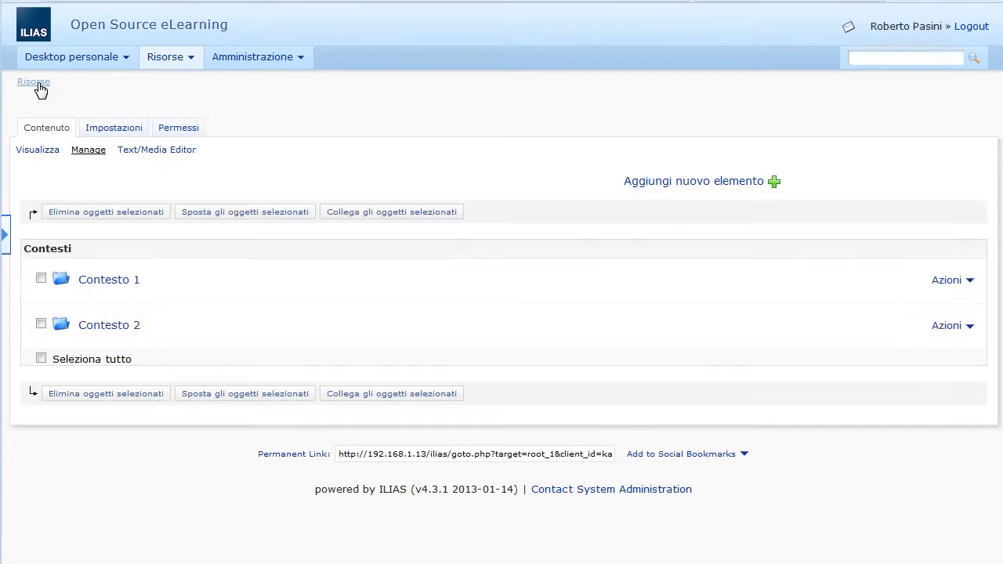
left_click(123, 282)
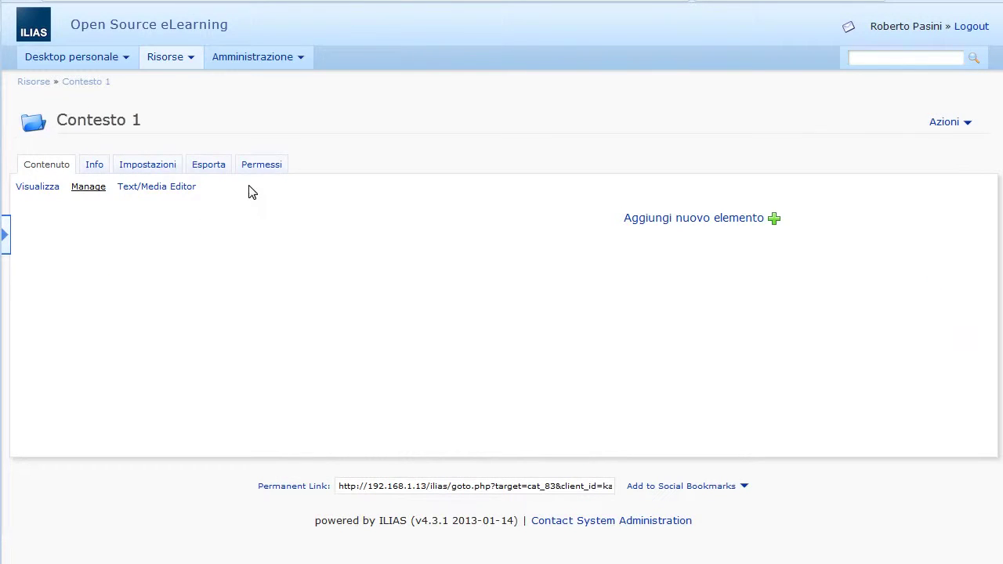
left_click(259, 167)
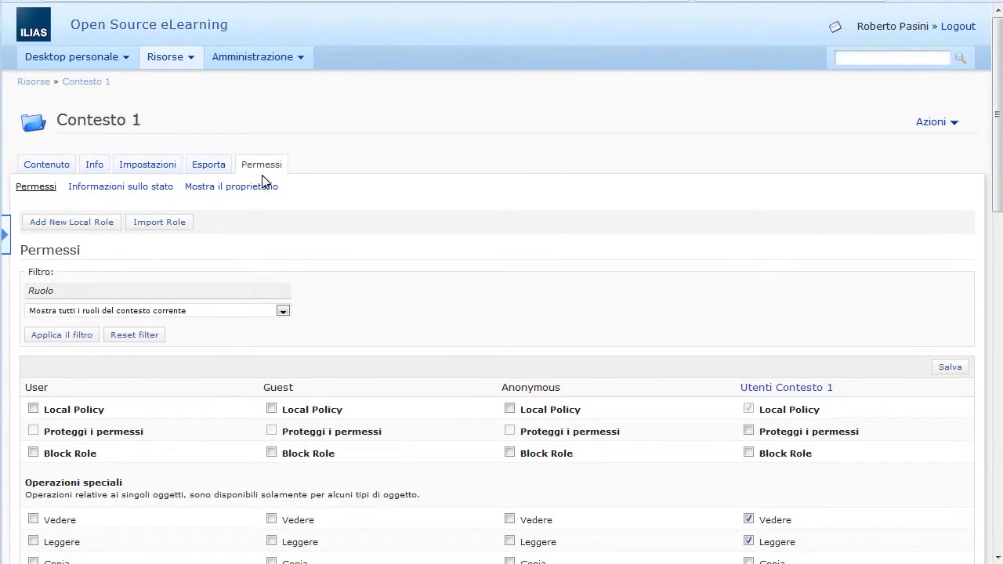
left_click(783, 388)
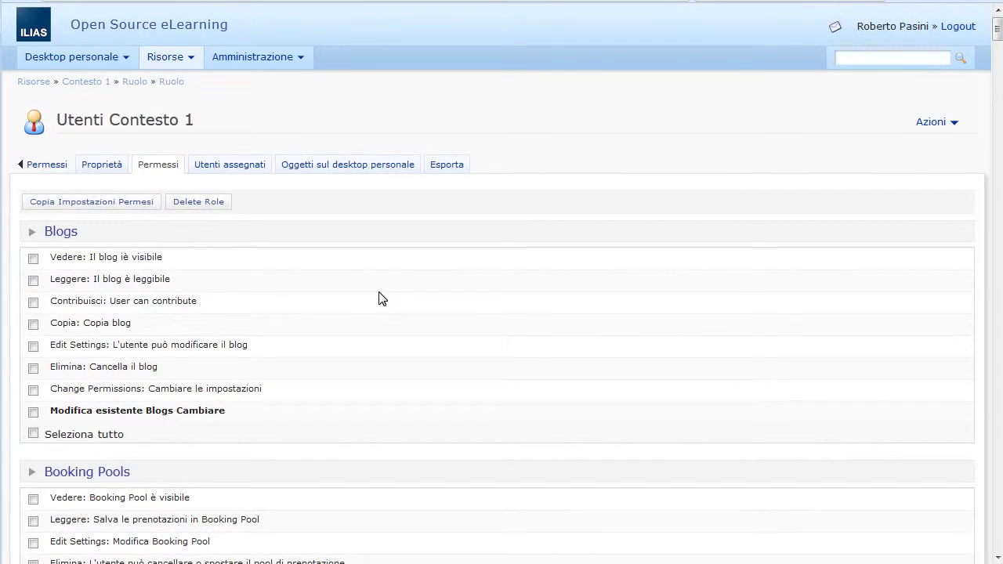
left_click(237, 167)
Step: Search 'utente', add the first test user to the role, and return to Risorse
left_click(107, 203)
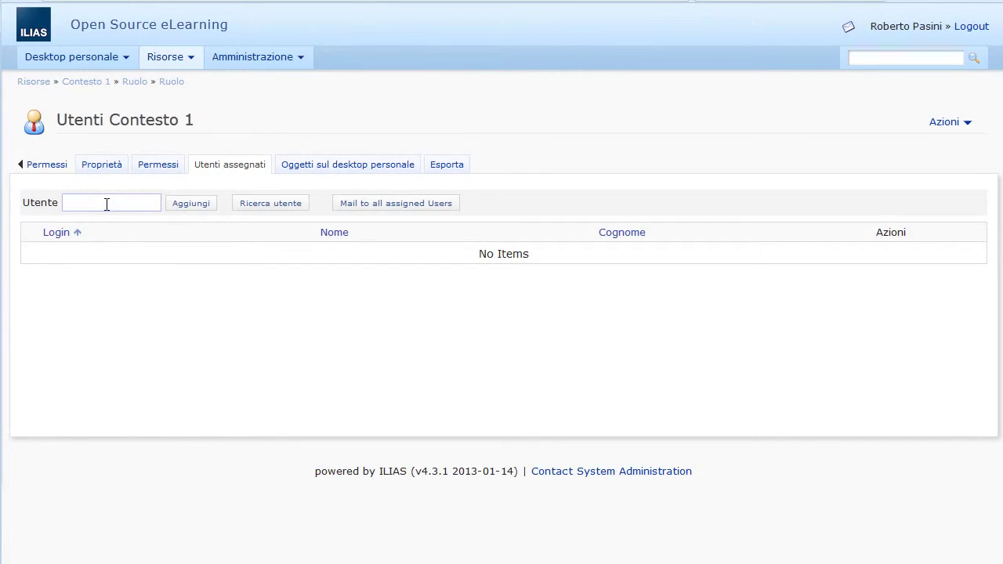
type("utente")
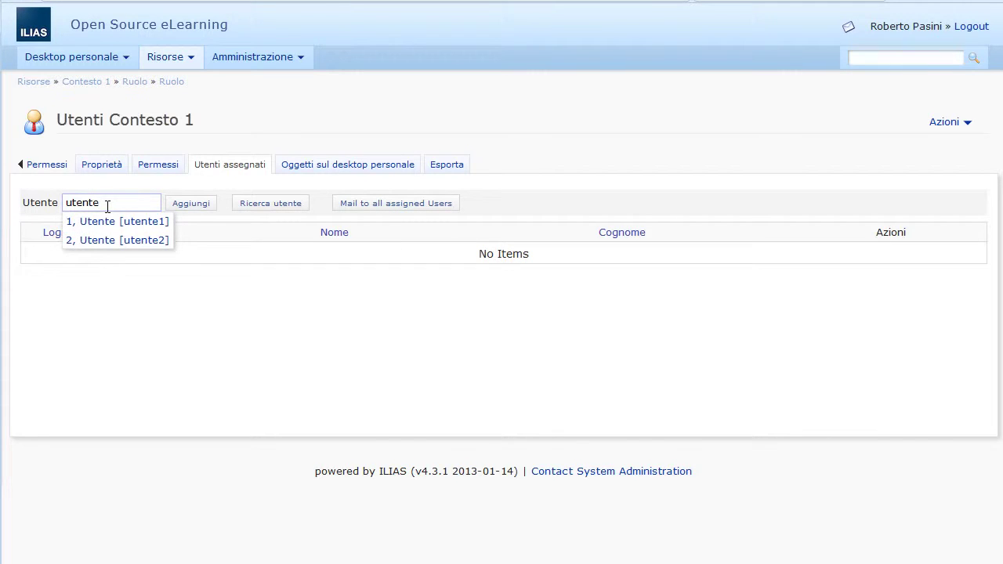
left_click(117, 224)
left_click(192, 205)
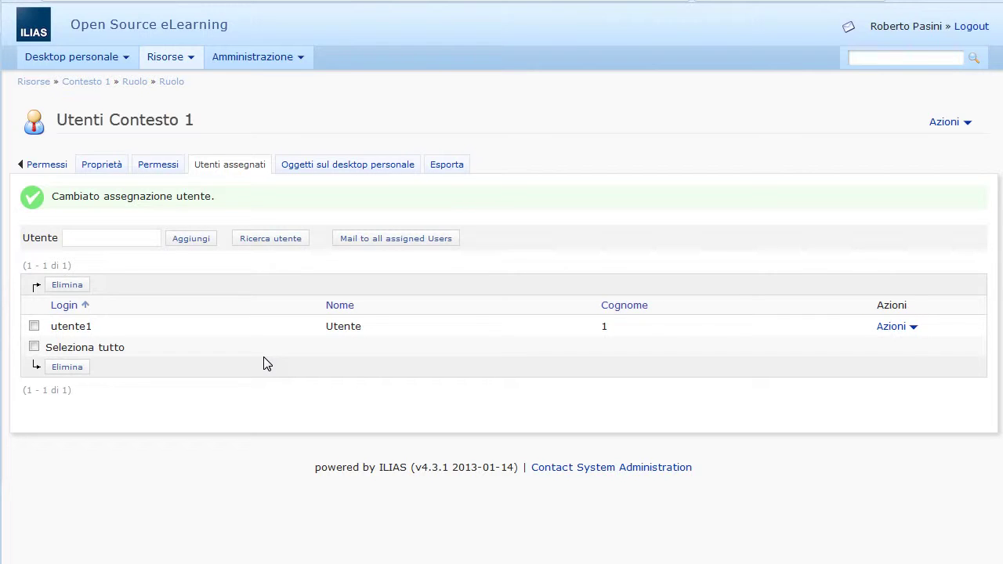
left_click(47, 164)
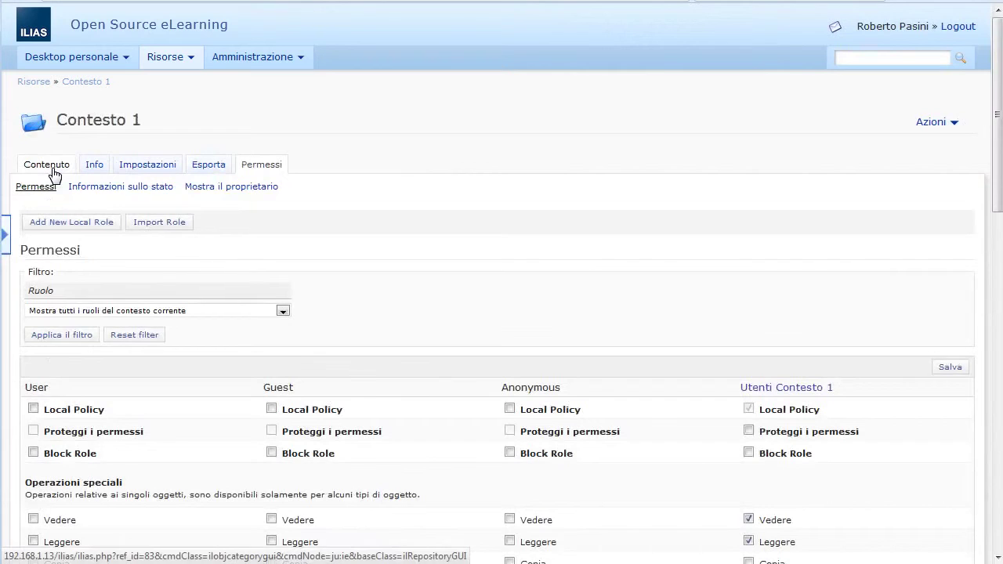
left_click(36, 85)
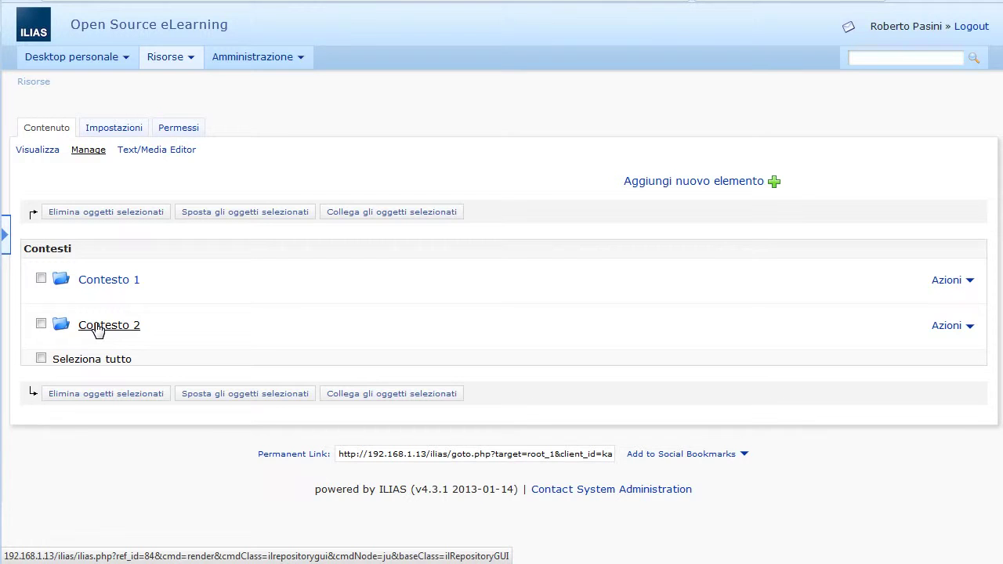
Step: Open the assigned users of the Utenti Contesto 2 role in Contesto 2's permissions
left_click(96, 327)
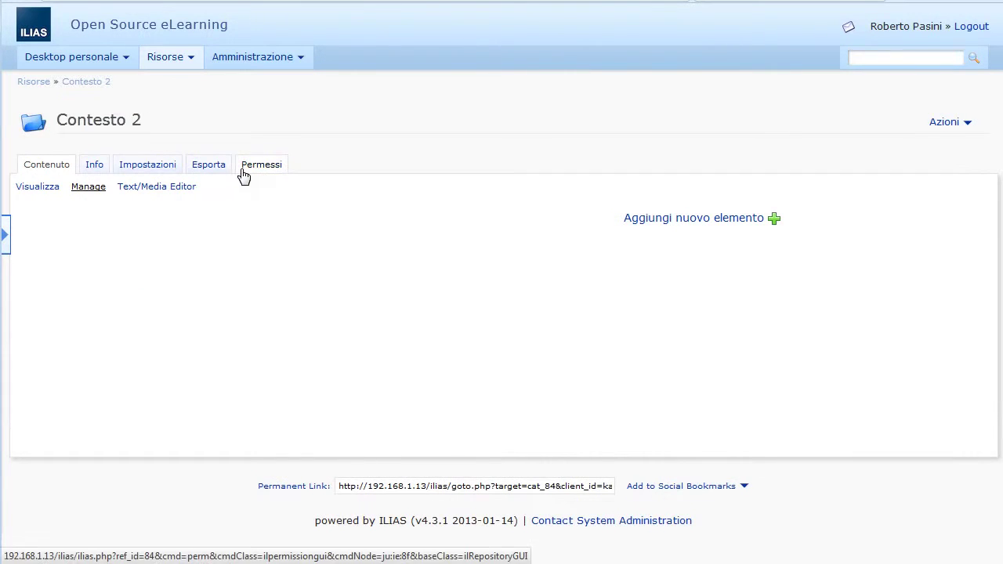
left_click(243, 174)
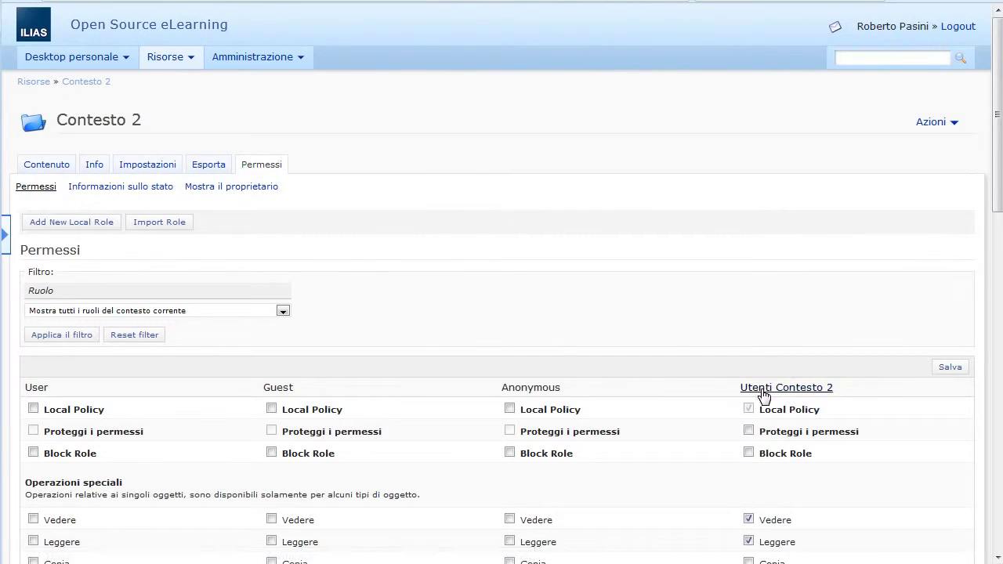
left_click(762, 390)
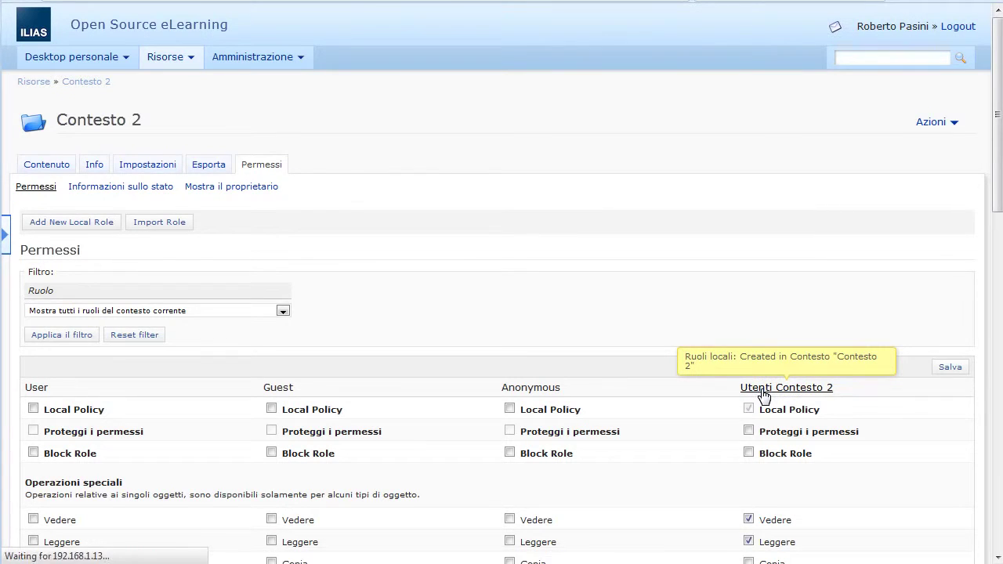
left_click(247, 166)
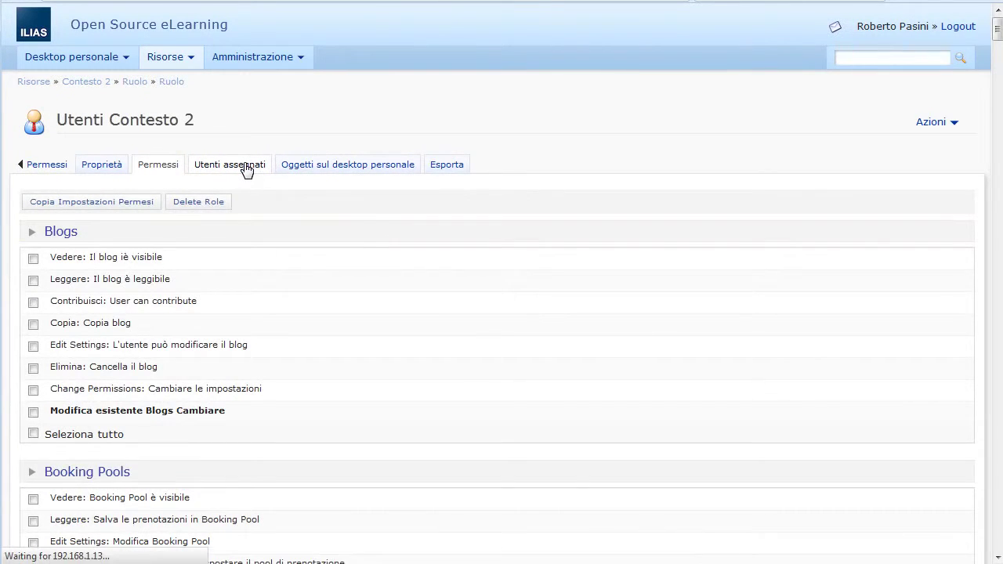
Step: Add the second test user to the role and return to Contesto 2's permissions
left_click(96, 203)
type("utente")
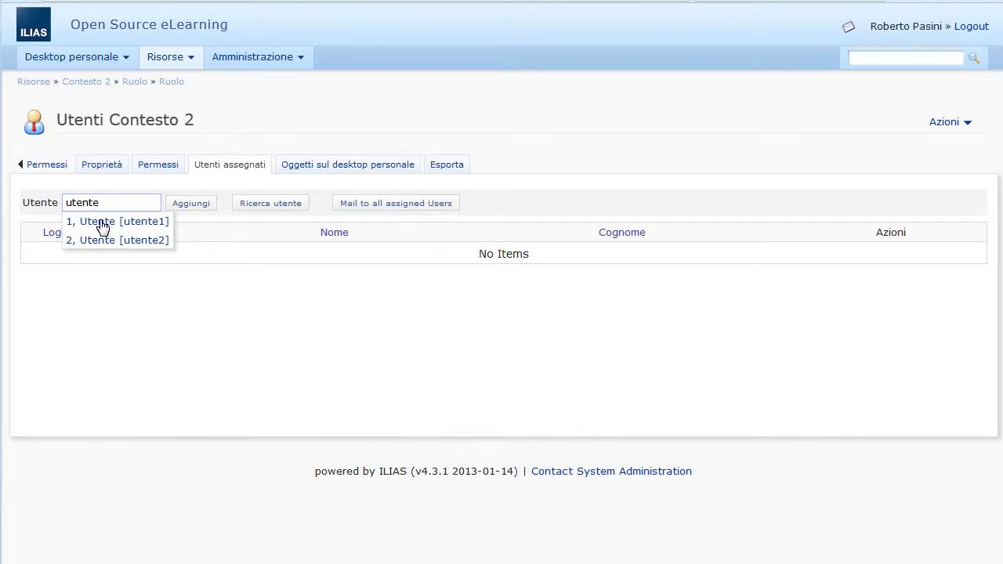
left_click(107, 241)
left_click(188, 204)
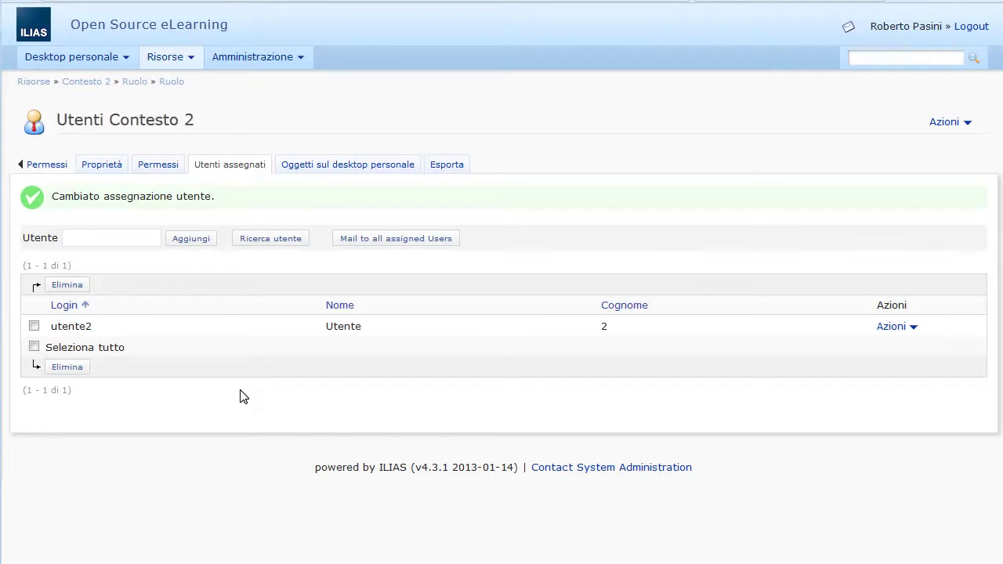
left_click(47, 167)
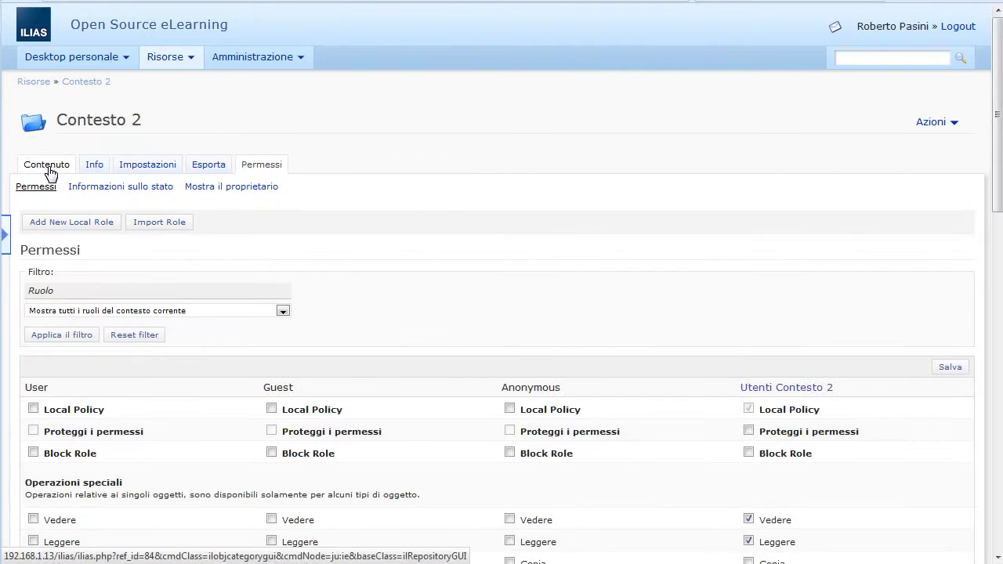
Step: Insert and save the paragraph 'Benvenuto nel Contesto 2' on Contesto 2's page, then exit the editor
left_click(47, 166)
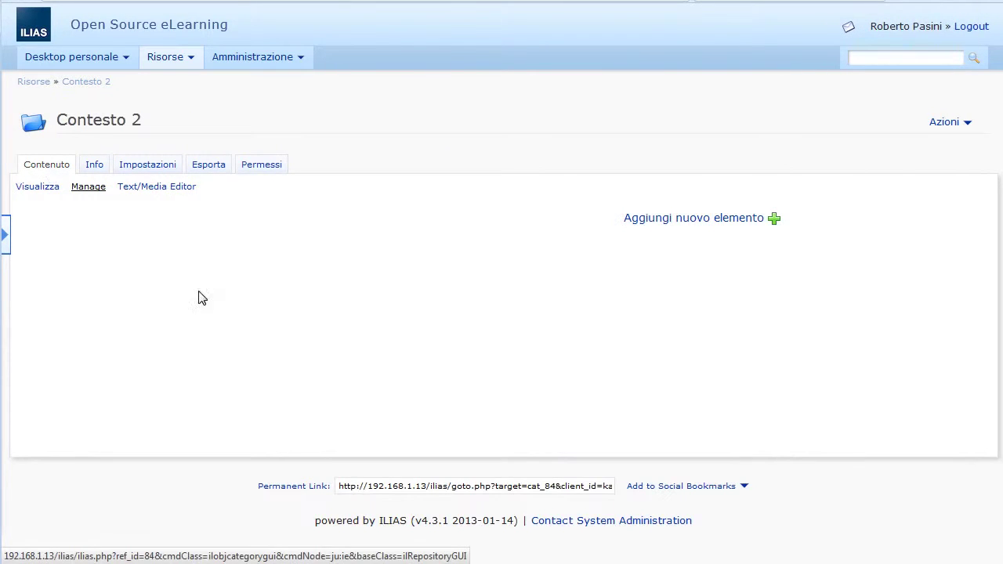
left_click(671, 221)
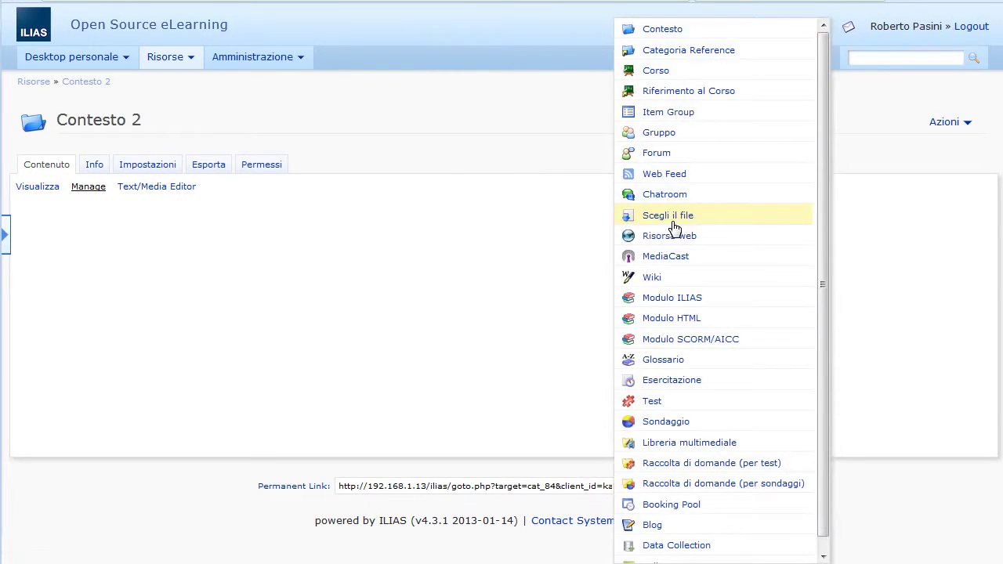
left_click(141, 192)
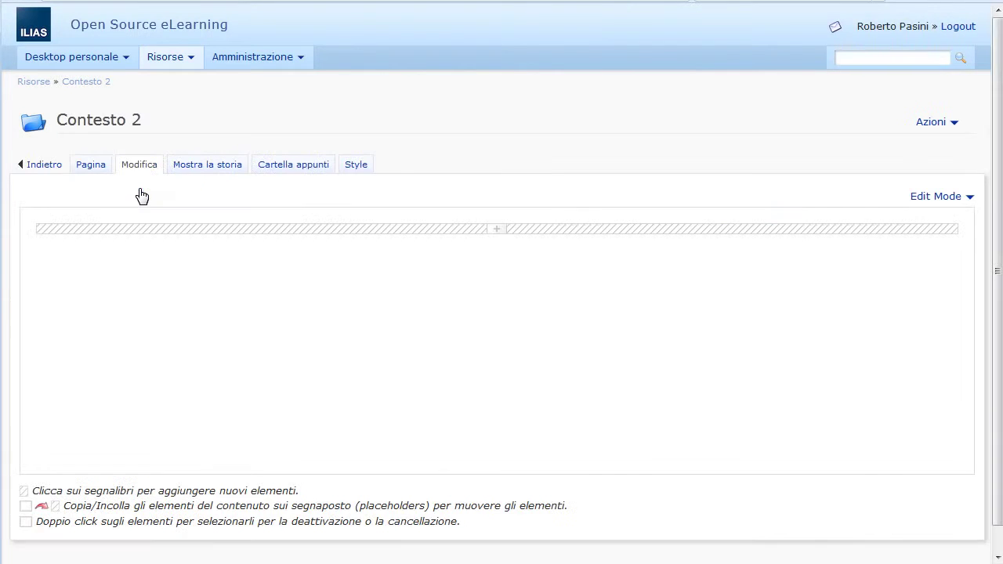
left_click(159, 234)
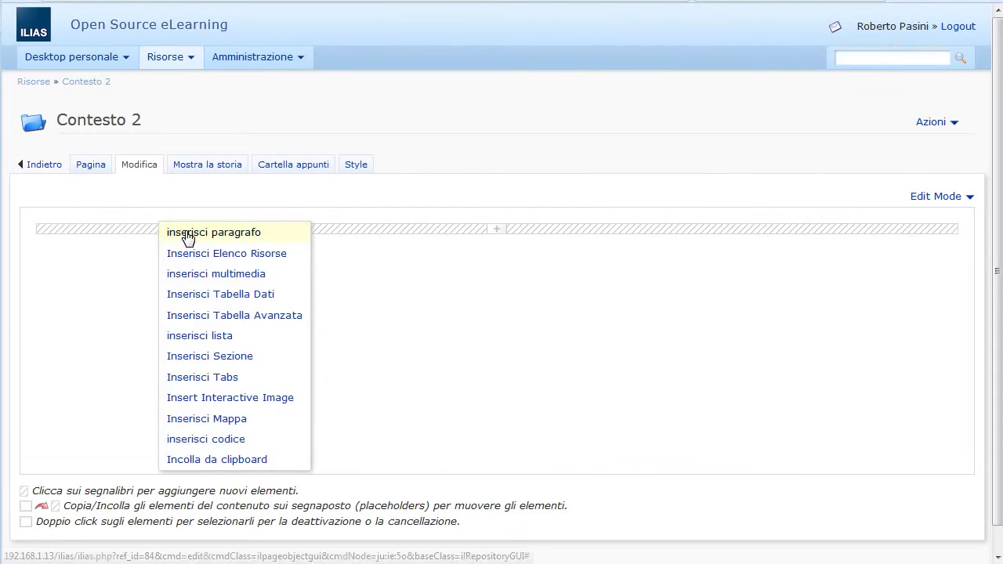
left_click(185, 238)
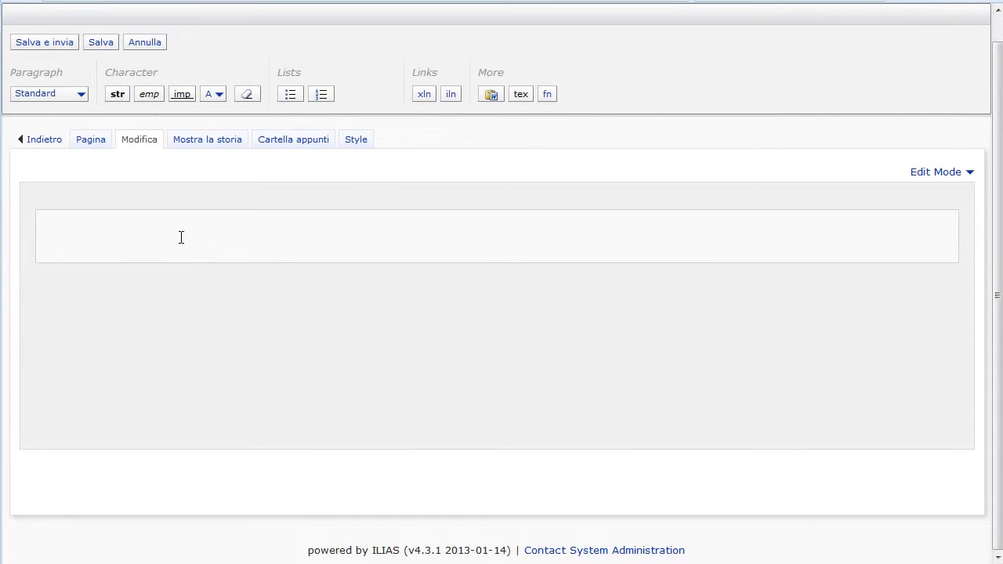
type("Benvenuto nel")
type("Contesto 2")
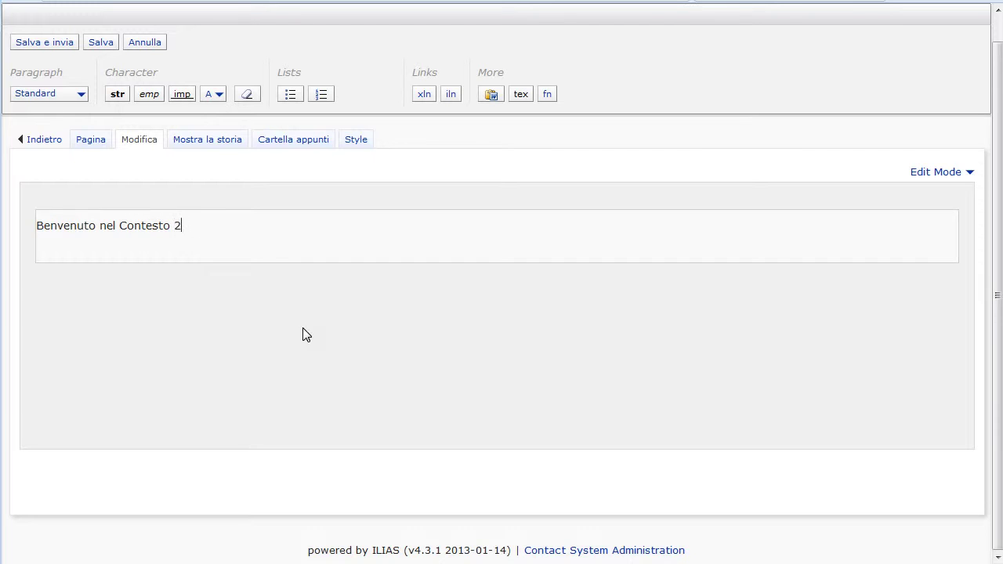
left_click(63, 43)
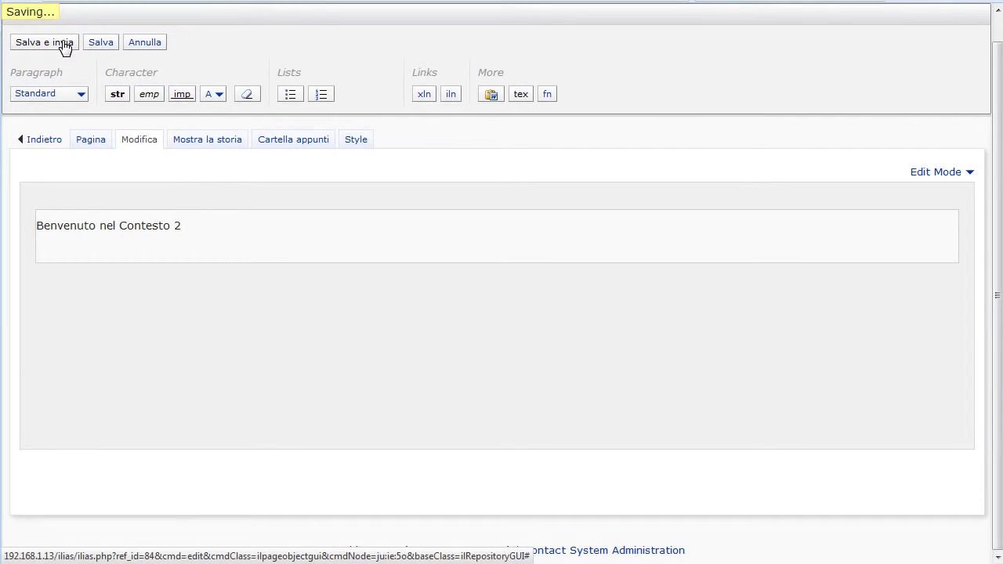
left_click(49, 140)
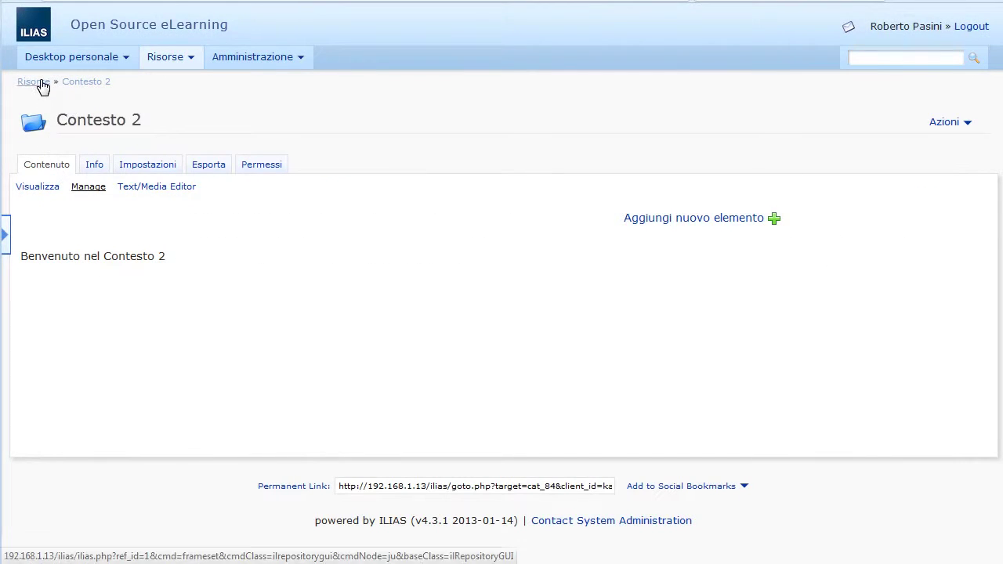
Step: Open Contesto 1 from Risorse and save a paragraph reading 'Benvenuto nel contesto 1' on its page
left_click(41, 85)
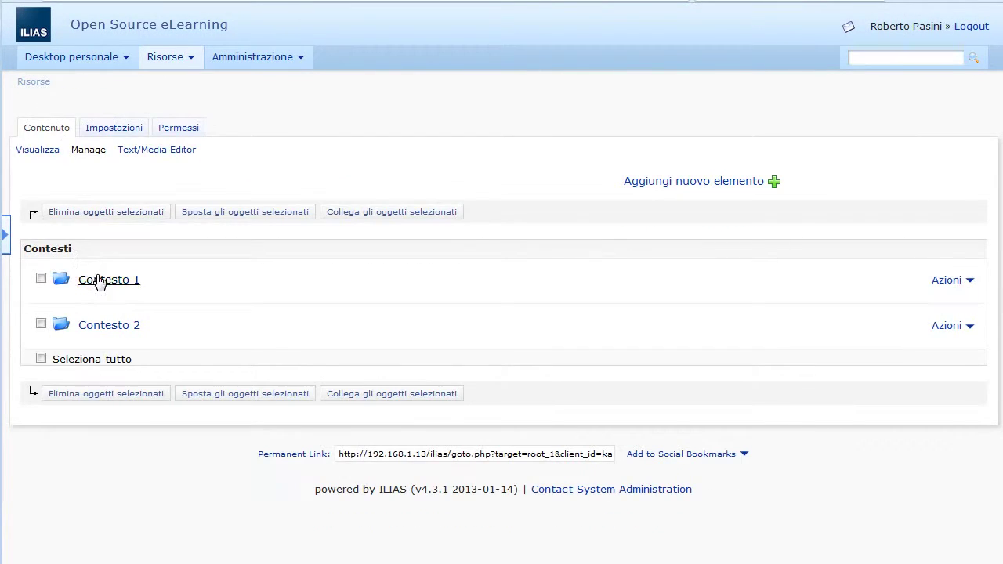
left_click(98, 280)
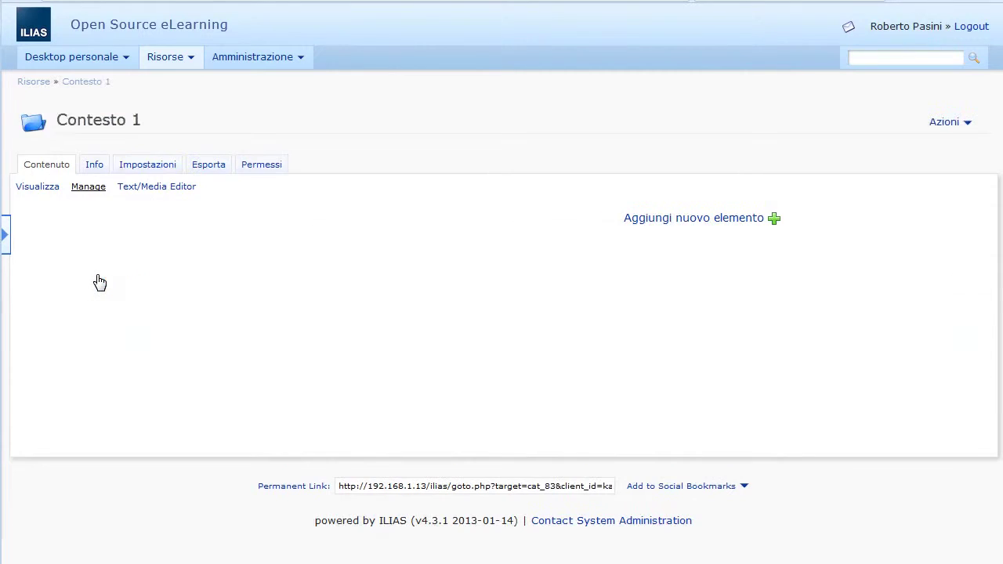
left_click(647, 221)
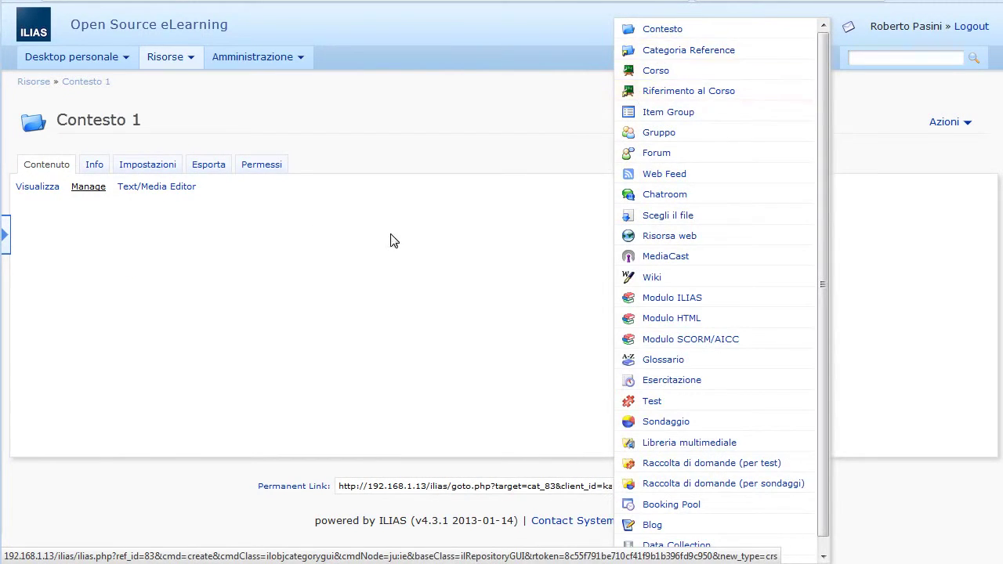
left_click(134, 190)
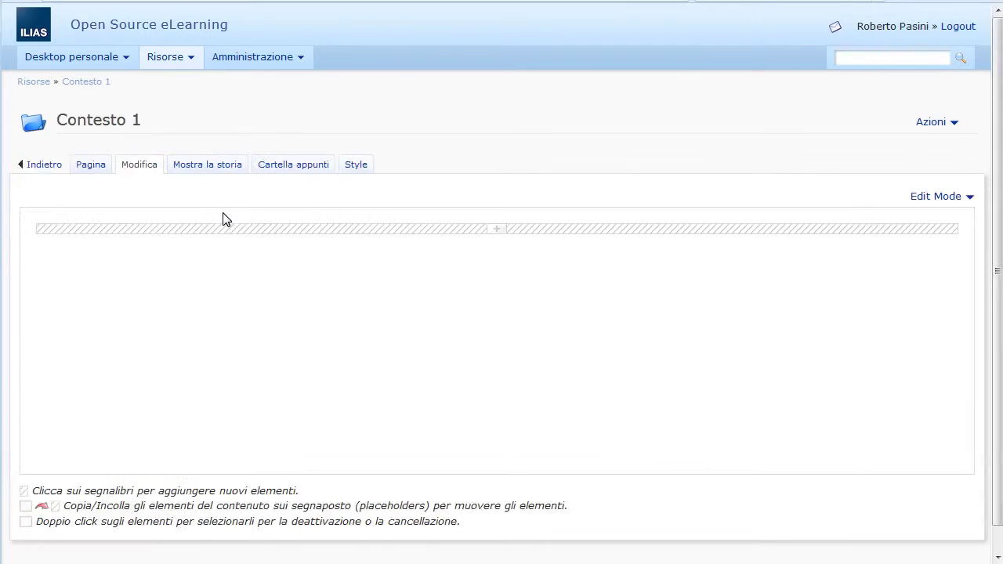
left_click(234, 229)
left_click(261, 235)
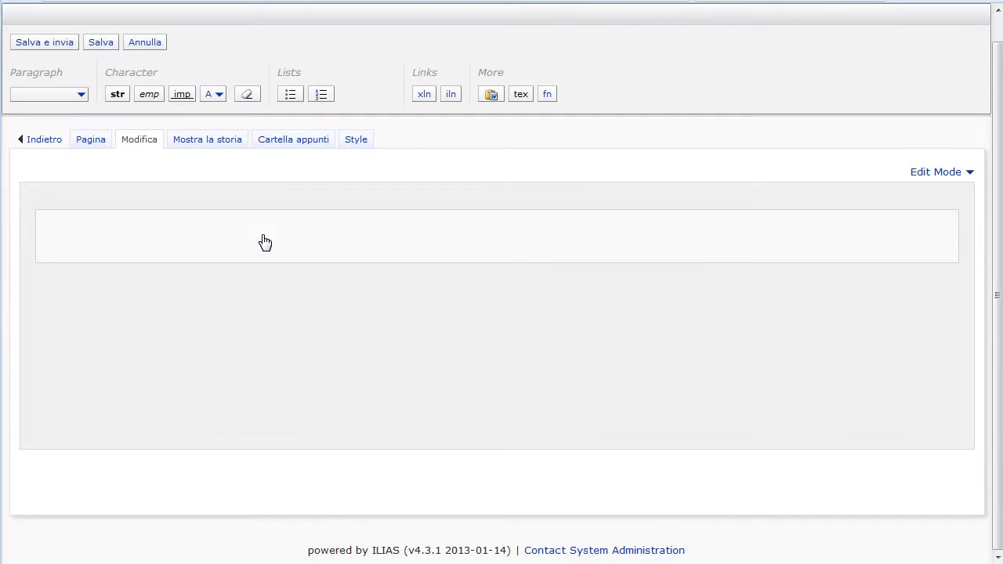
type("Benvenuto nel contesto 1")
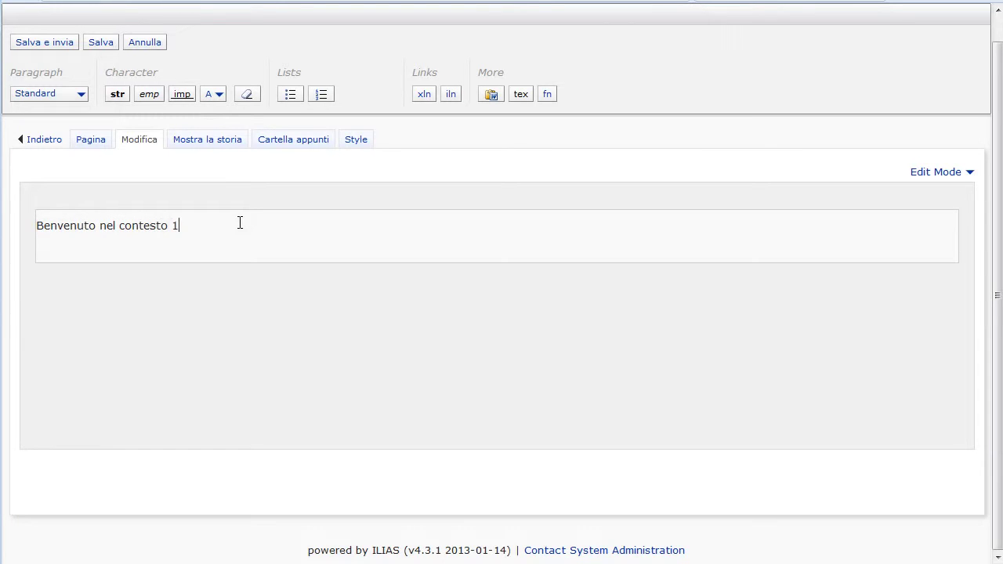
left_click(48, 44)
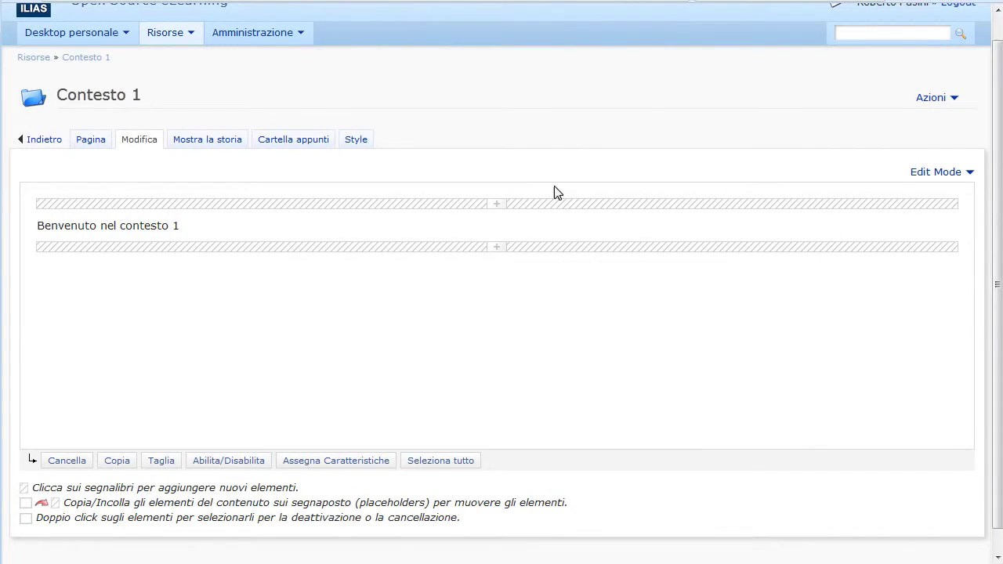
scroll(666, 195, "up", 1)
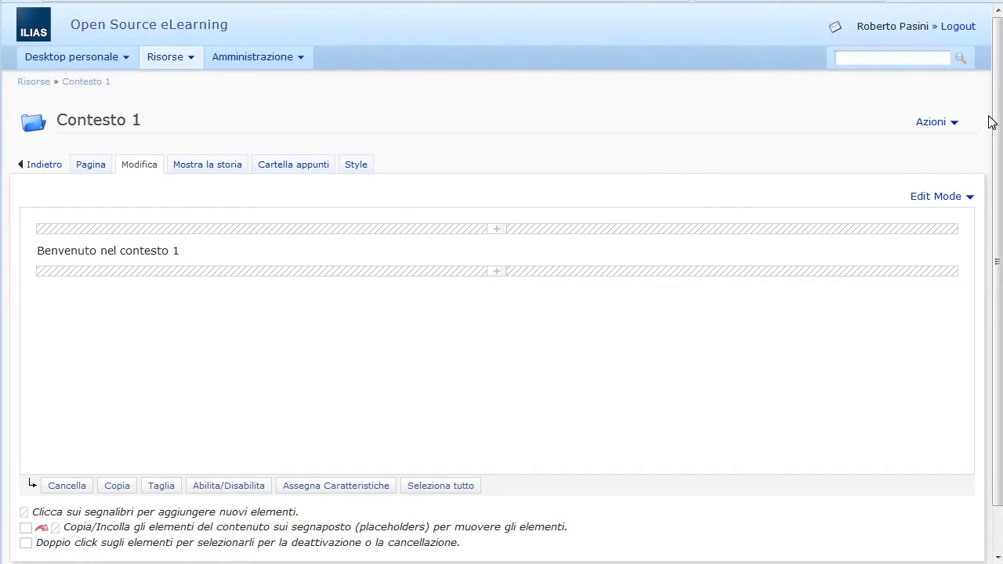
Step: Log out, sign in as the first test user, and accept the user conditions
left_click(957, 28)
left_click(478, 198)
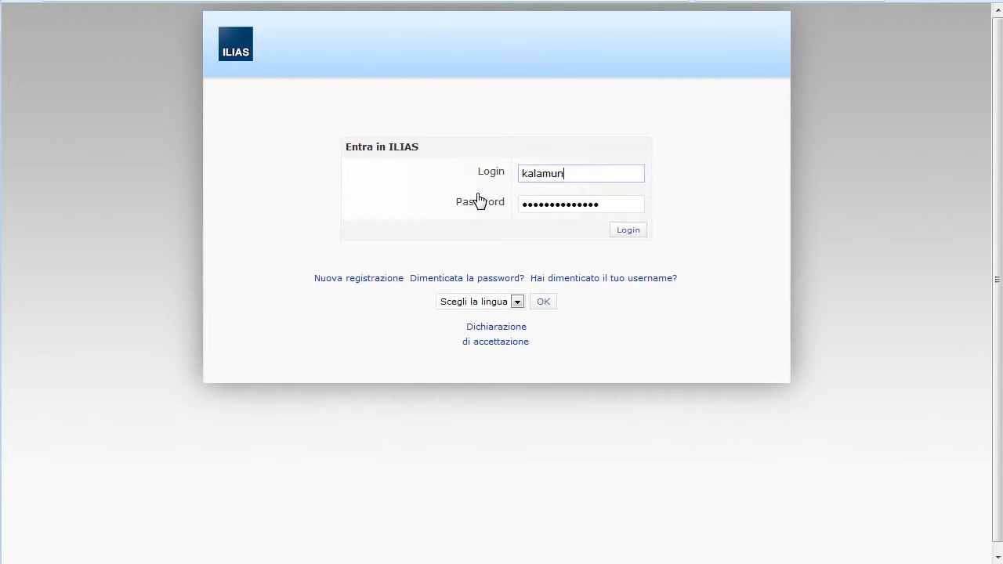
double_click(537, 177)
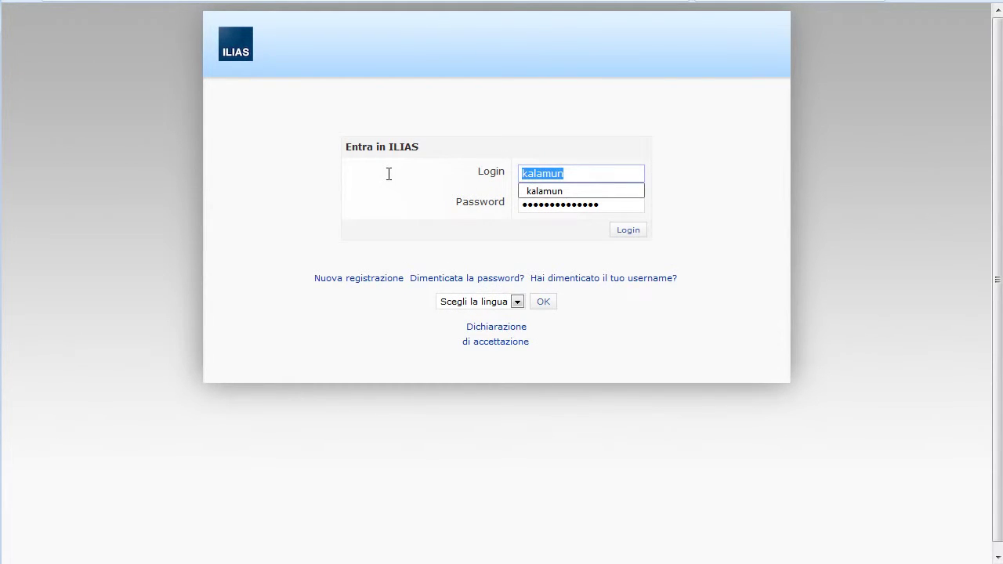
type("utente1")
key("Tab")
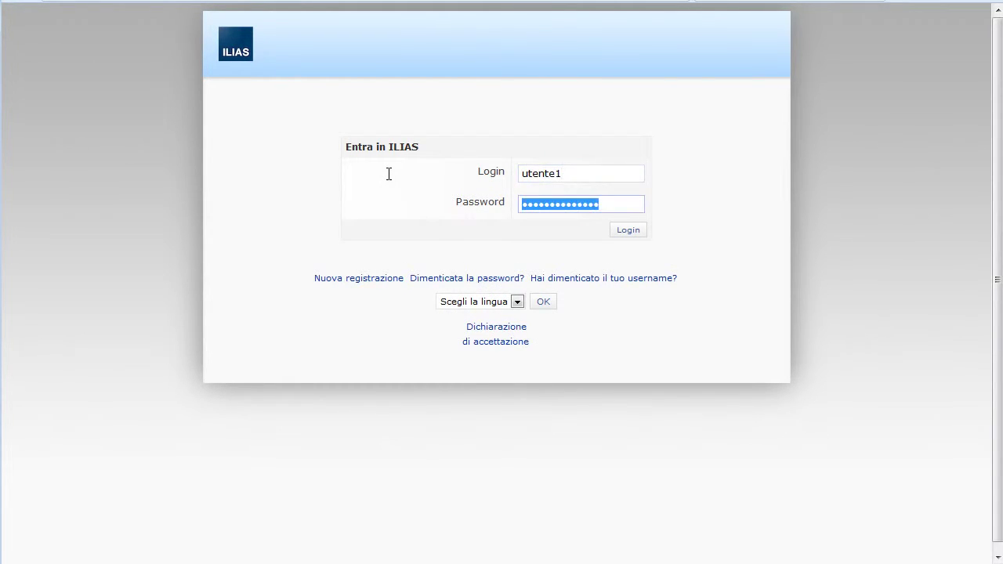
type("utente")
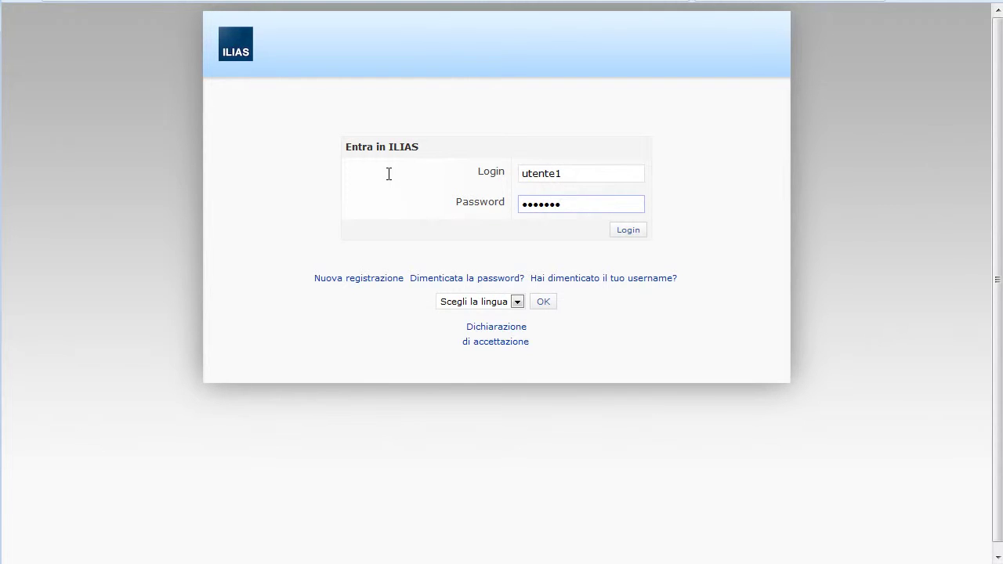
left_click(627, 229)
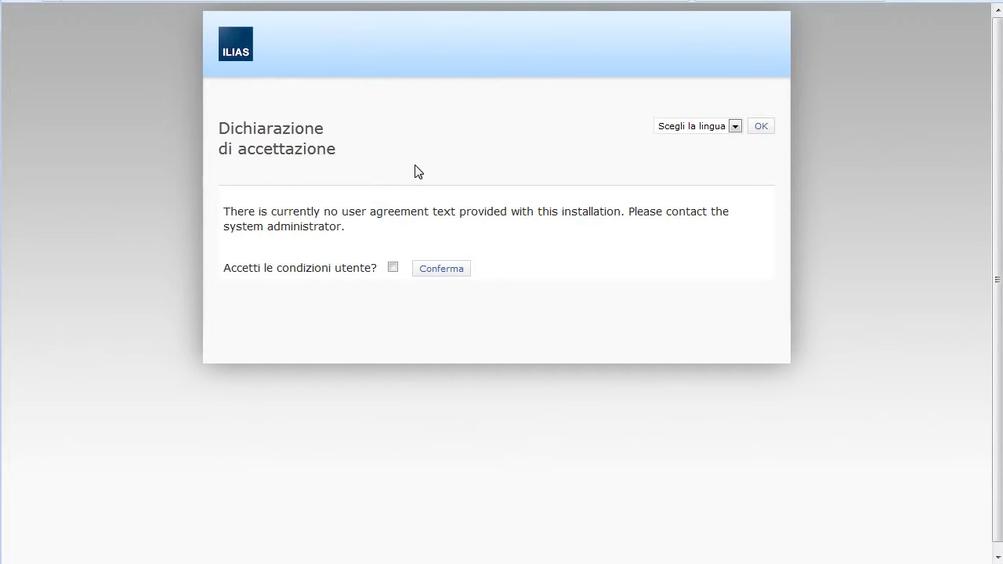
left_click(392, 267)
left_click(427, 274)
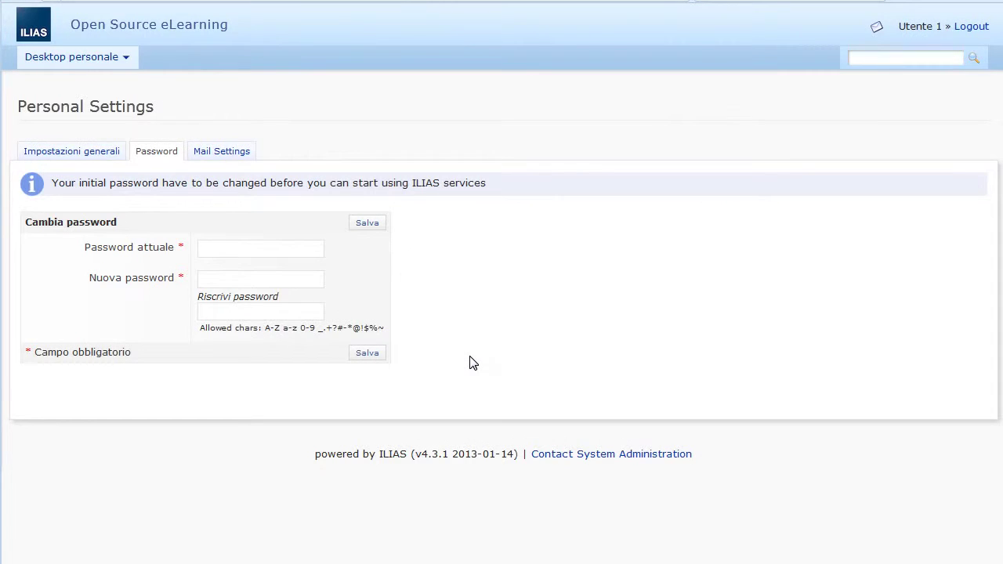
Step: Enter the current password and a new password with confirmation, then submit
left_click(222, 248)
type("•••••")
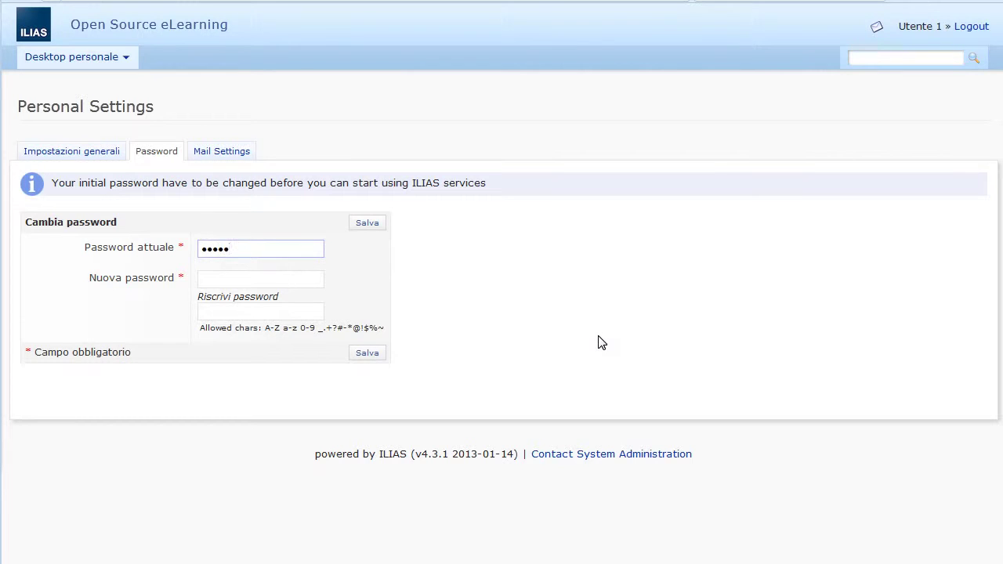
key("BackSpace")
key("BackSpace")
key("BackSpace")
type("•••••")
key("Tab")
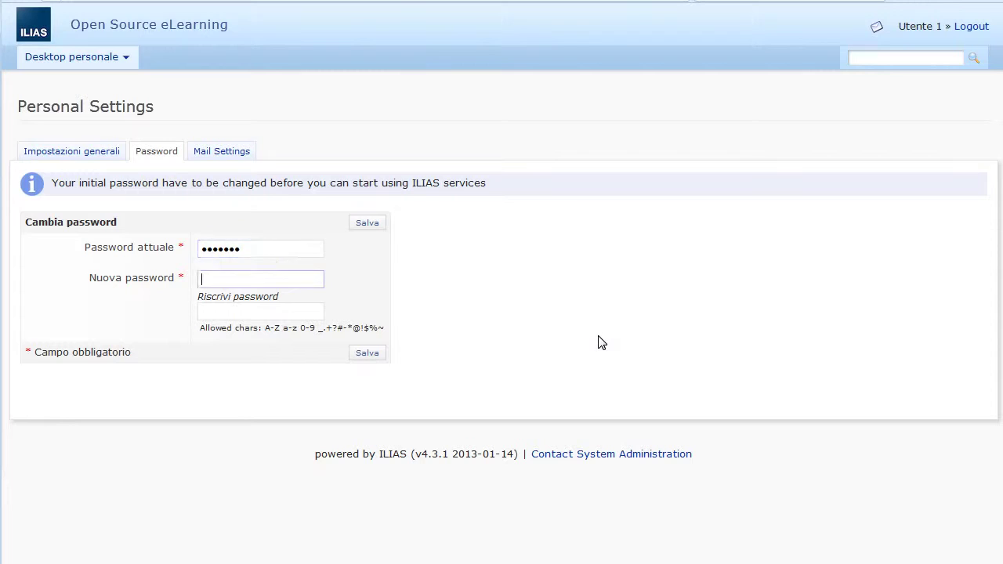
type("•••••")
key("Tab")
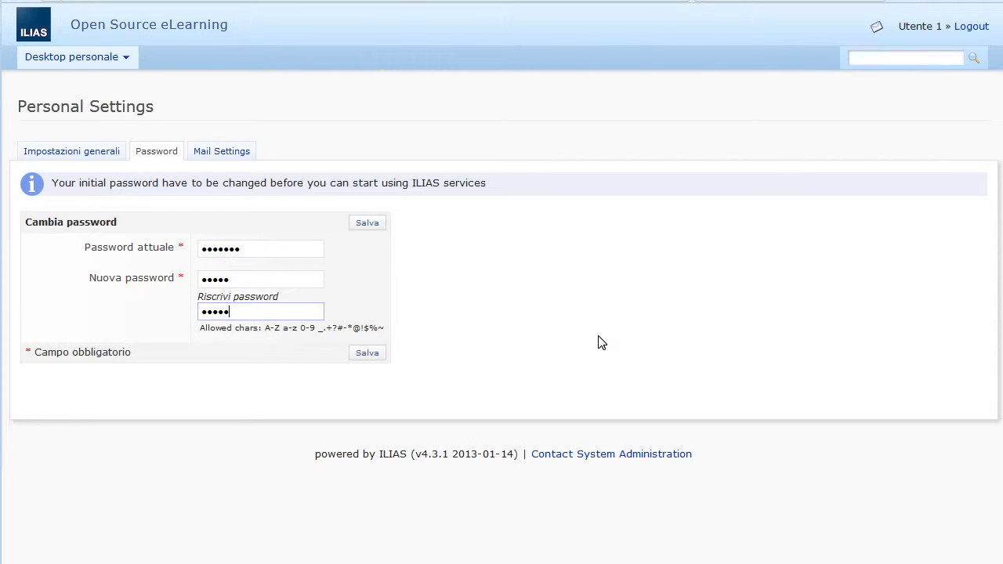
left_click(369, 355)
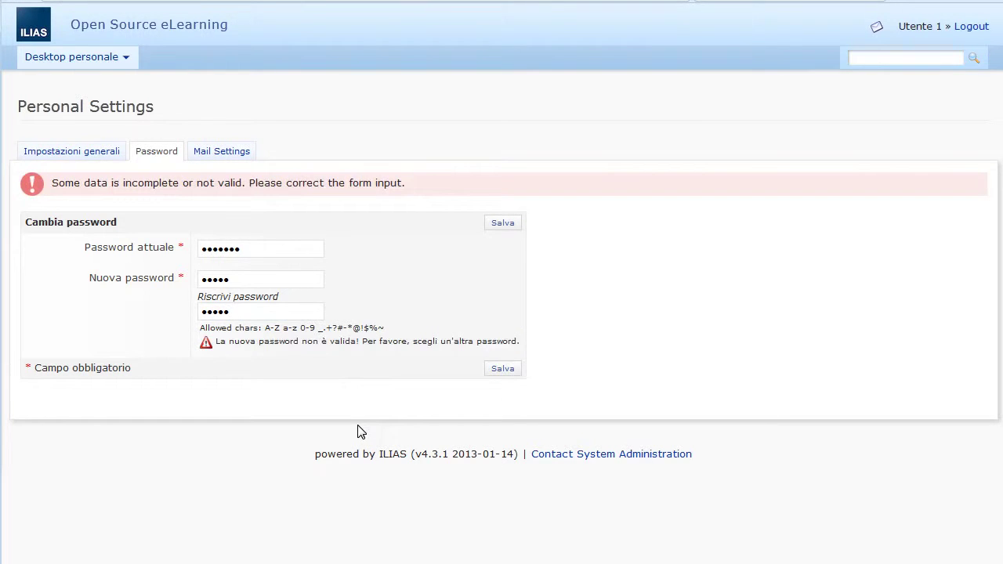
Step: Lengthen the rejected new password and its confirmation, then resubmit the change
left_click(271, 278)
type("•")
left_click(251, 311)
type("•")
left_click(248, 280)
type("•")
left_click(246, 311)
type("•")
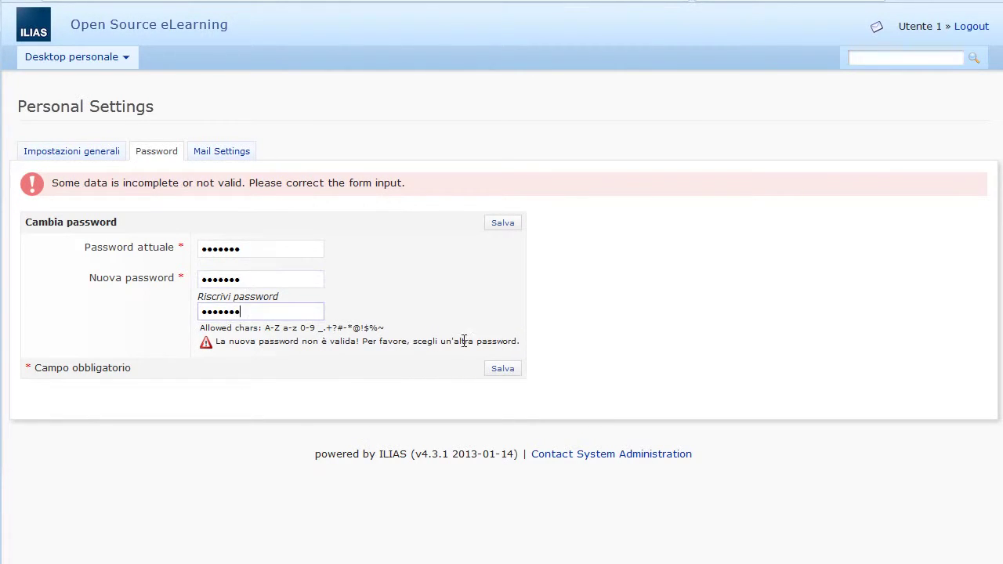
left_click(502, 368)
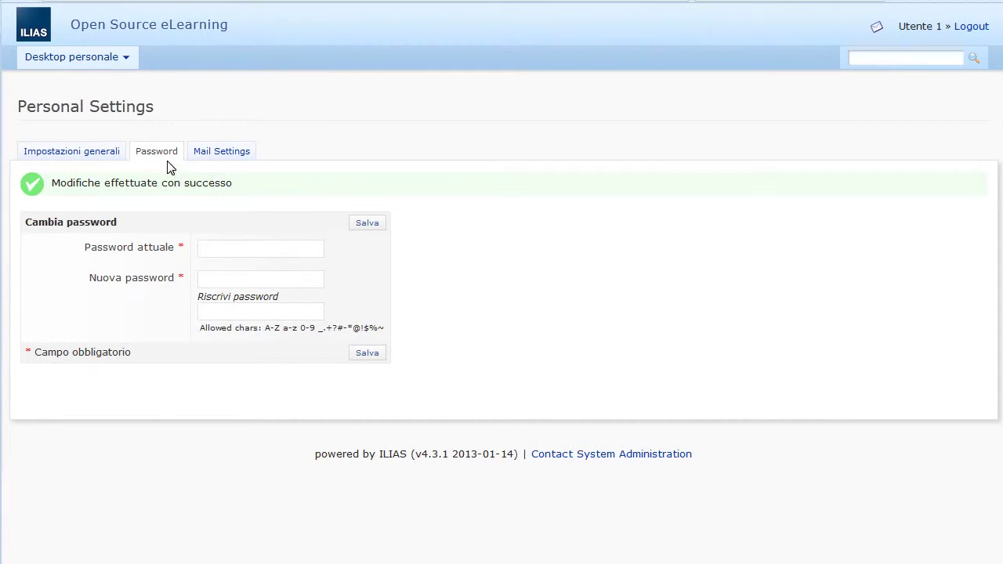
Step: Confirm from the personal desktop that only Contesto 1 appears, with its welcome text, then log out
left_click(107, 61)
left_click(98, 86)
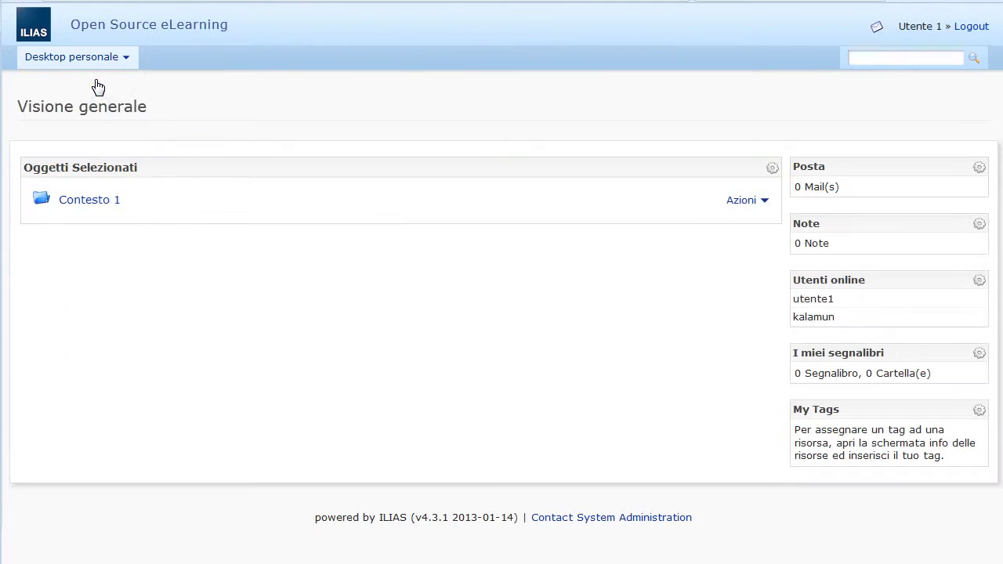
left_click(91, 201)
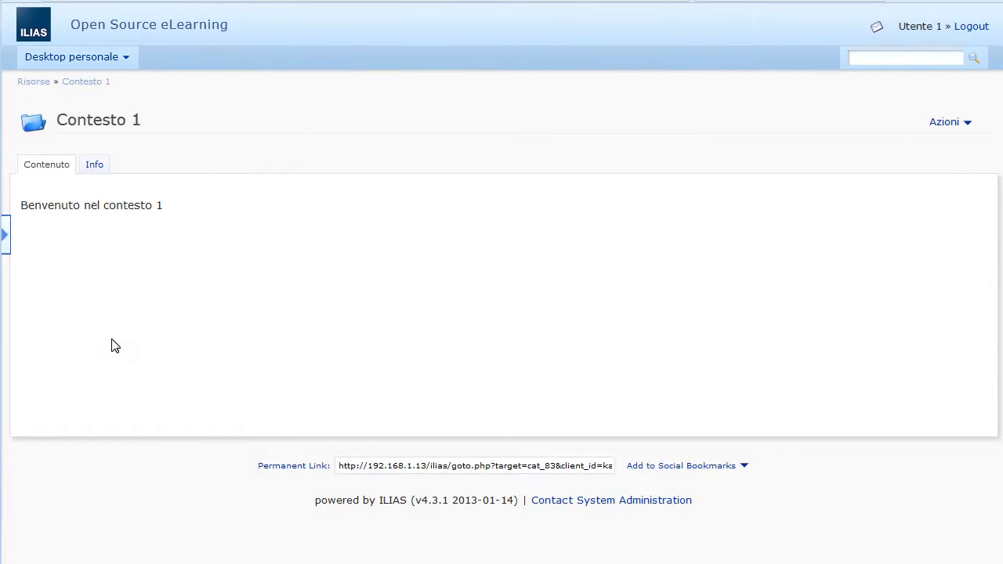
left_click(47, 92)
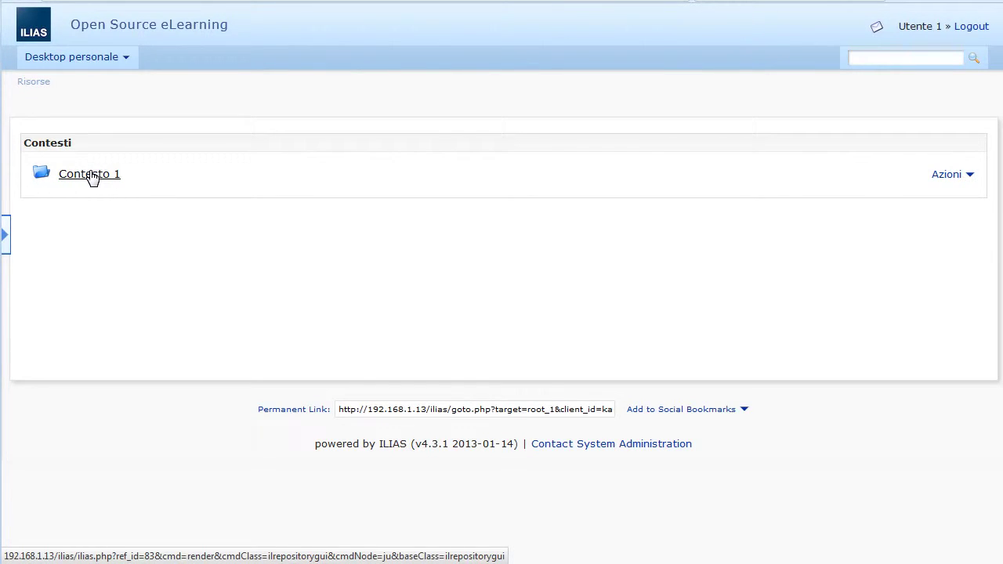
left_click(89, 174)
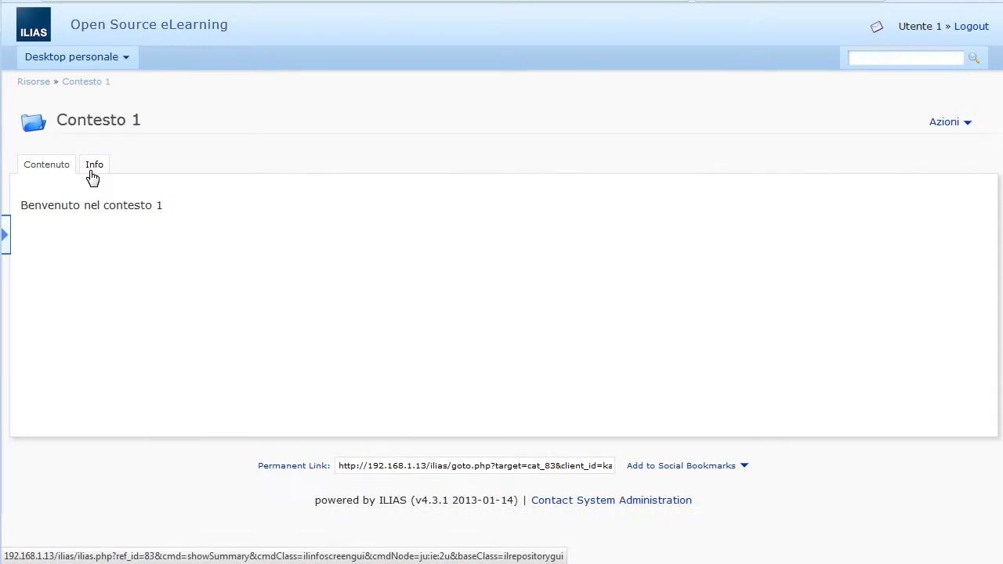
left_click(968, 31)
Step: Sign in as the second test user and accept the user conditions
left_click(485, 195)
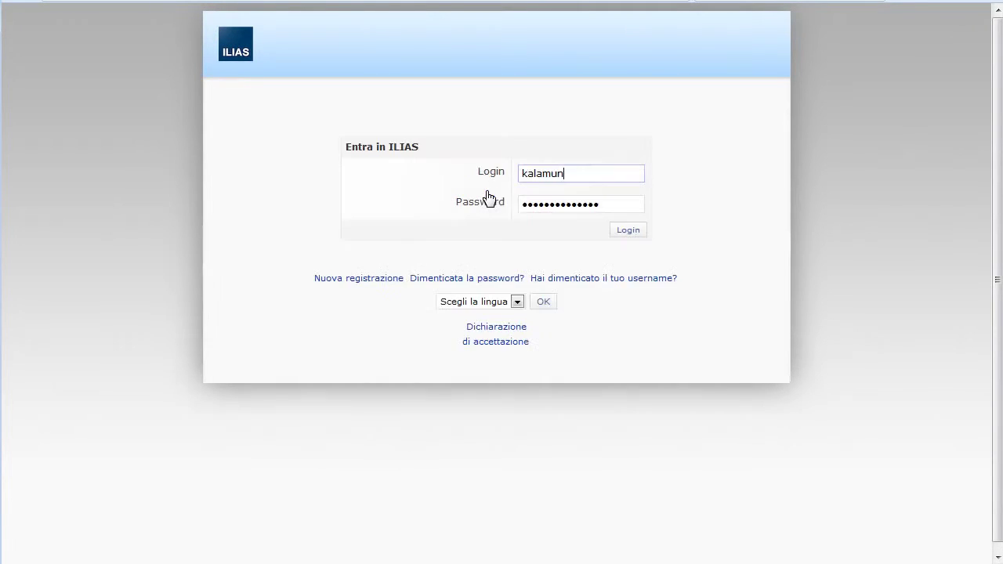
double_click(560, 173)
type("utente2")
key("Tab")
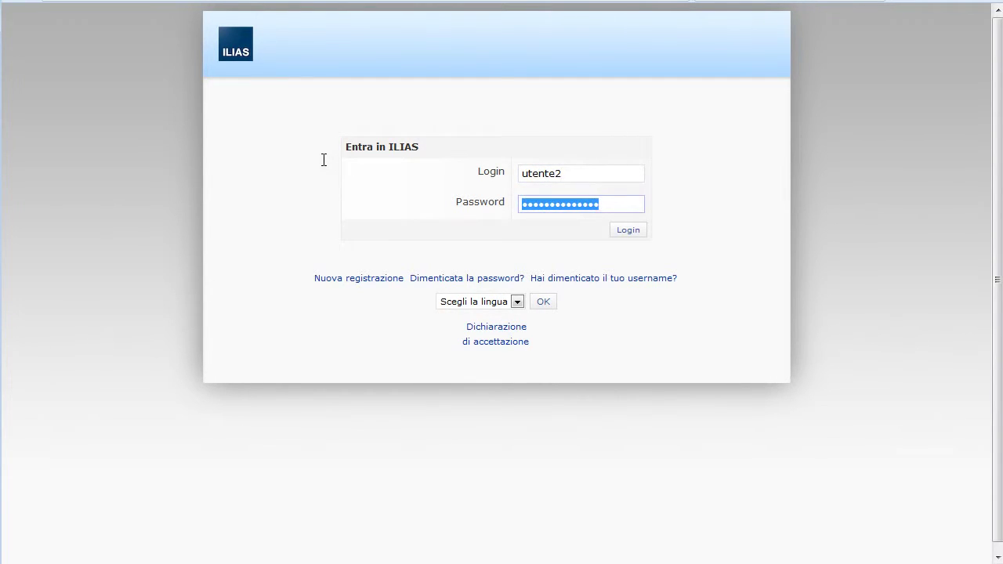
type("•••••••")
key("Return")
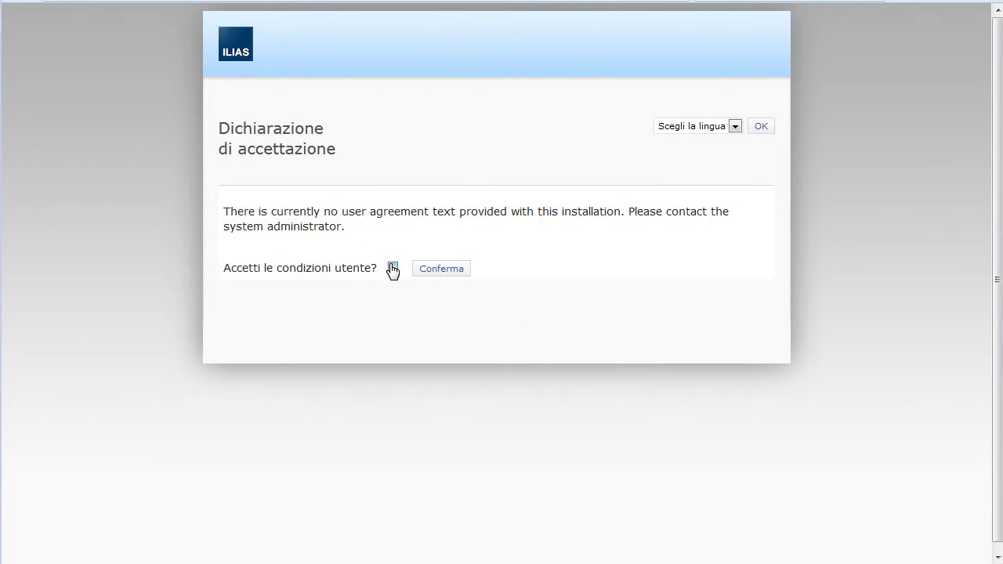
left_click(393, 268)
left_click(441, 271)
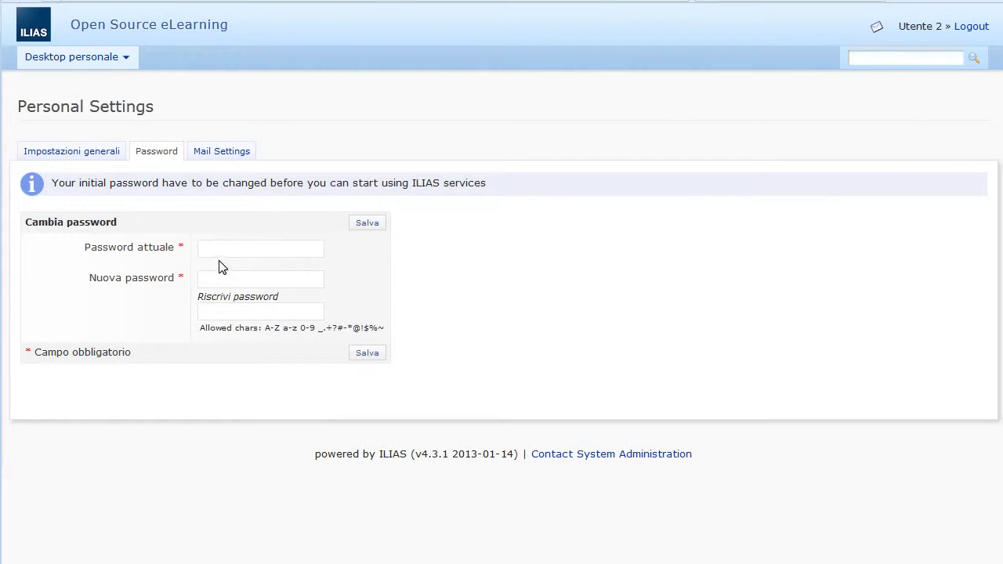
Step: Fill in the current password, a new password and its confirmation, and save
left_click(227, 247)
left_click(117, 57)
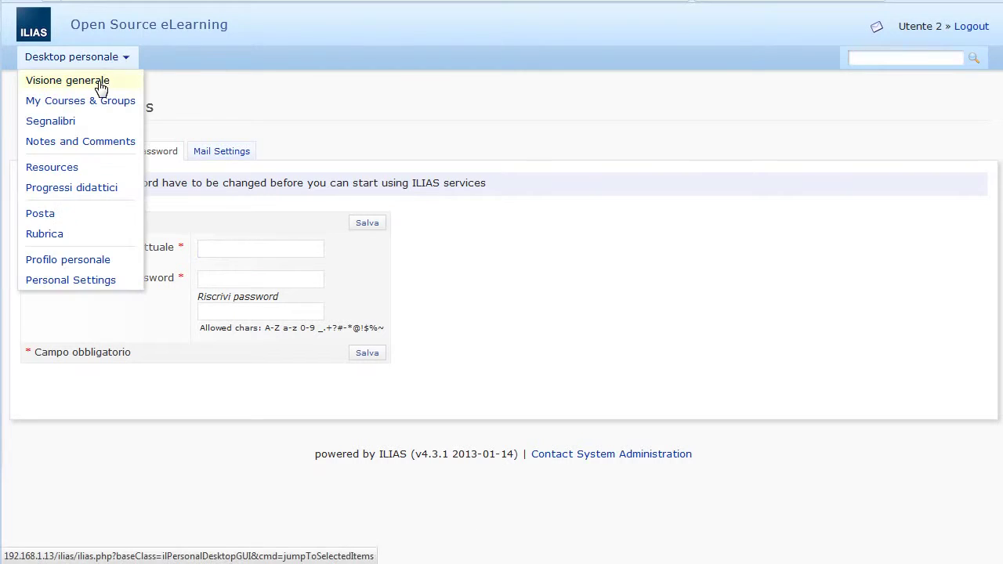
left_click(98, 83)
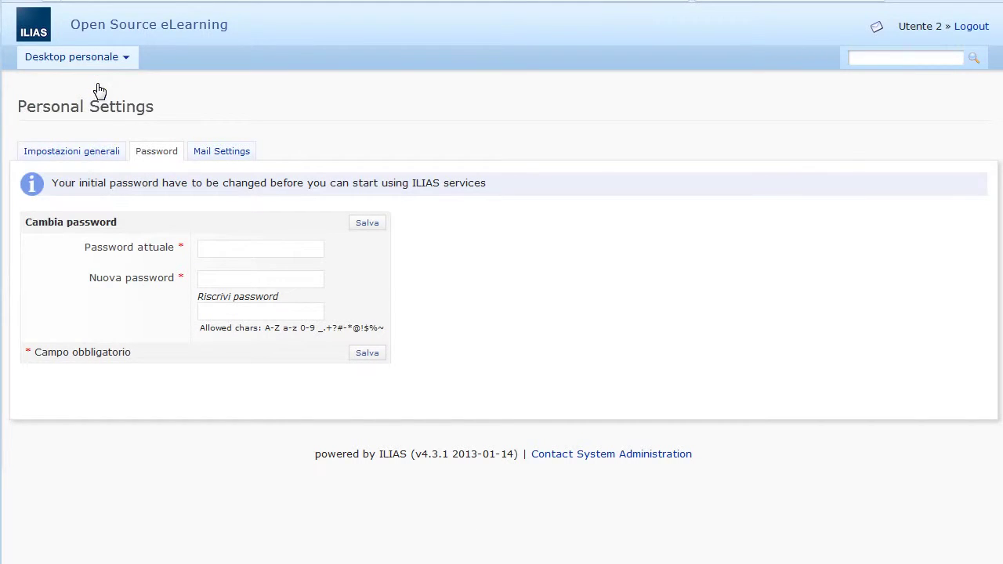
left_click(210, 249)
type("••••••")
key("Tab")
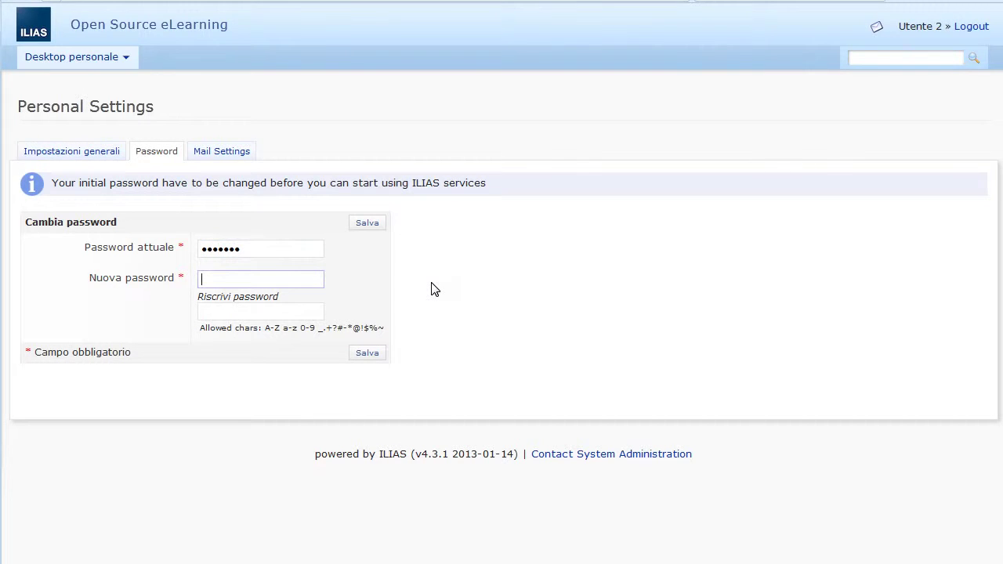
type("•••••••")
key("Tab")
type("••••")
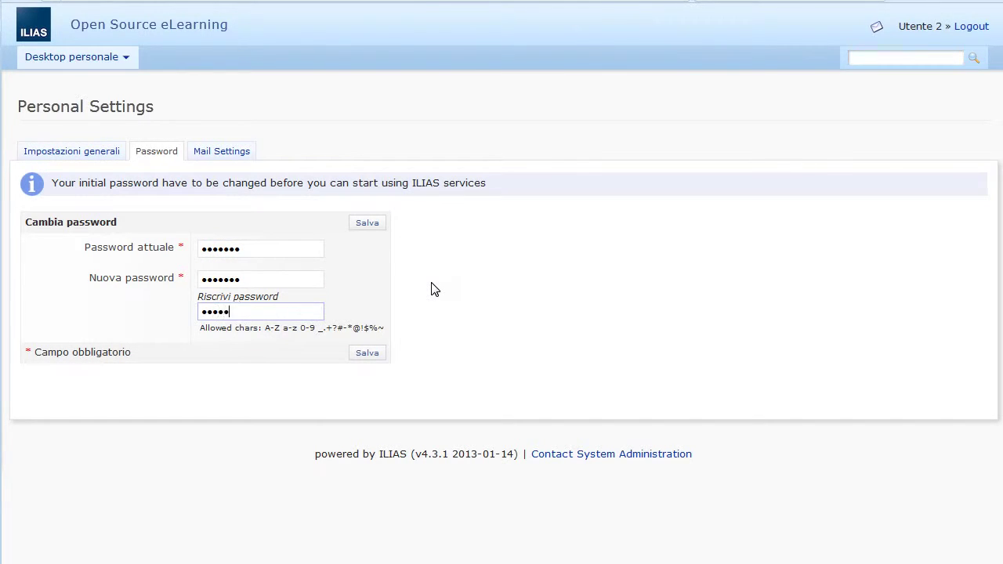
key("Return")
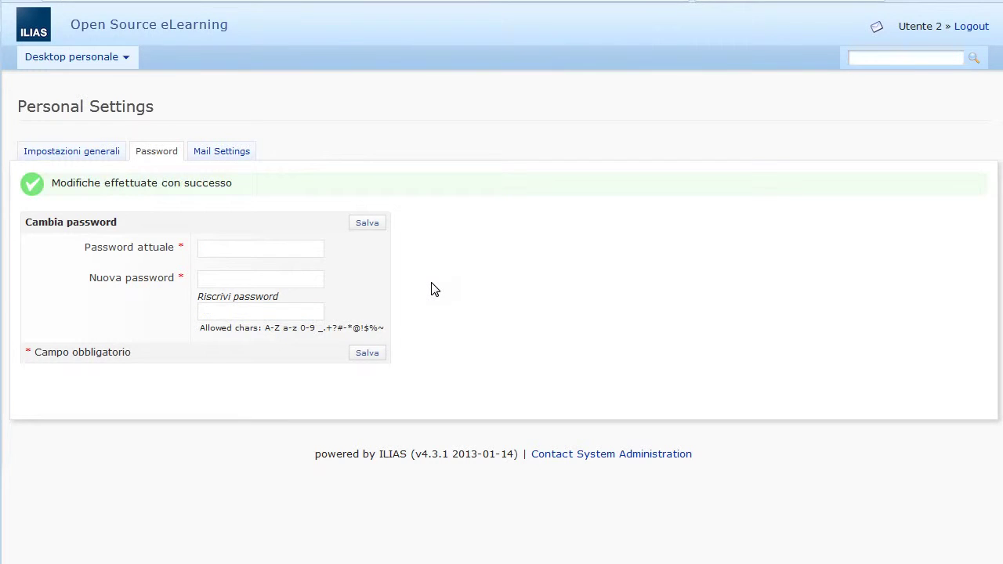
Step: Check the personal desktop overview and Contesto 2, then log out to the login form
mouse_move(110, 63)
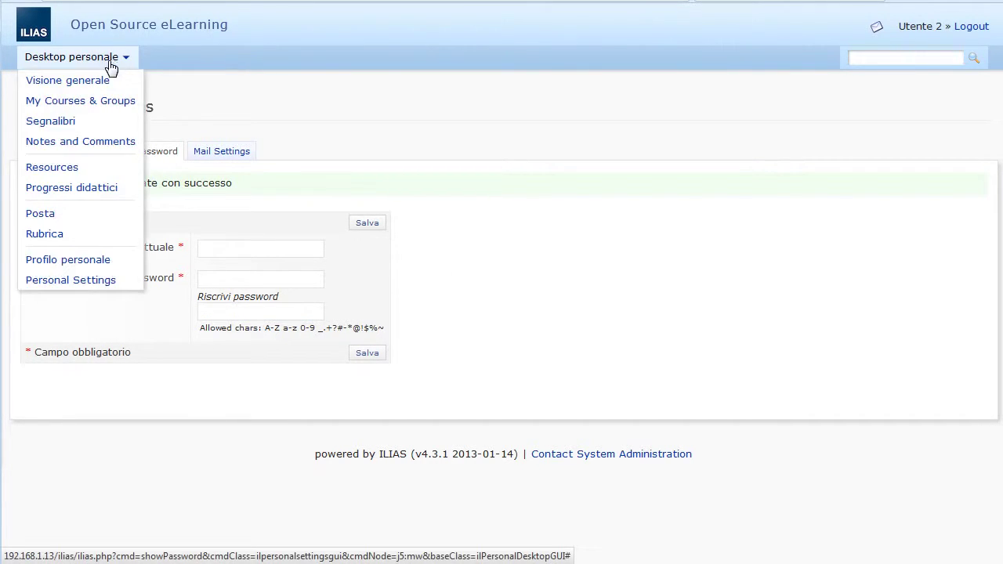
left_click(109, 81)
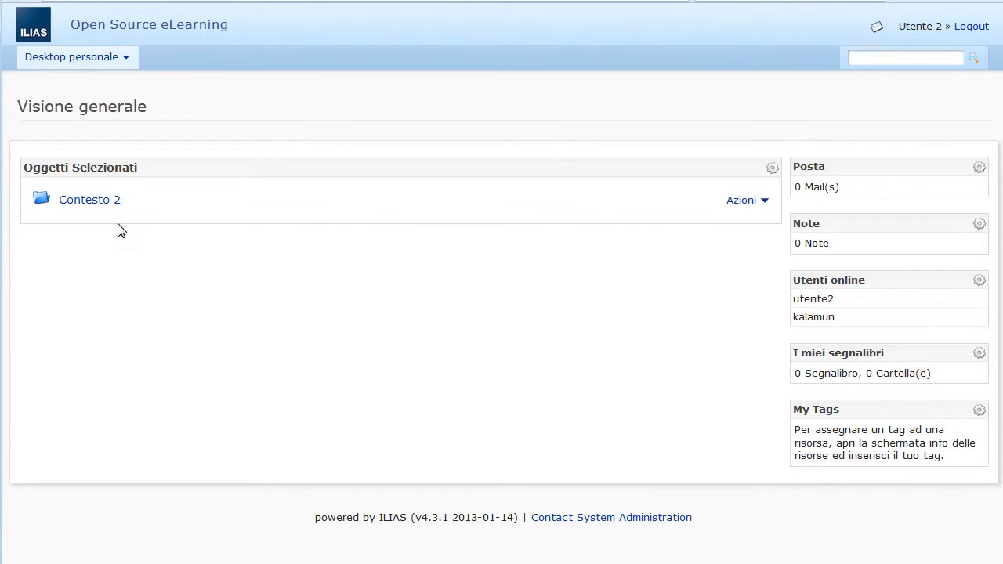
left_click(106, 205)
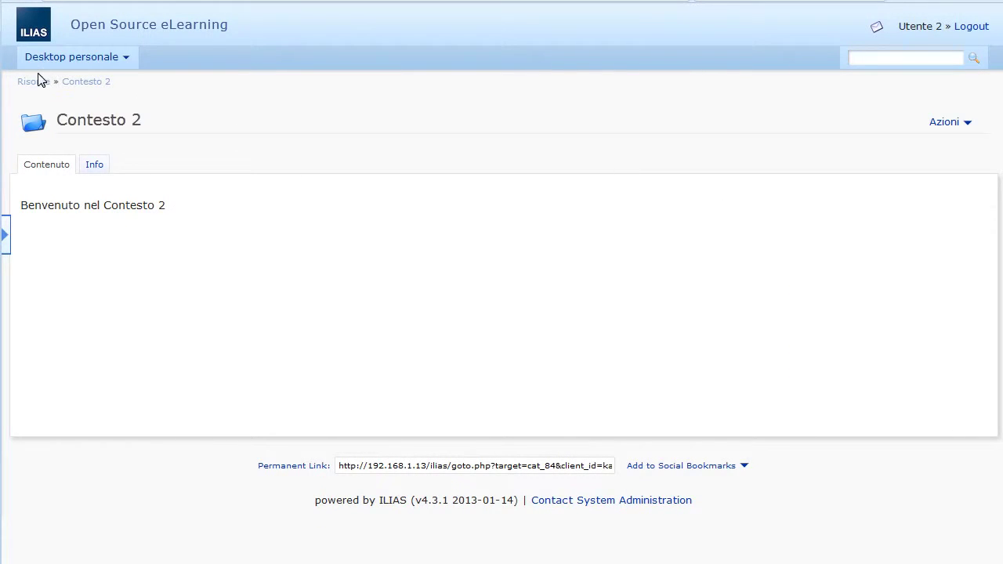
left_click(39, 83)
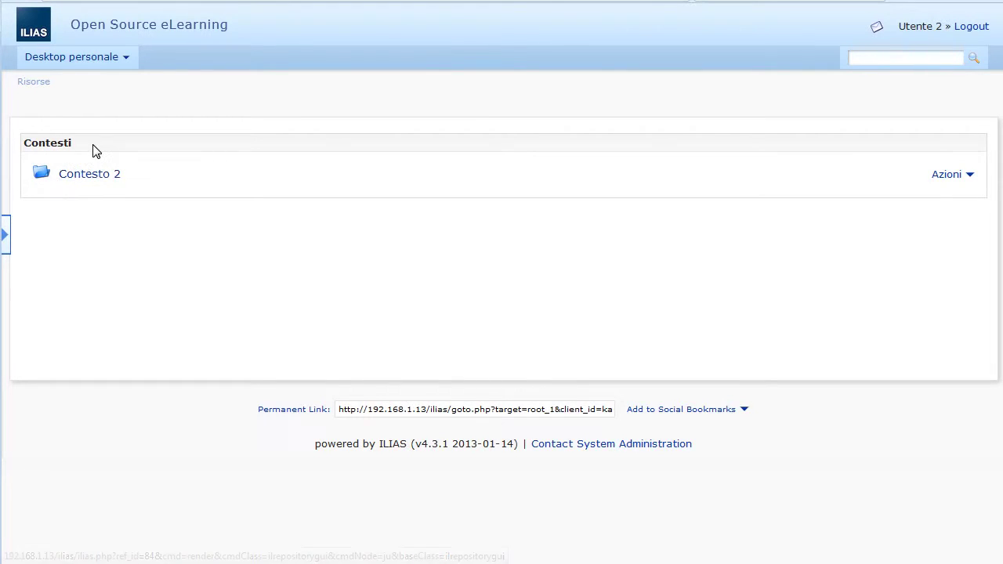
left_click(965, 34)
left_click(476, 196)
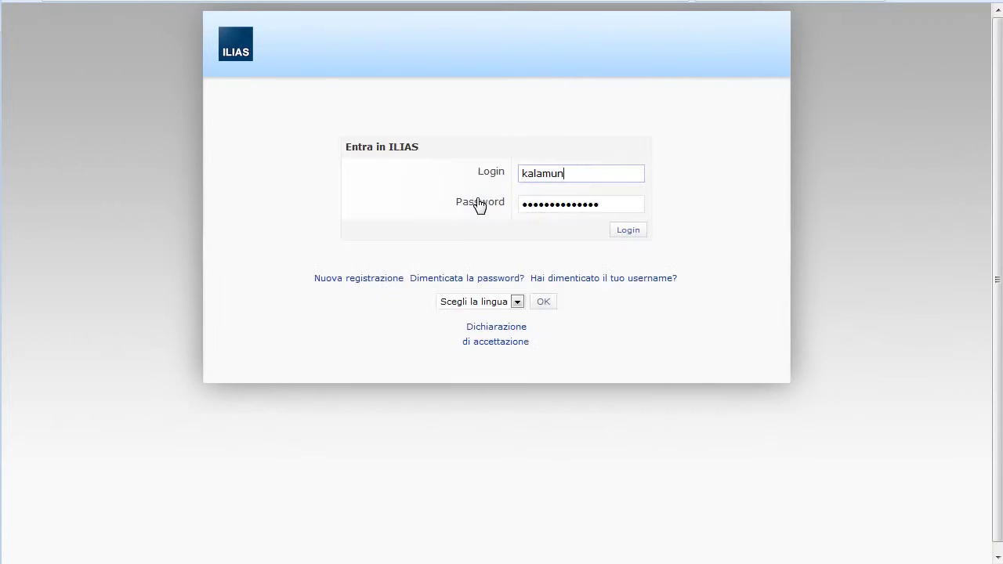
Step: Log in as administrator and open Contesto 1 from the repository main page
left_click(623, 230)
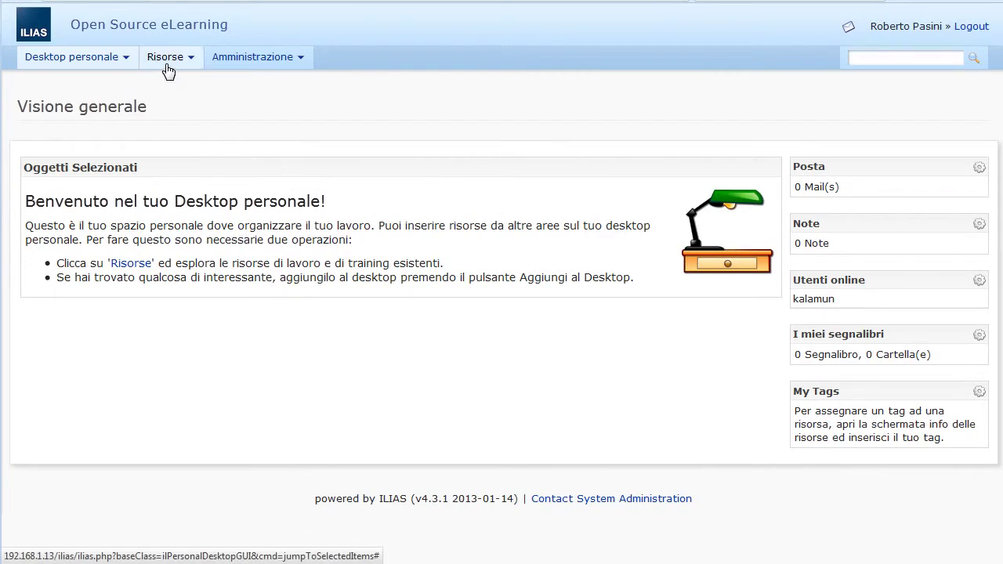
left_click(167, 64)
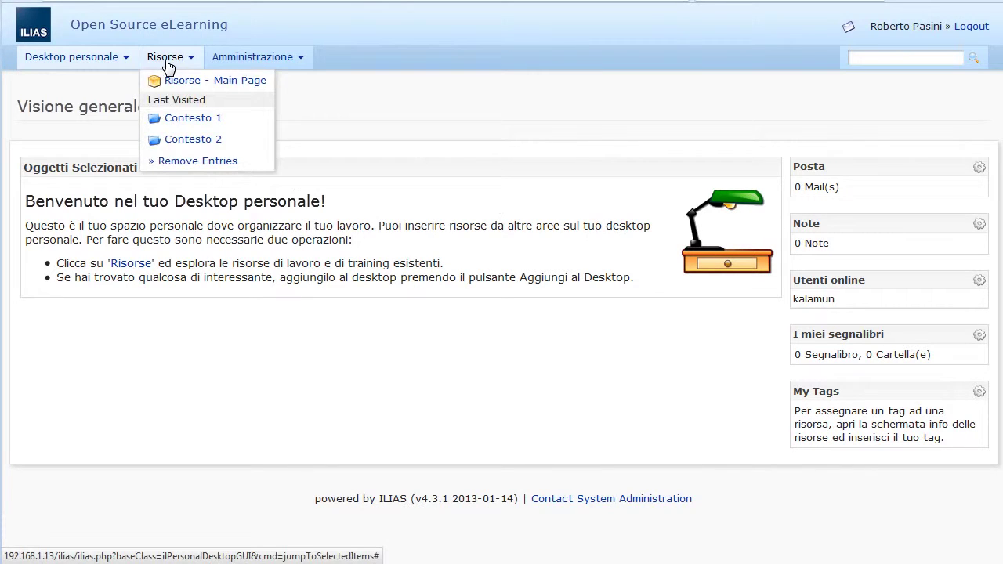
left_click(185, 83)
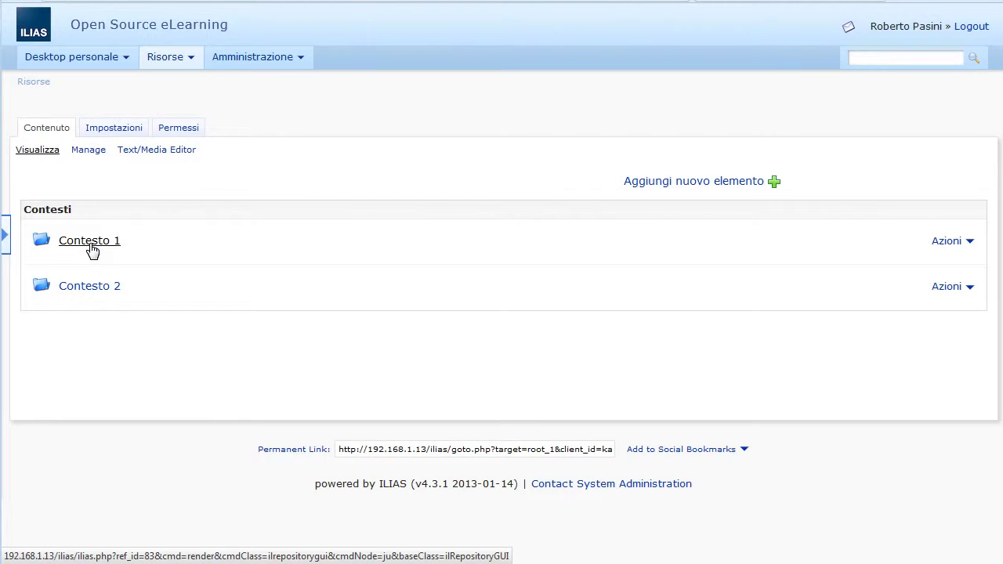
left_click(93, 249)
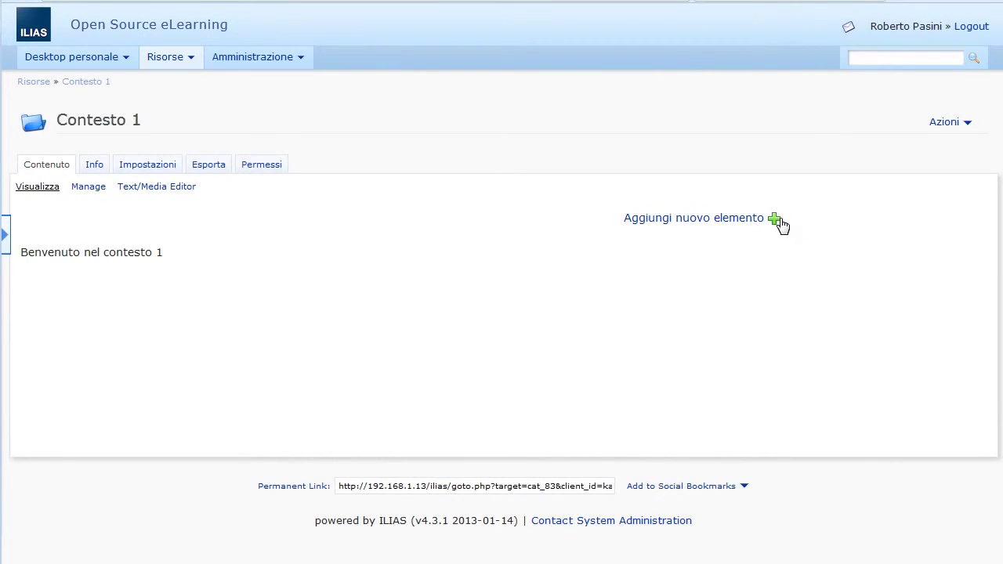
Step: Create a new course titled 'Corso 1' in Contesto 1
left_click(778, 223)
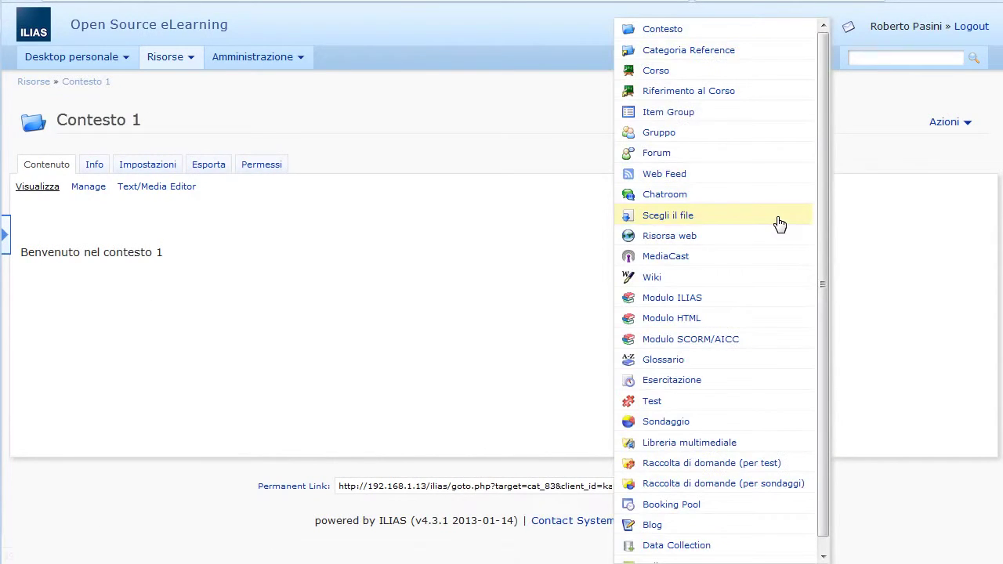
left_click(657, 76)
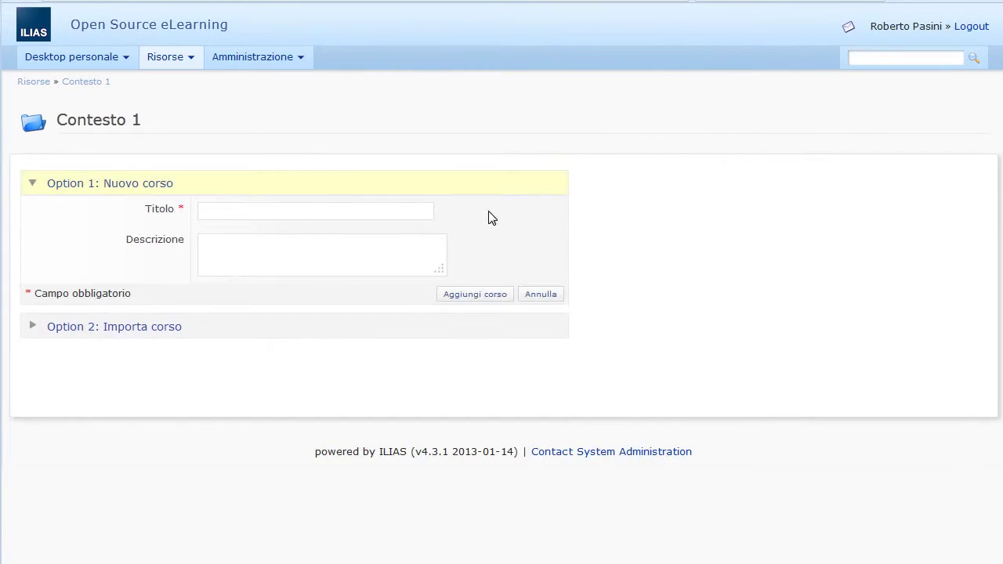
left_click(285, 212)
type("Corso")
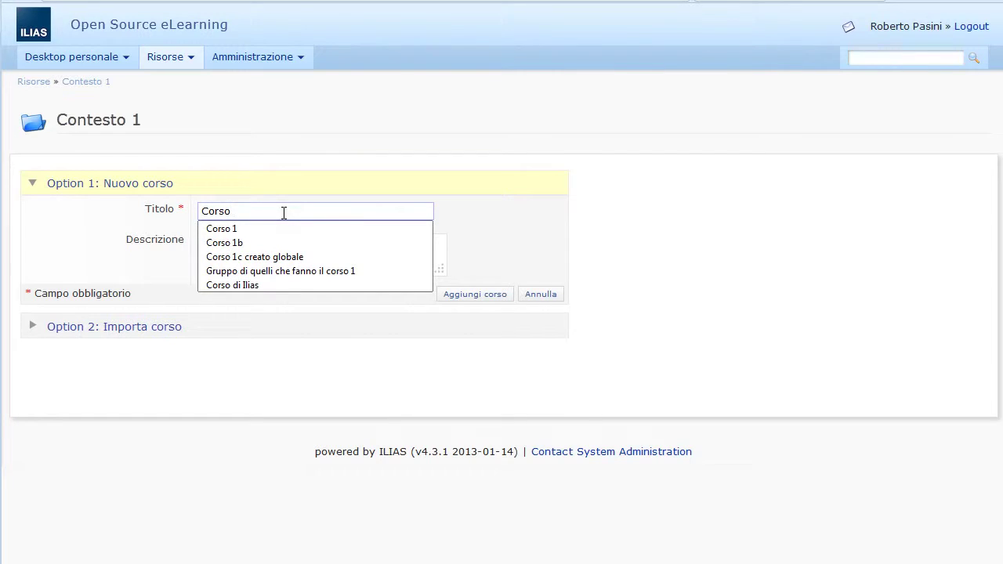
key("Down")
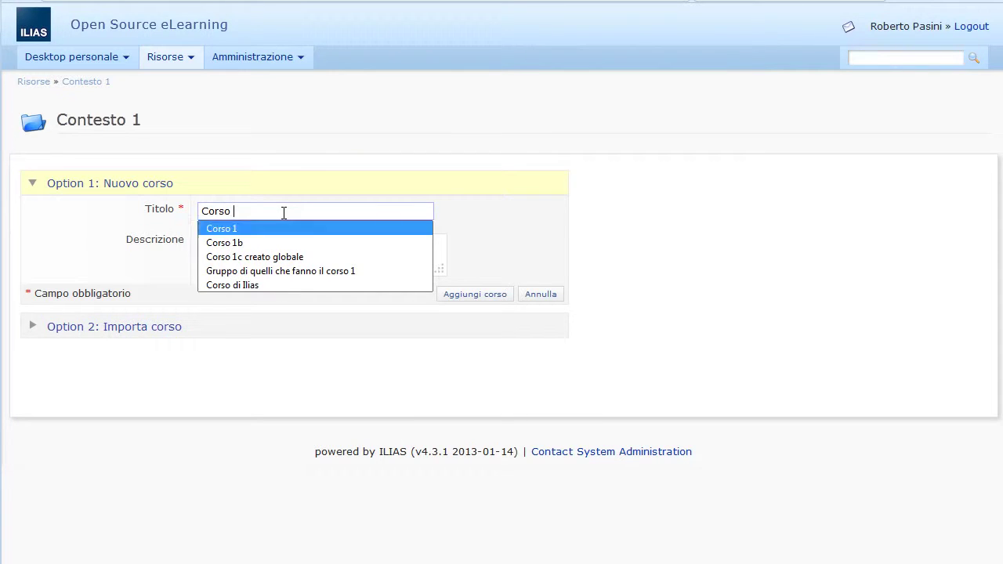
key("Return")
left_click(474, 299)
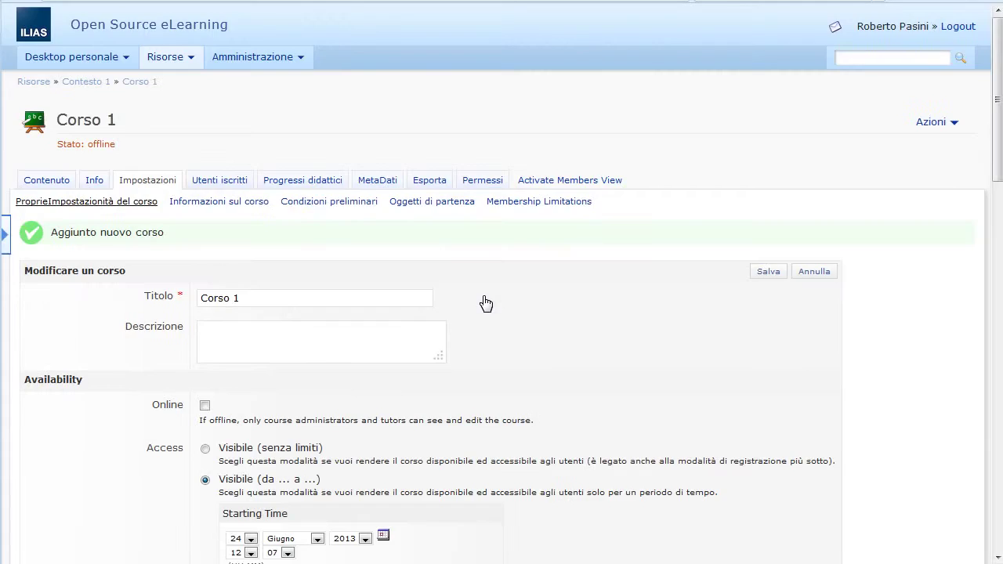
Step: Set Corso 1 online as 'Visibile (senza limiti)' and save the settings
left_click(204, 405)
left_click(205, 449)
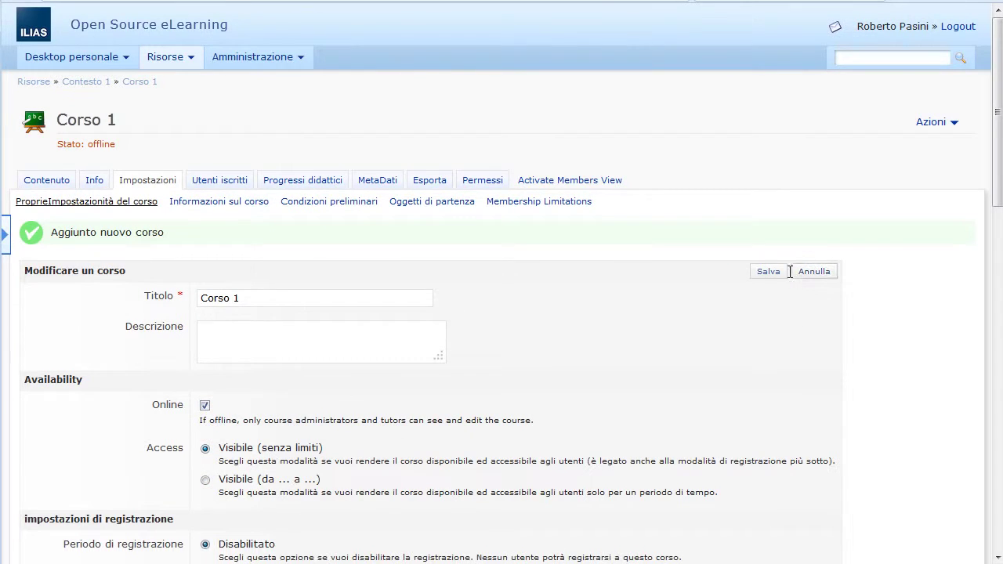
left_click(769, 271)
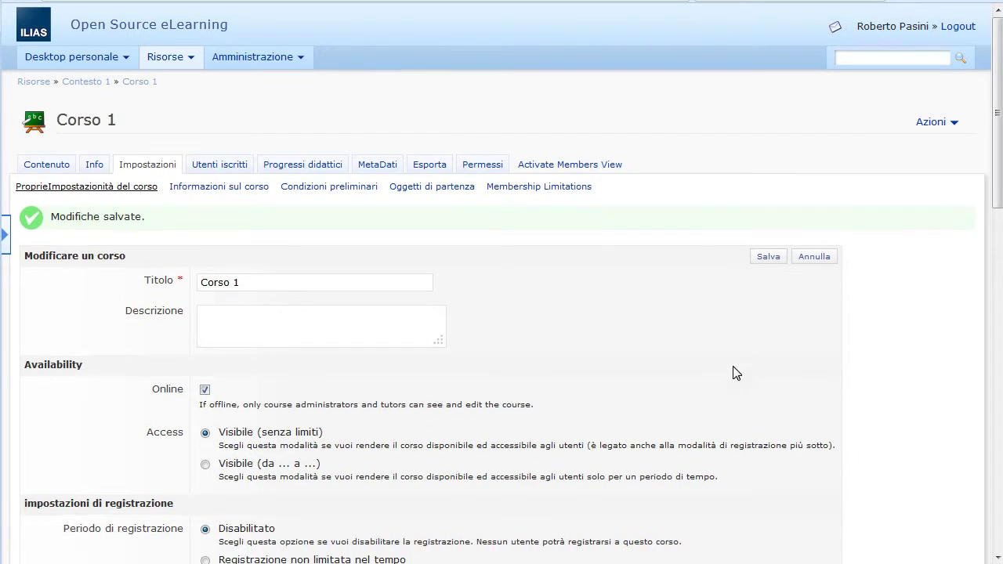
Step: Enrol the first test user as a member of Corso 1
left_click(225, 165)
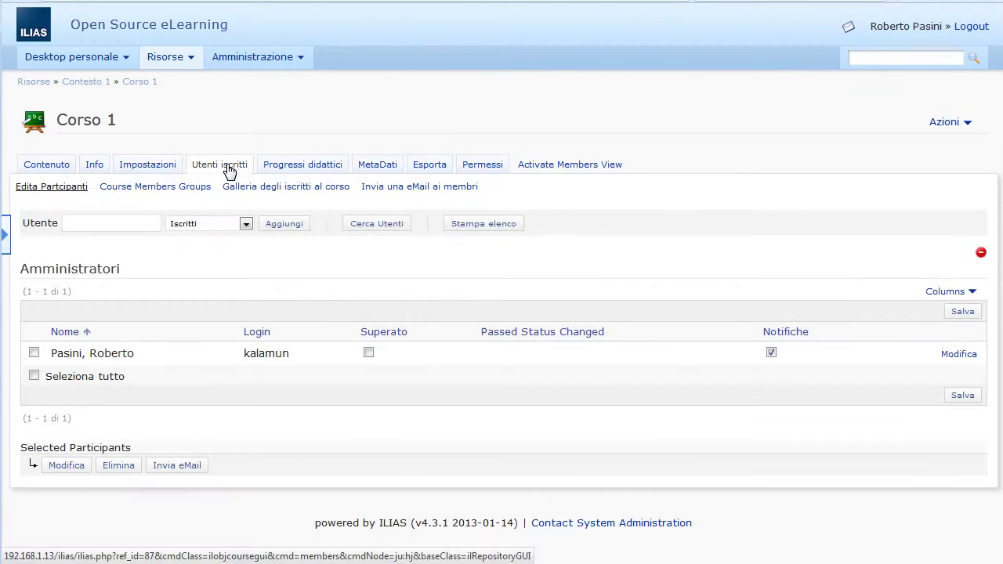
left_click(106, 223)
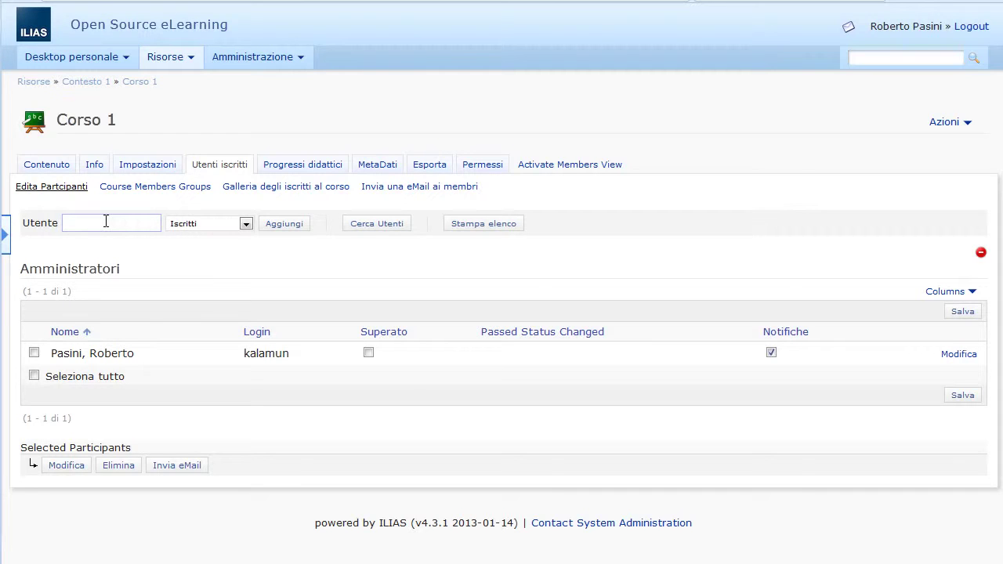
type("utente")
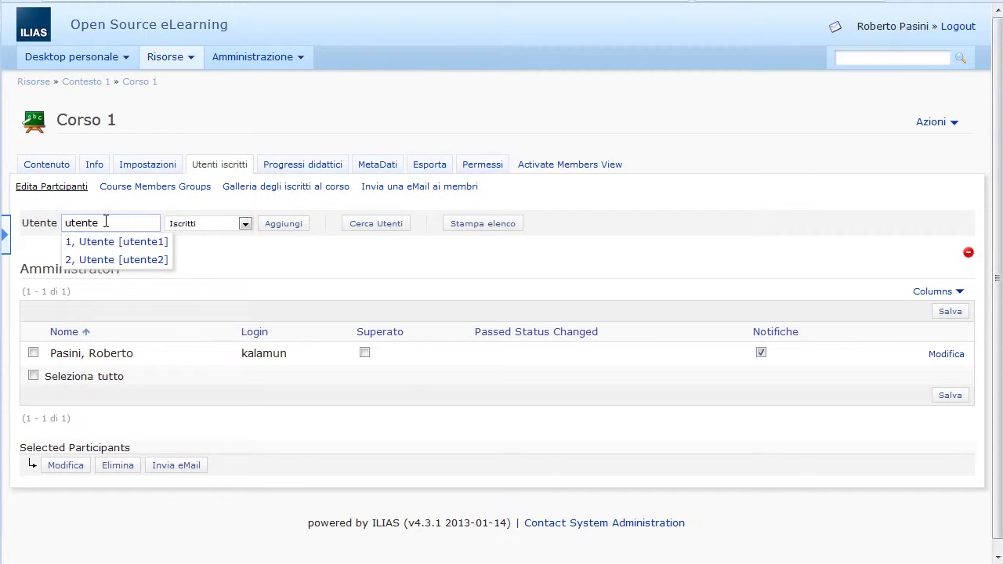
left_click(114, 243)
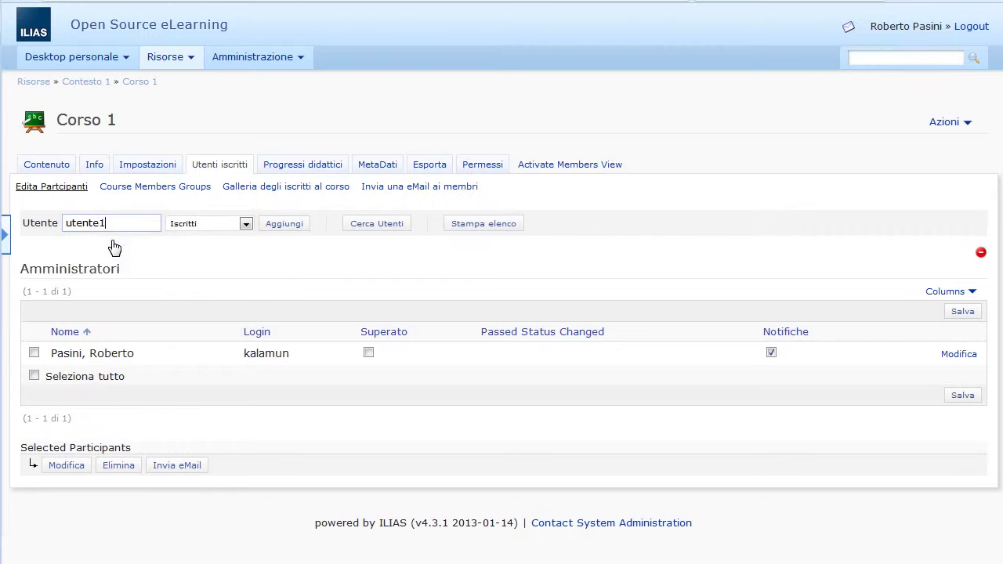
left_click(287, 224)
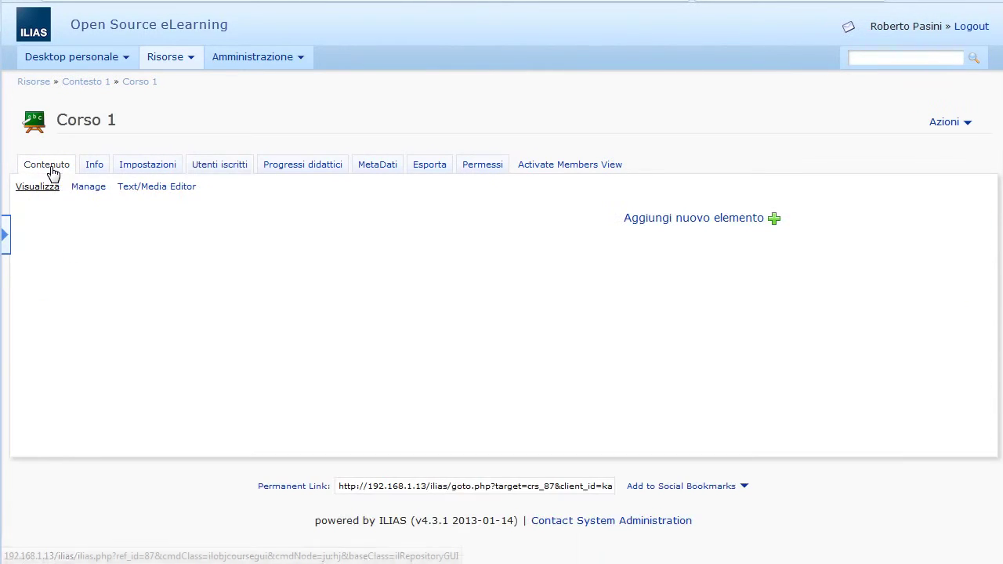
Step: Create a new ILIAS learning module titled 'Modulo 1' inside Corso 1
left_click(687, 224)
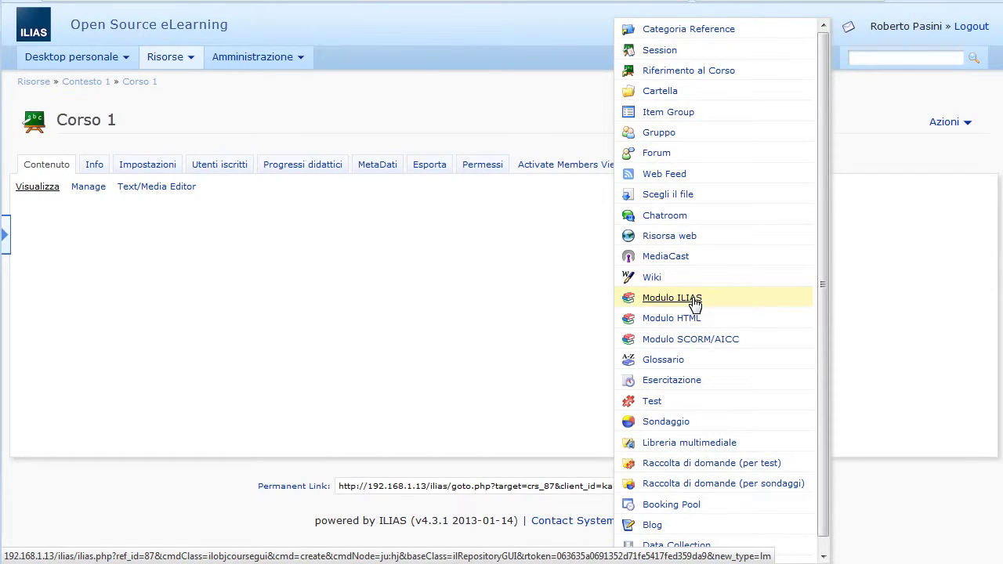
left_click(694, 303)
left_click(218, 212)
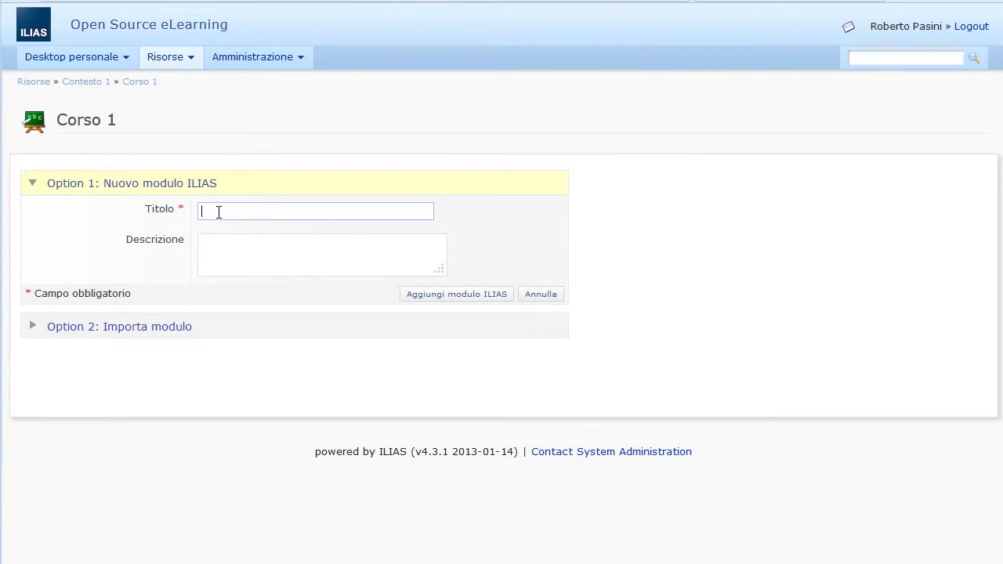
type("Modulo 1")
left_click(473, 298)
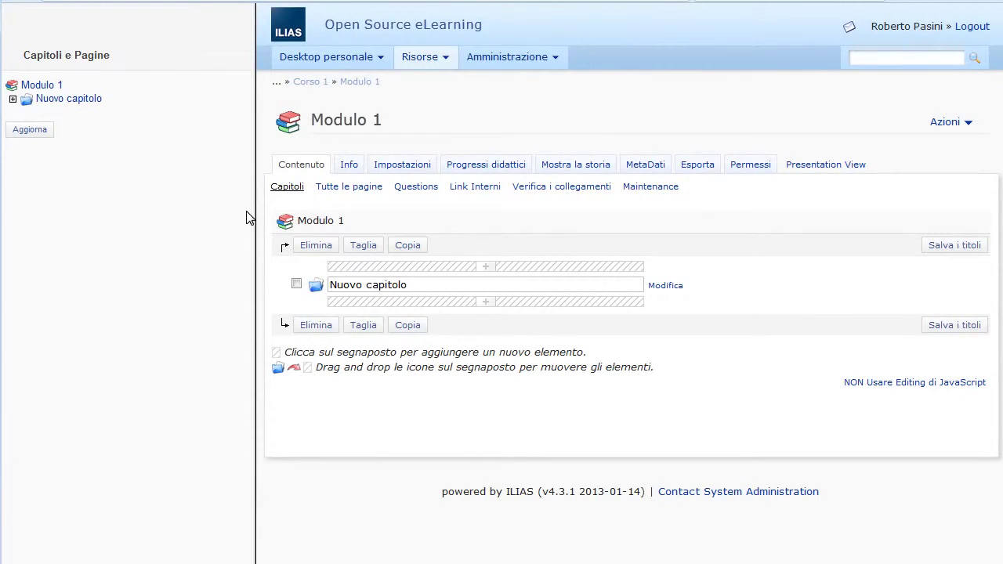
Step: Tick Online for Modulo 1 and save its general properties
left_click(401, 167)
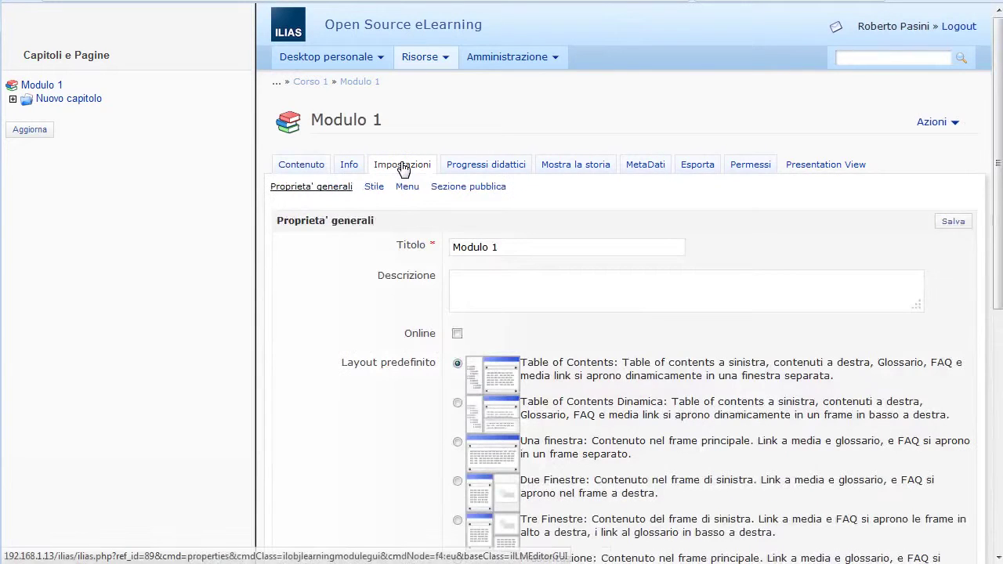
left_click(457, 333)
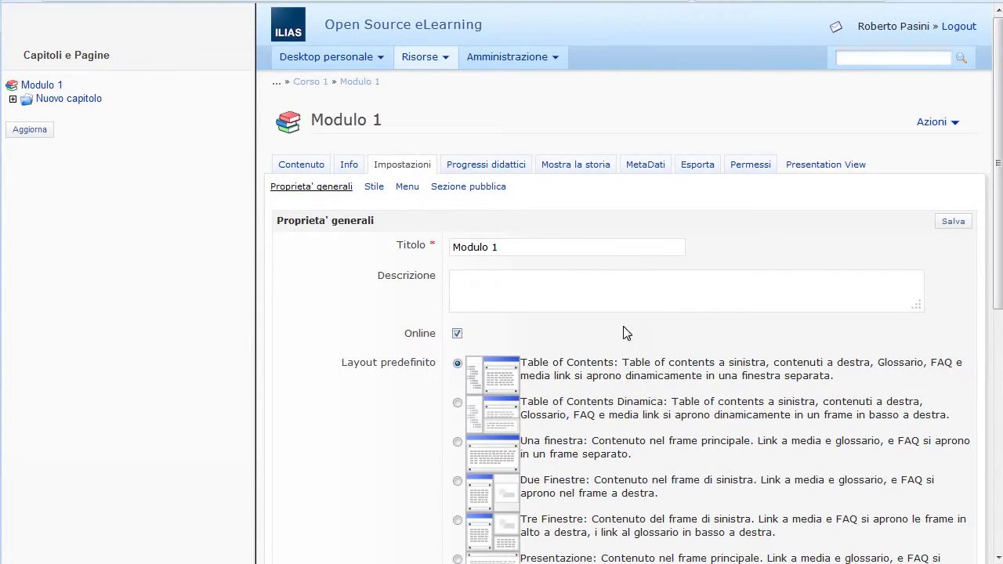
left_click(949, 224)
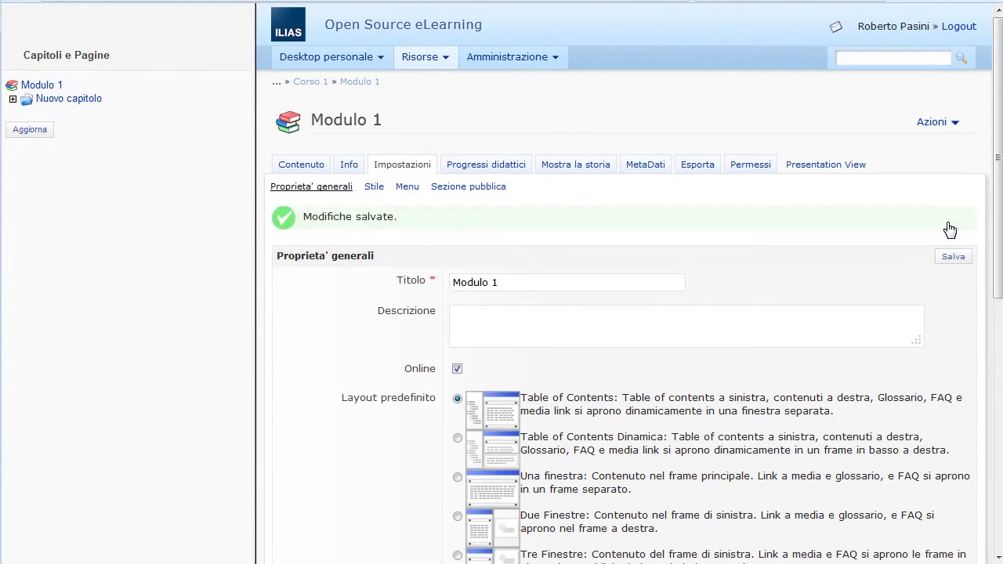
left_click(427, 59)
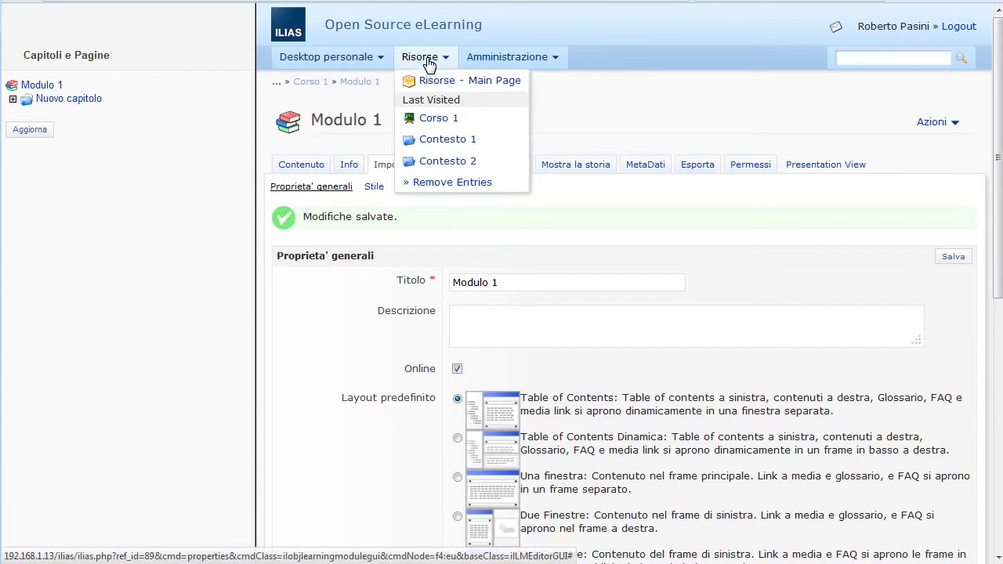
Step: Create a new course titled 'Corso 2' in the Contesto 2 category
left_click(431, 92)
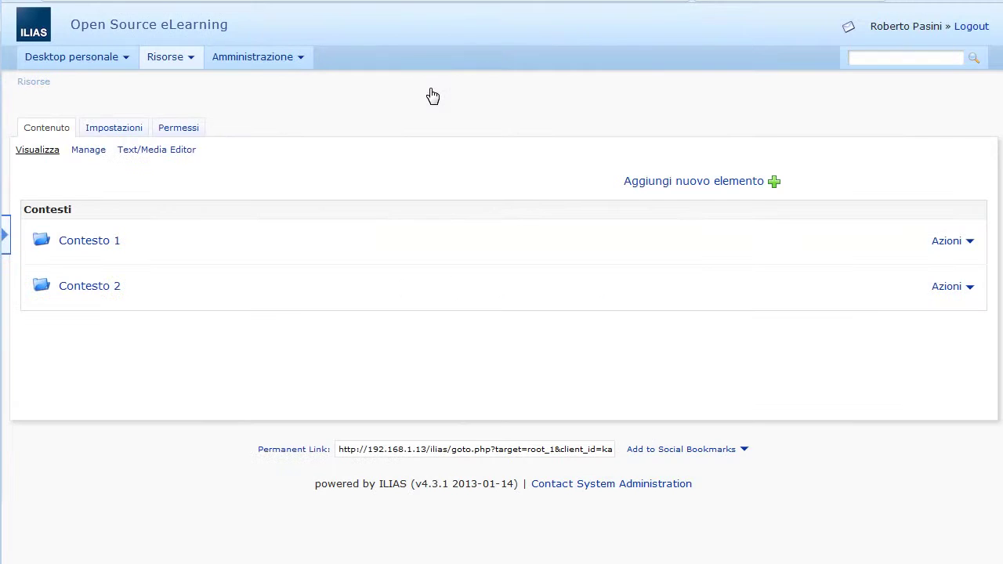
left_click(89, 286)
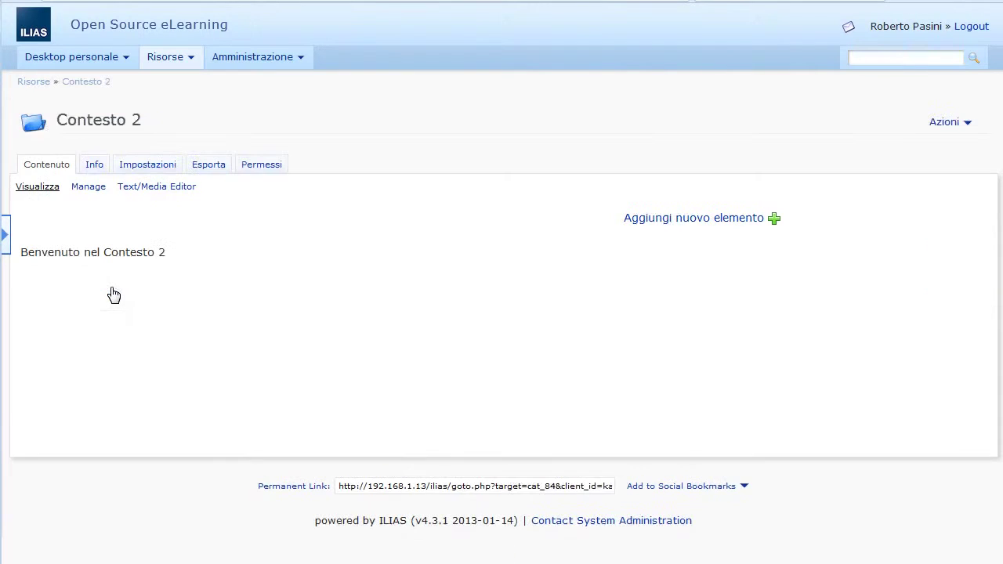
left_click(760, 222)
left_click(679, 75)
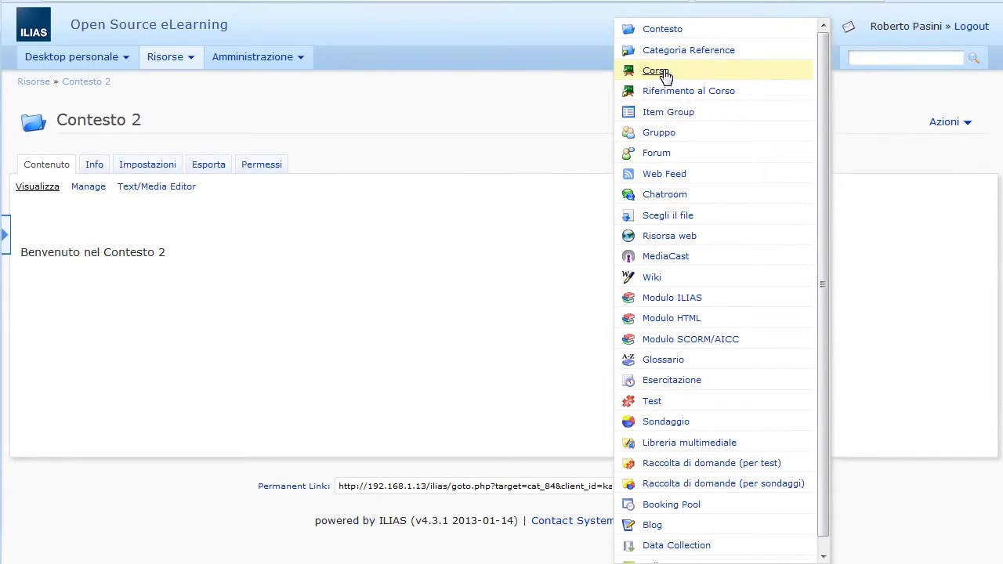
left_click(222, 211)
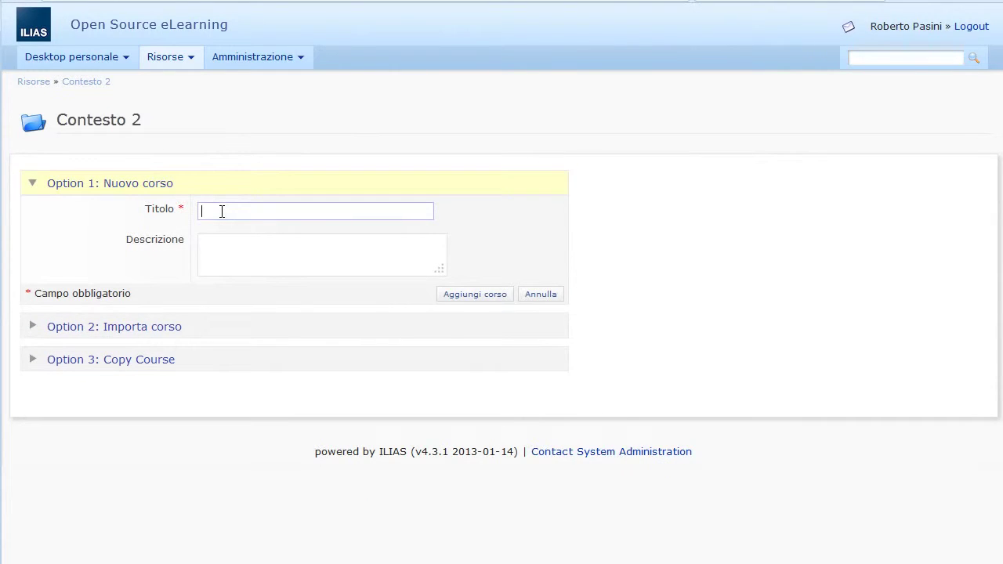
type("Corso2")
key("BackSpace")
key("BackSpace")
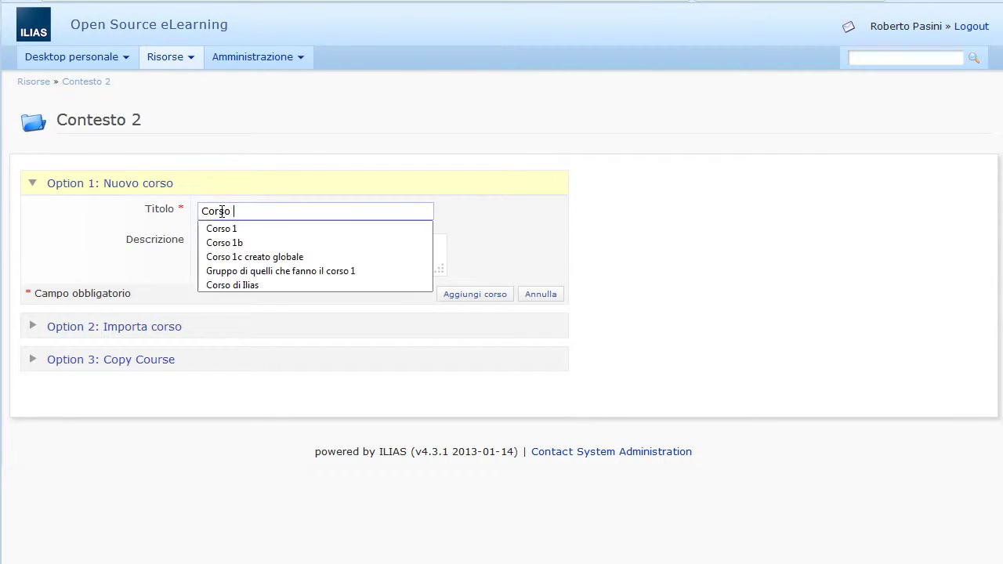
type("2")
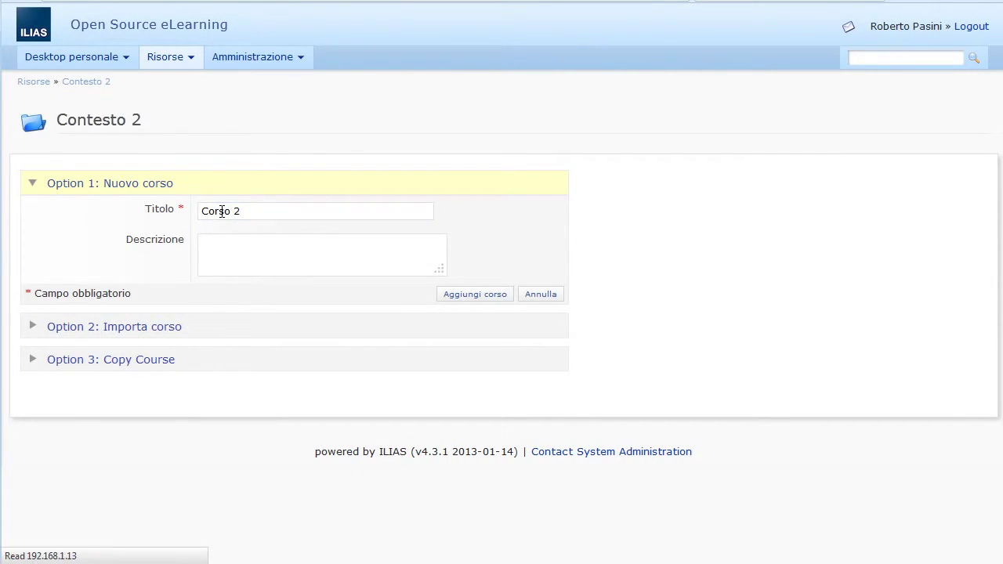
Step: Set Corso 2 online and visible without time limits, save, and open it
left_click(204, 406)
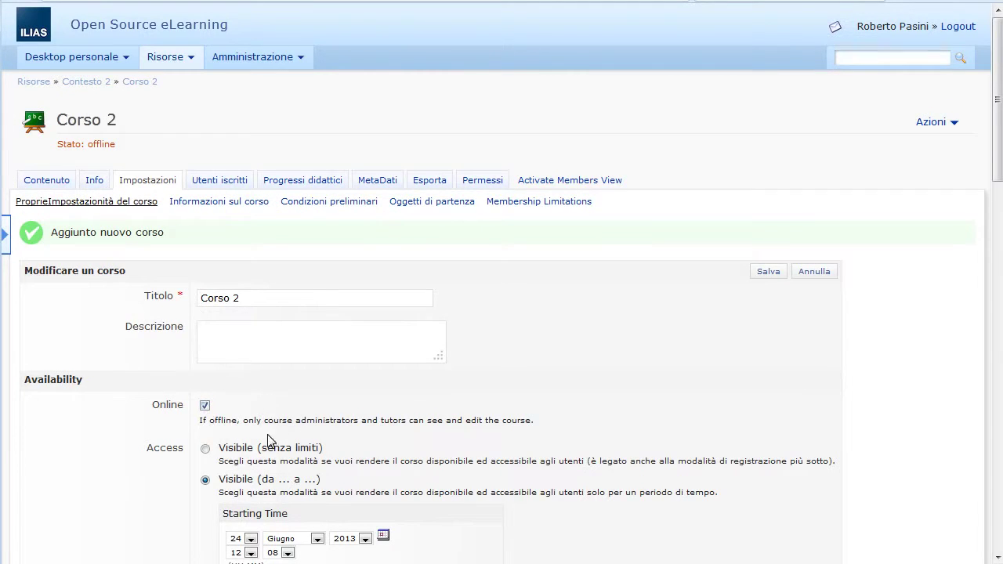
left_click(206, 448)
left_click(768, 274)
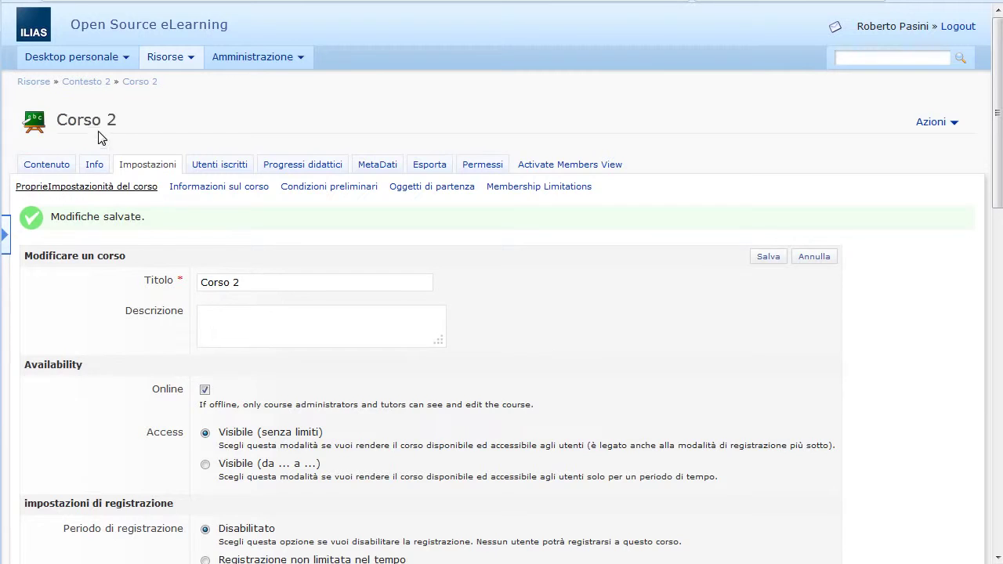
left_click(102, 86)
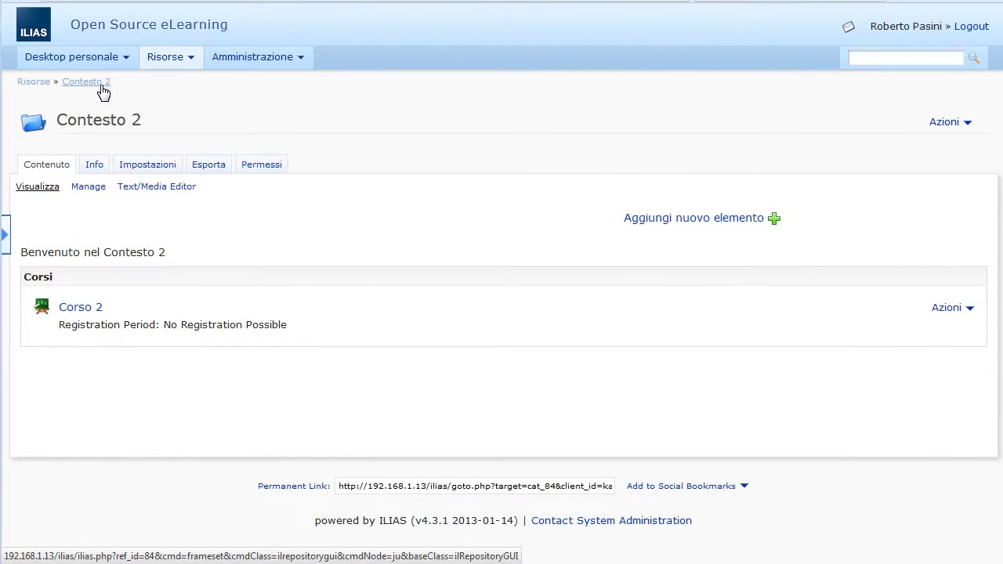
left_click(93, 310)
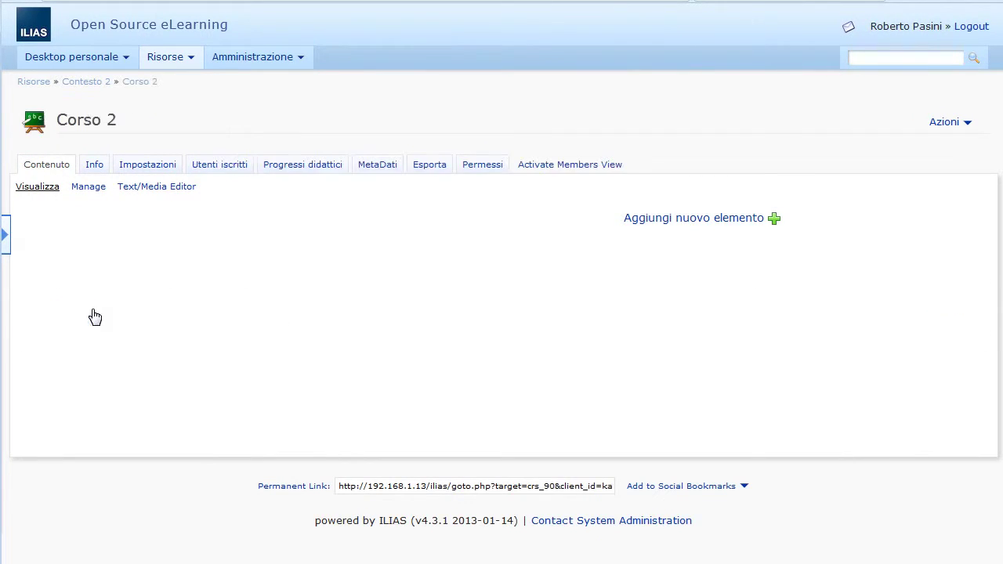
Step: Add the second test user in Utenti iscritti, then go back to Risorse
left_click(223, 167)
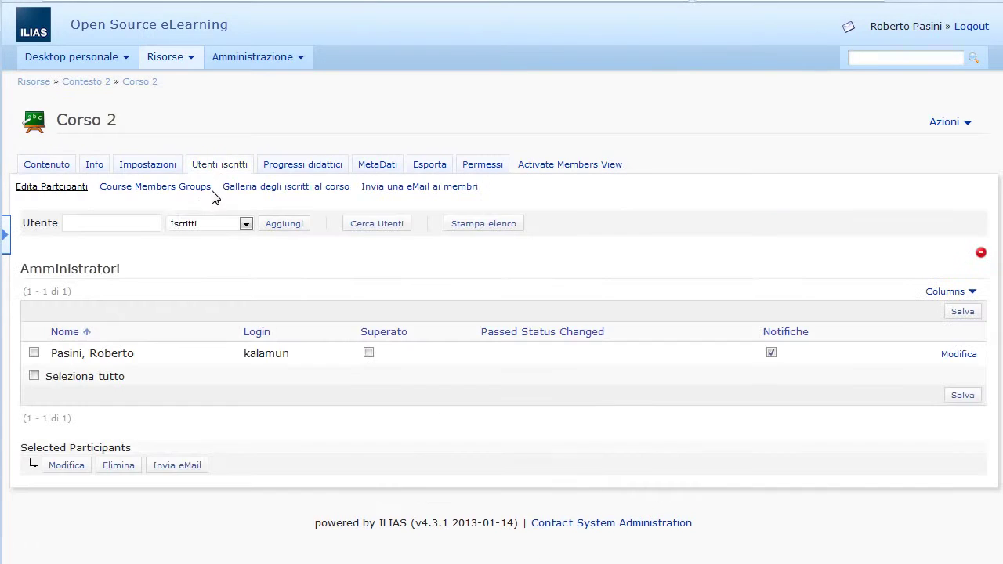
left_click(149, 226)
type("utente")
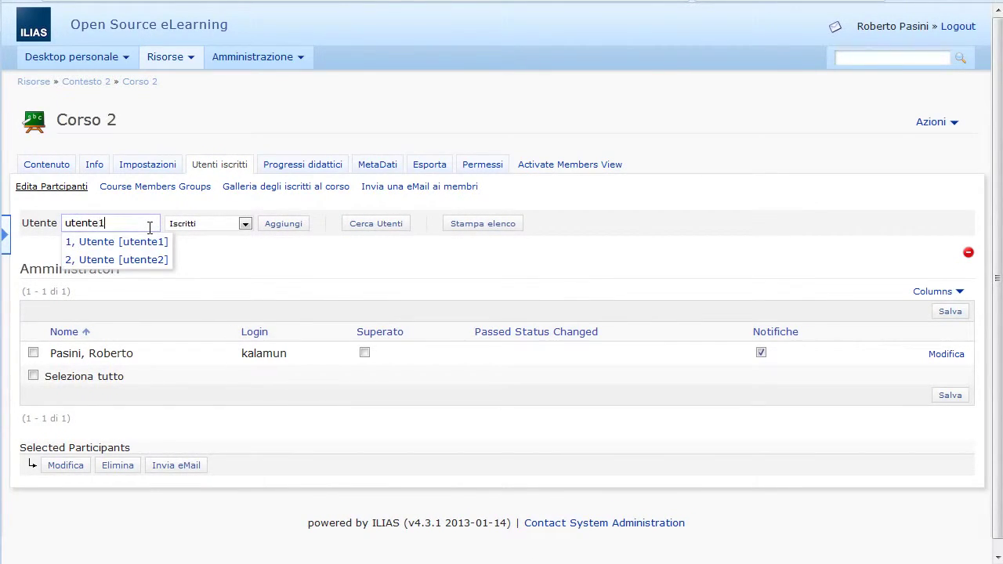
type("2")
key("Escape")
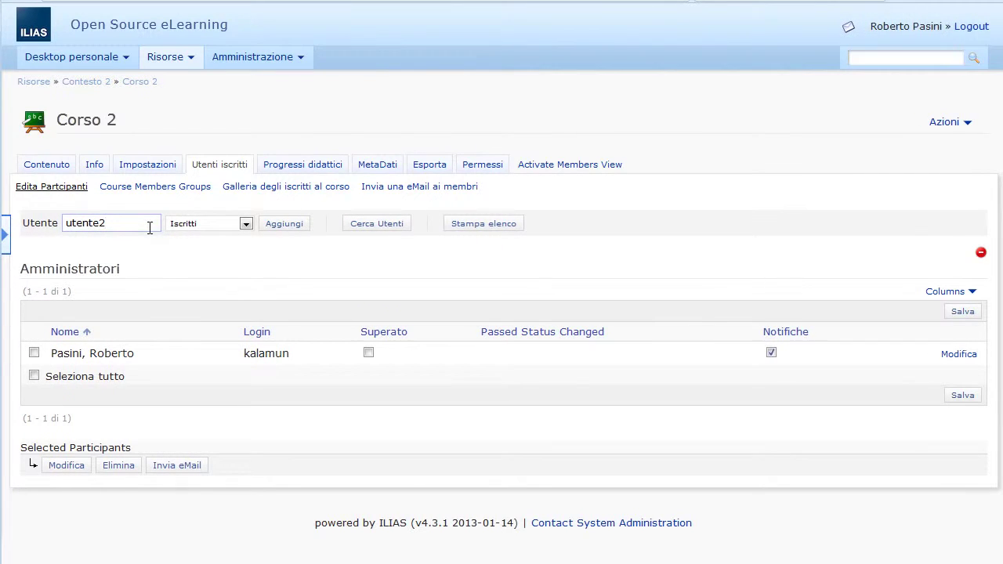
left_click(302, 227)
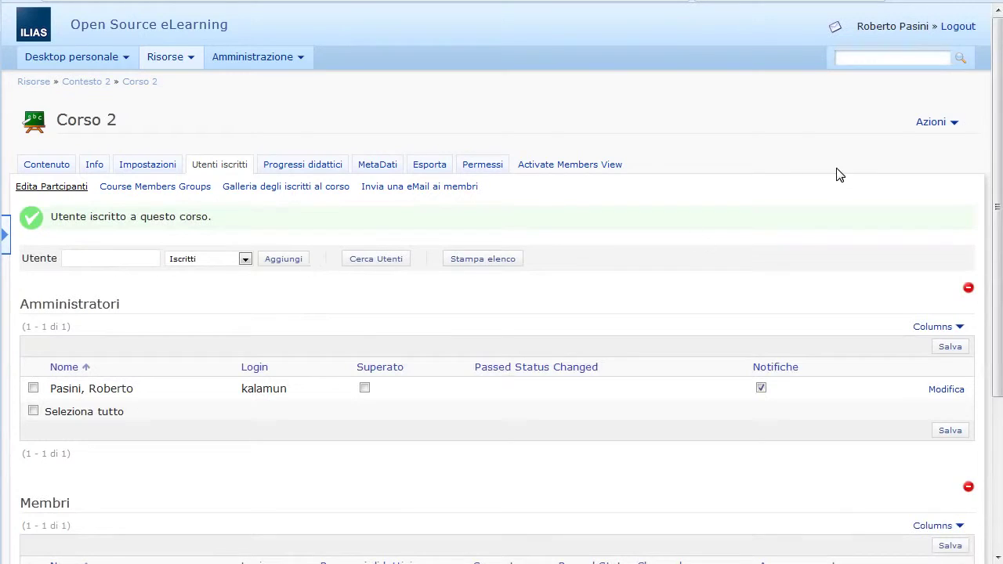
scroll(246, 457, "down", 5)
scroll(369, 405, "up", 5)
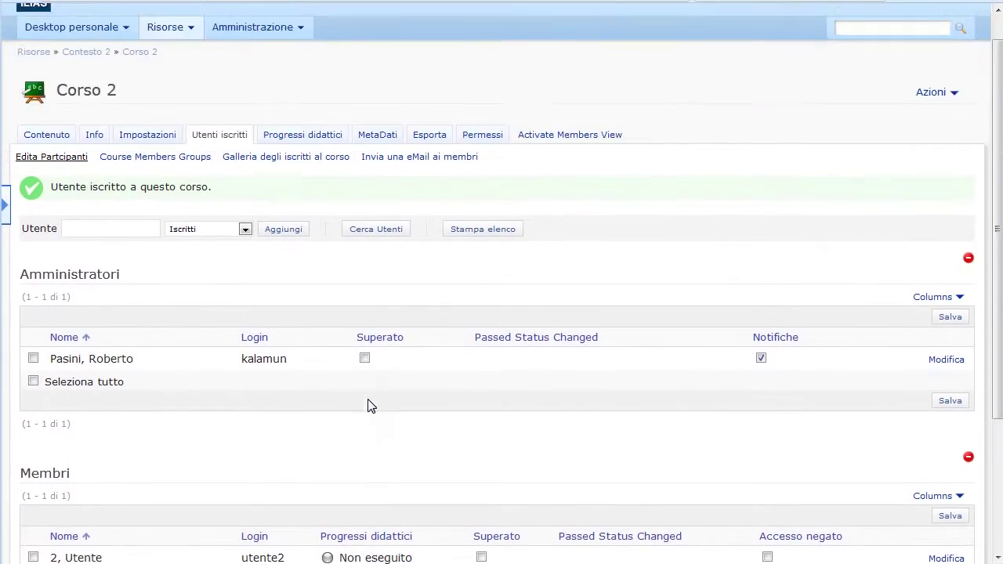
left_click(36, 82)
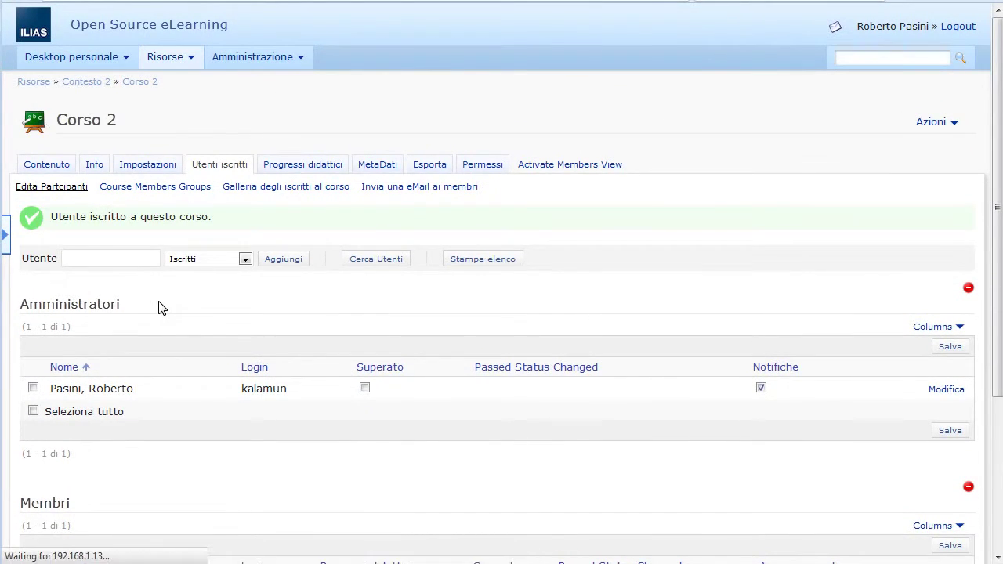
Step: Log out and log in again with the first test user's login and password
left_click(972, 27)
left_click(493, 195)
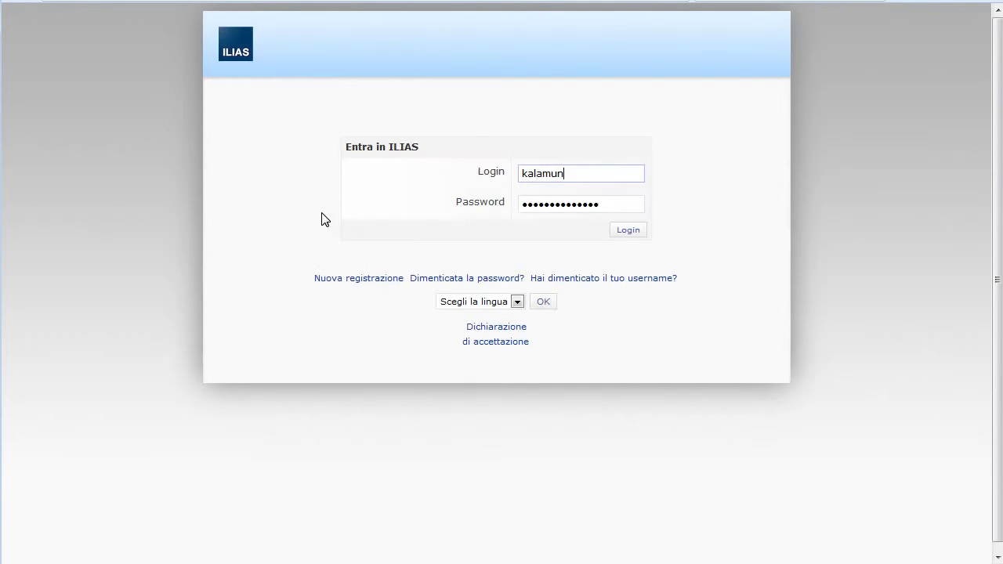
double_click(580, 174)
type("u")
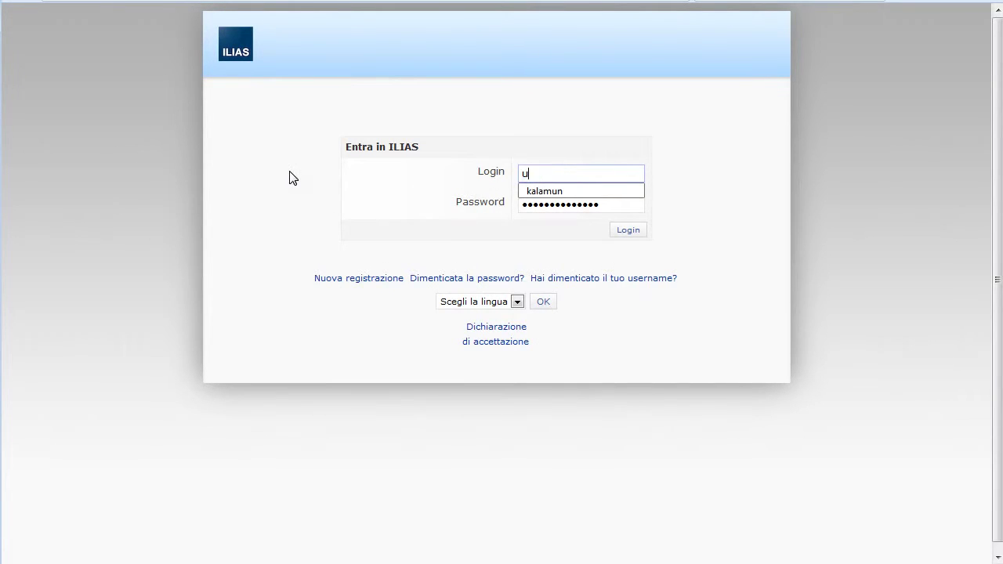
type("tnnte1")
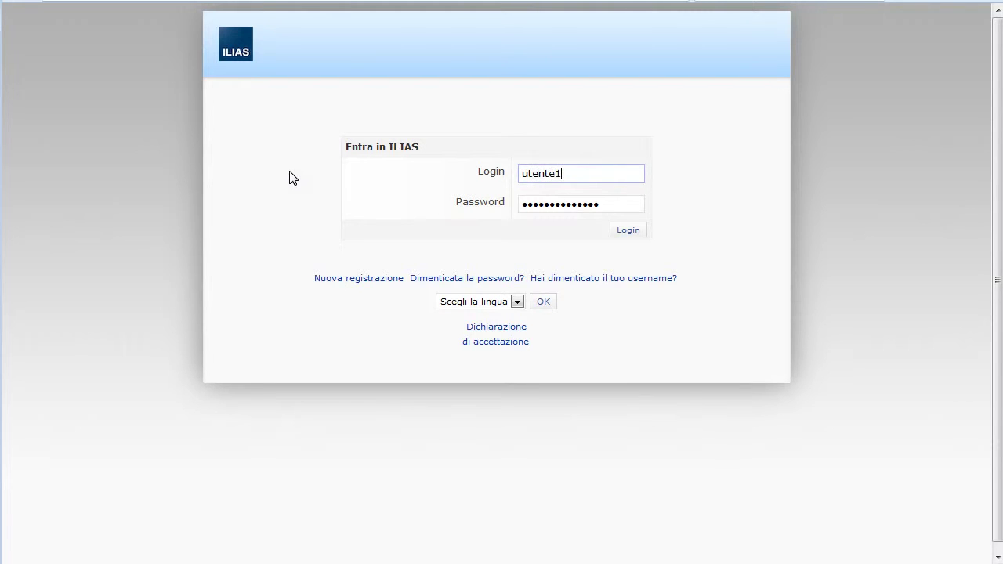
key("Tab")
type("*****")
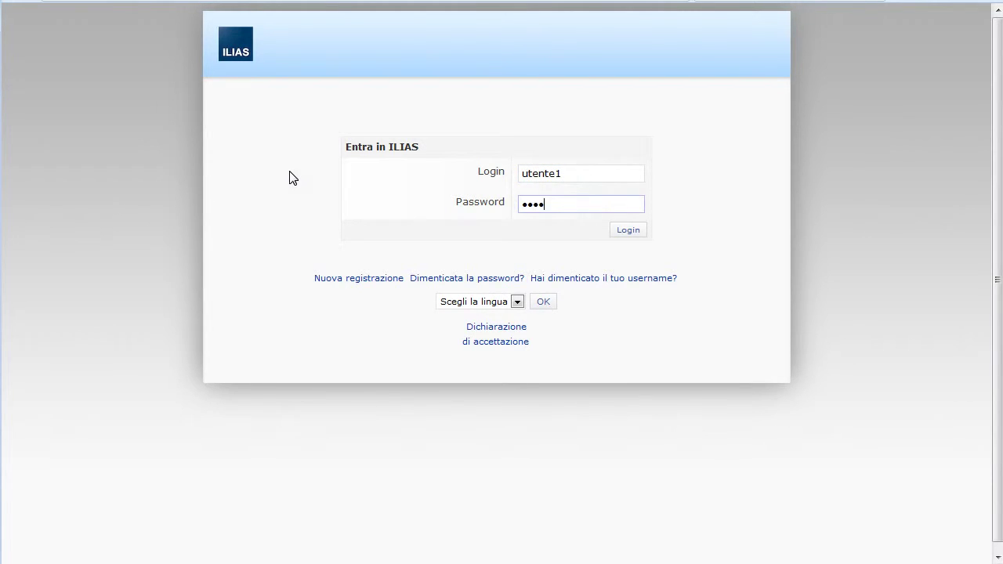
key("BackSpace")
key("BackSpace")
key("BackSpace")
key("BackSpace")
type("***")
left_click(640, 231)
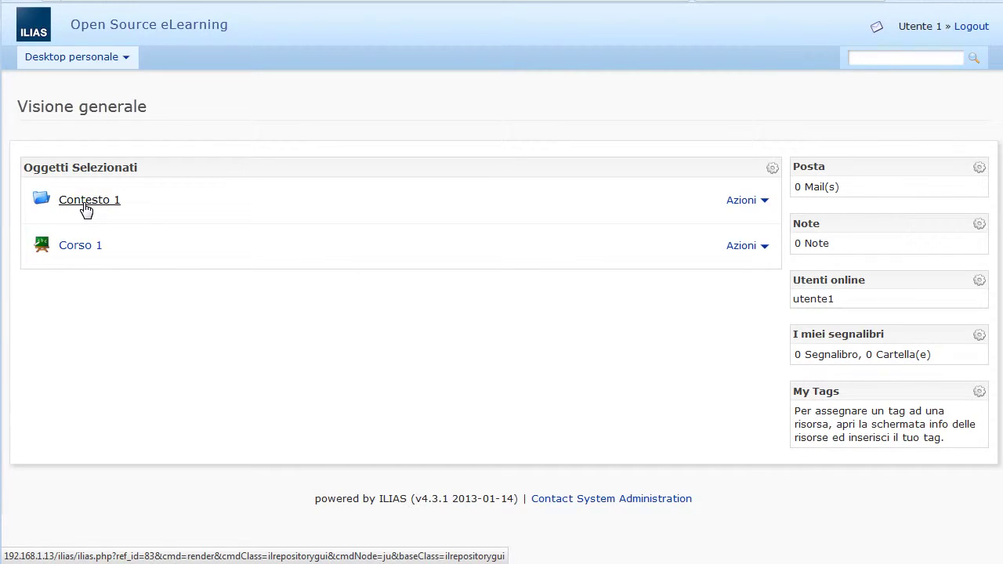
Step: Open Corso 1 and Modulo 1, then browse Contesto 1 from the personal desktop and Risorse
left_click(84, 254)
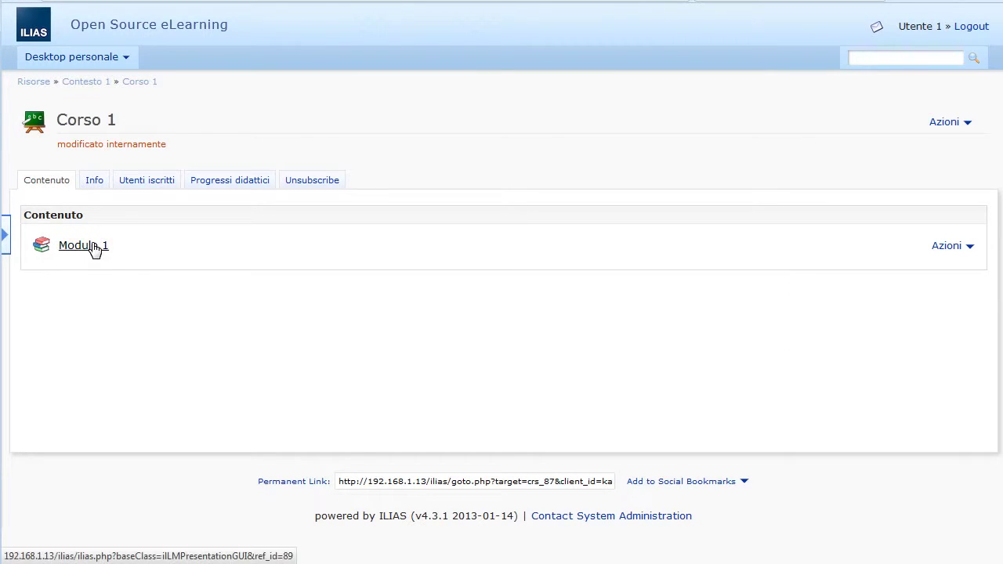
left_click(93, 247)
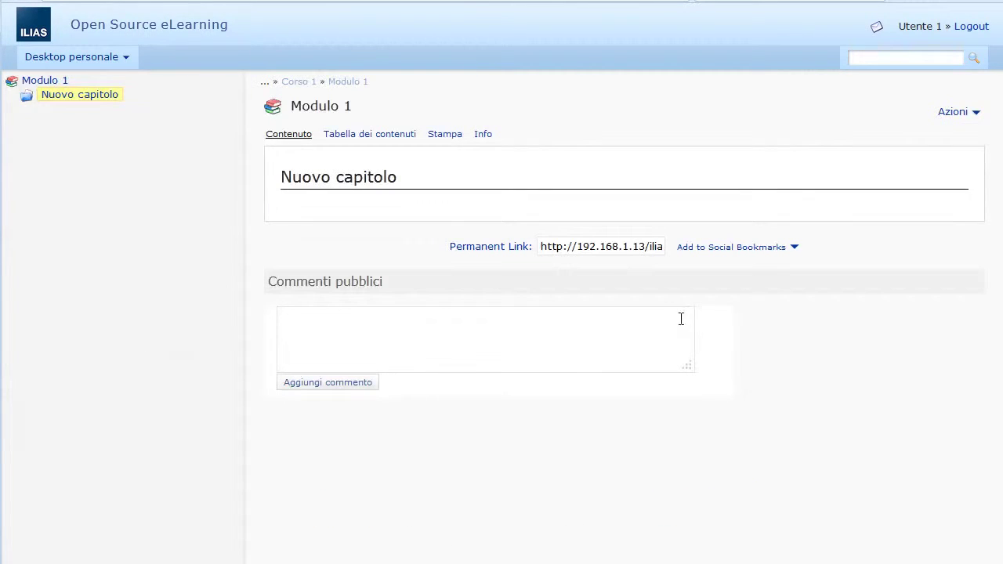
left_click(115, 69)
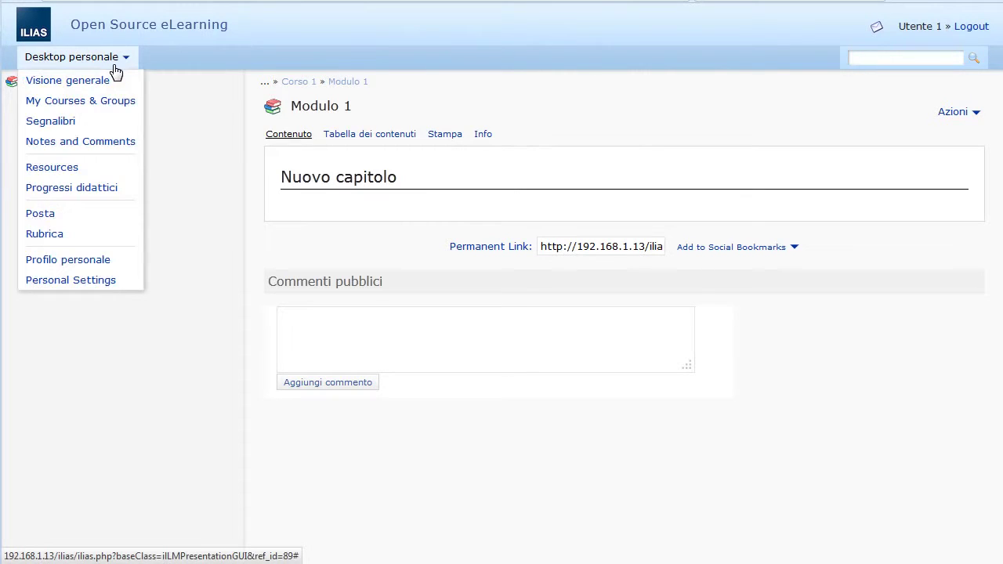
left_click(108, 83)
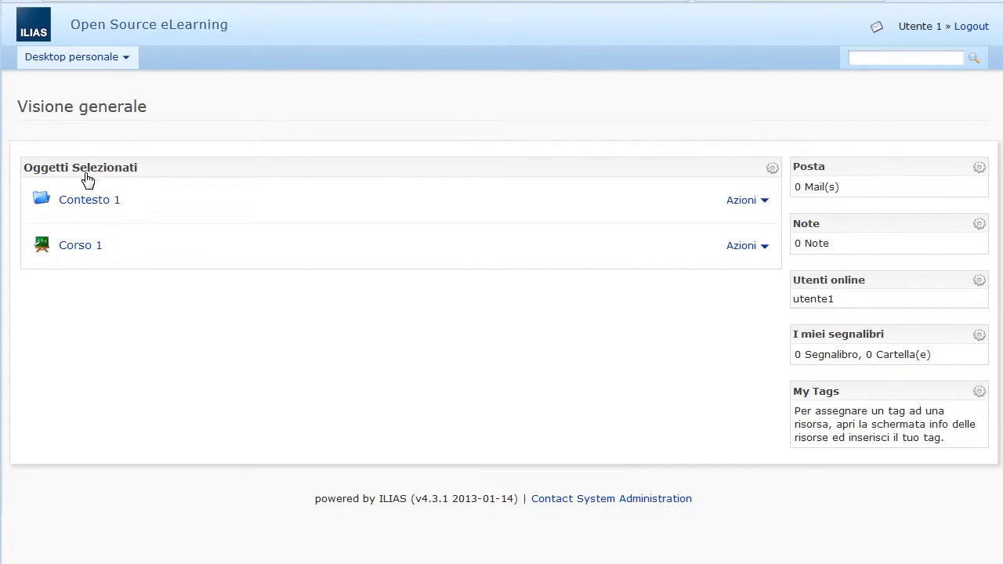
left_click(90, 201)
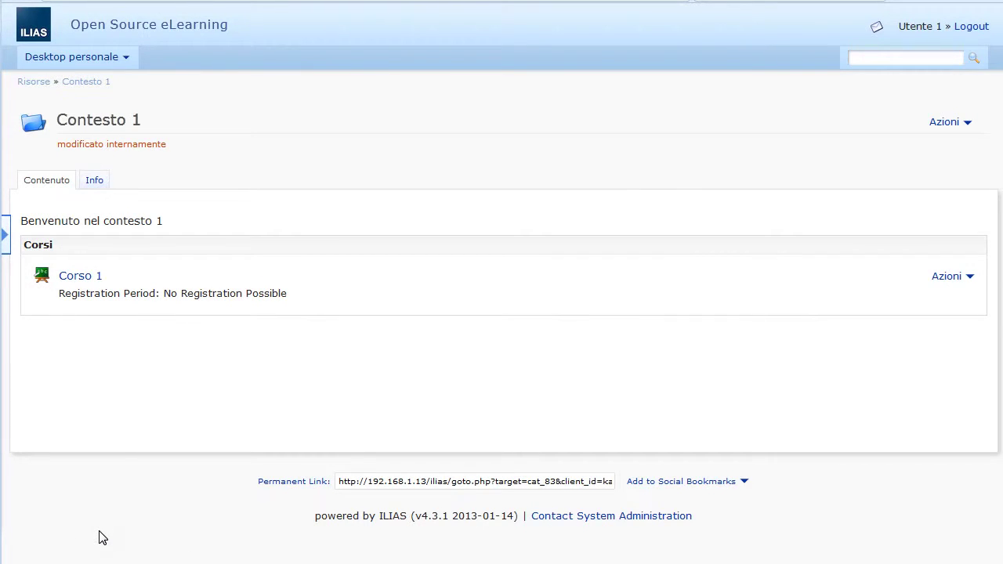
left_click(40, 89)
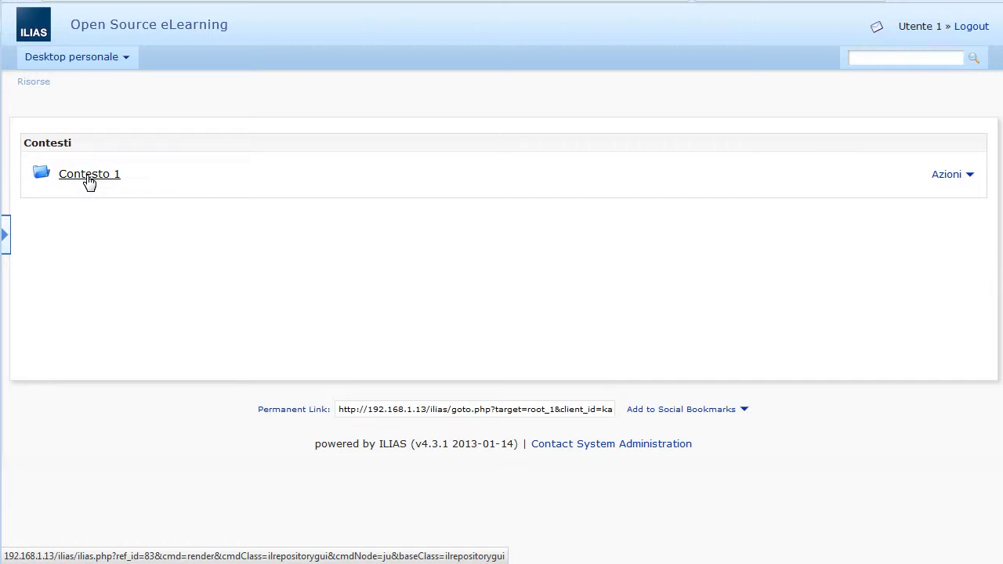
left_click(89, 175)
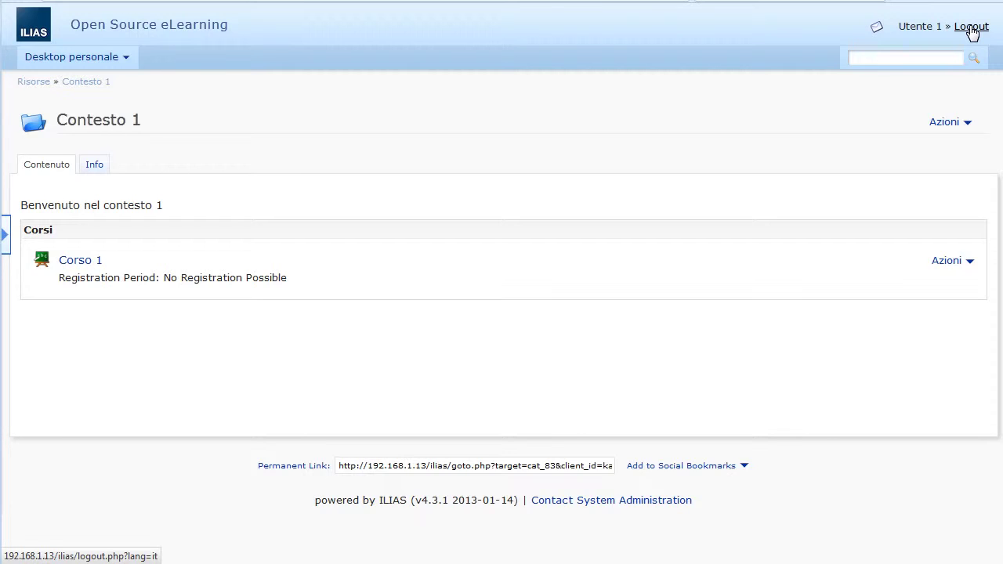
Step: Log out the test user and sign back in as administrator with the saved credentials
left_click(972, 28)
left_click(495, 203)
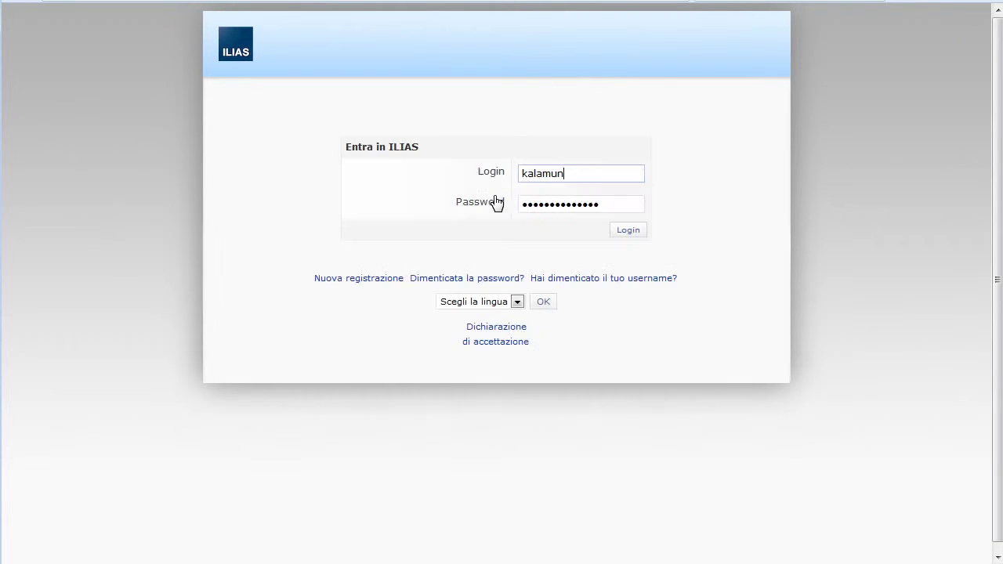
left_click(624, 230)
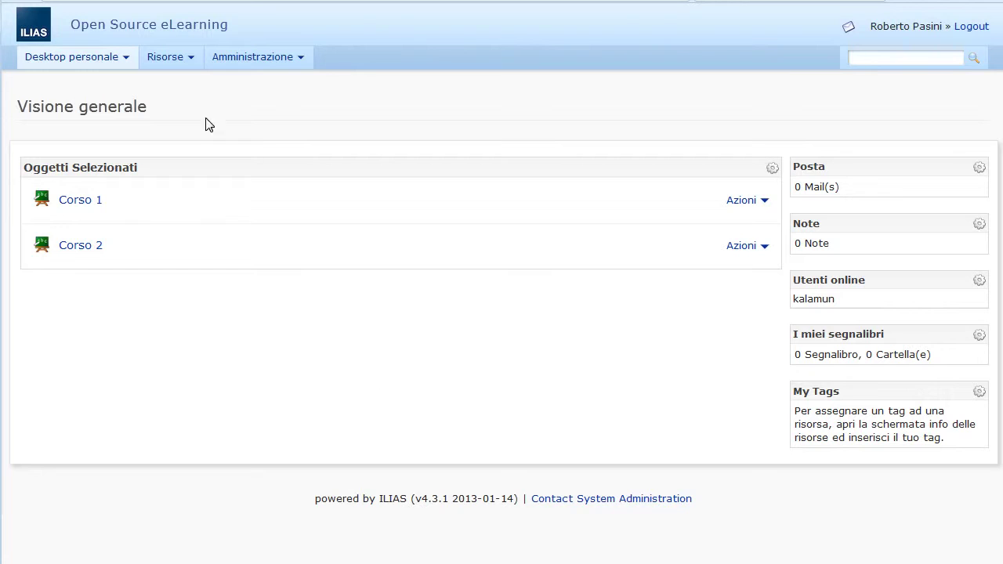
Step: Go to Risorse - Main Page and list the item types that can be added
left_click(166, 61)
left_click(179, 83)
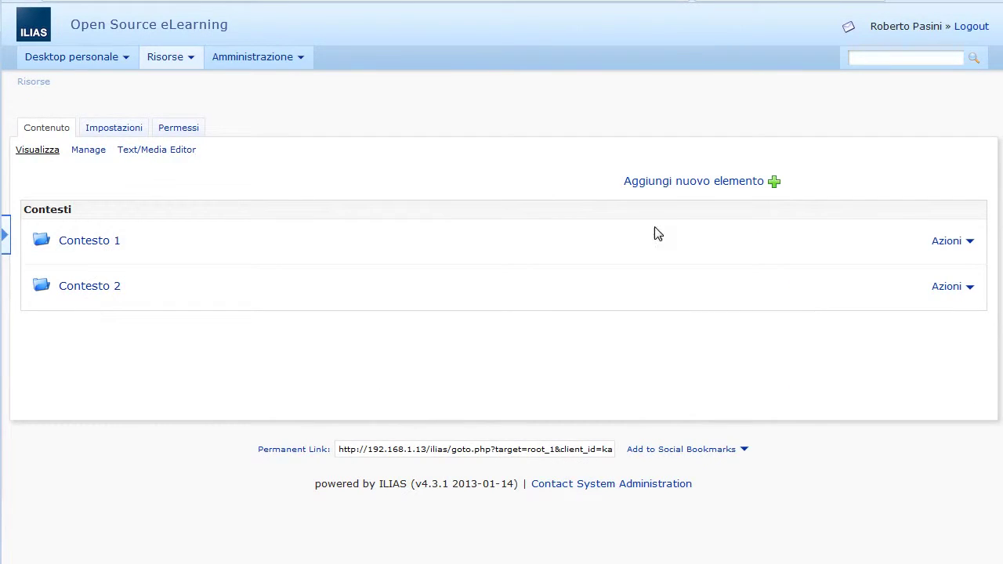
left_click(679, 181)
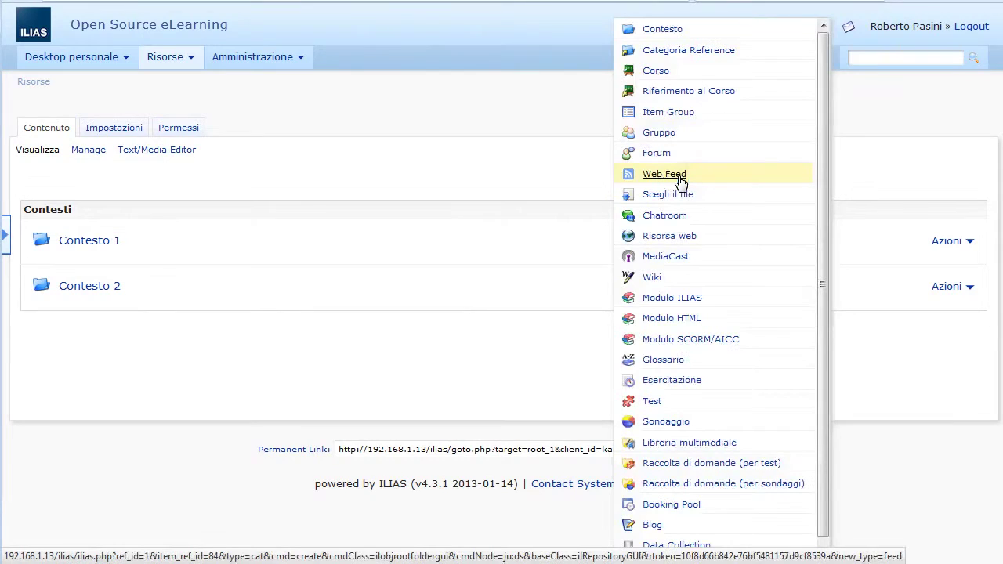
Step: Add a Contesto titled 'Contesto amministratori' and go to its Permessi tab
left_click(648, 37)
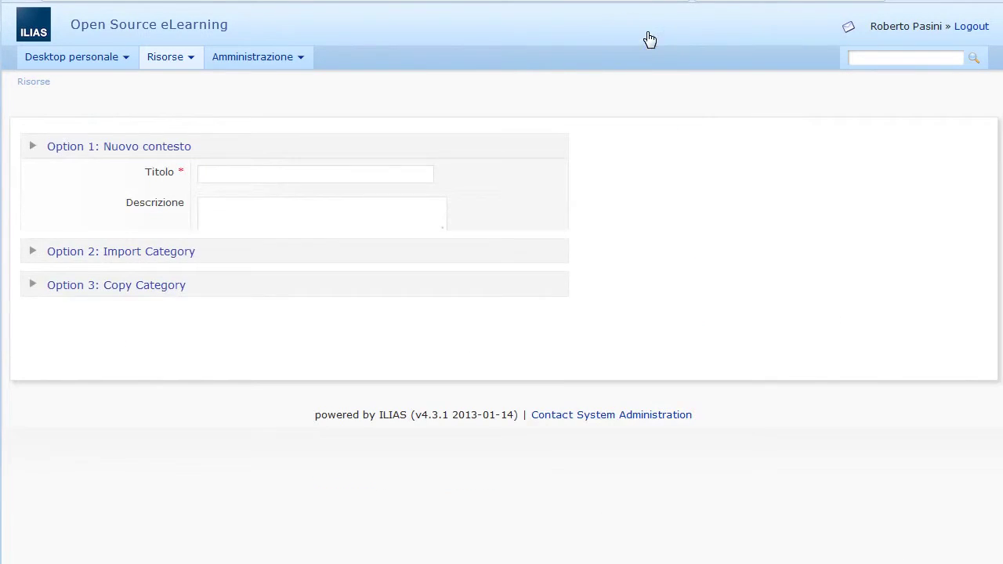
left_click(281, 171)
type("Contesto")
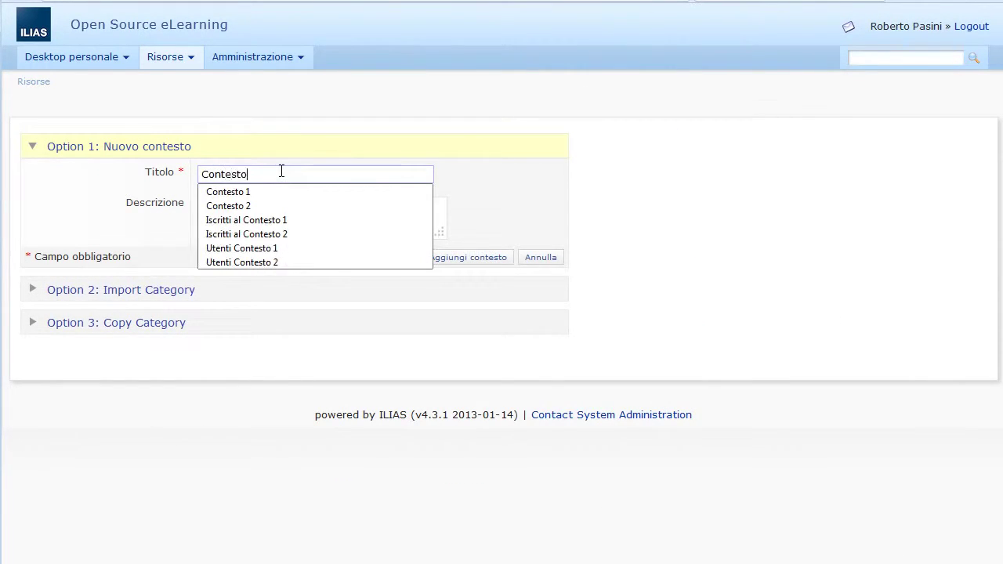
type(" amministratori")
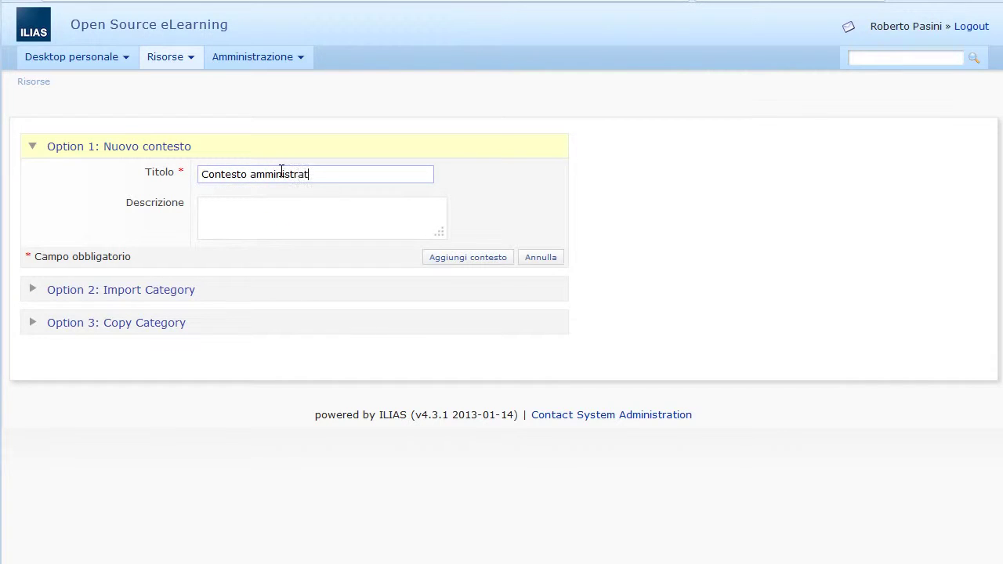
left_click(452, 259)
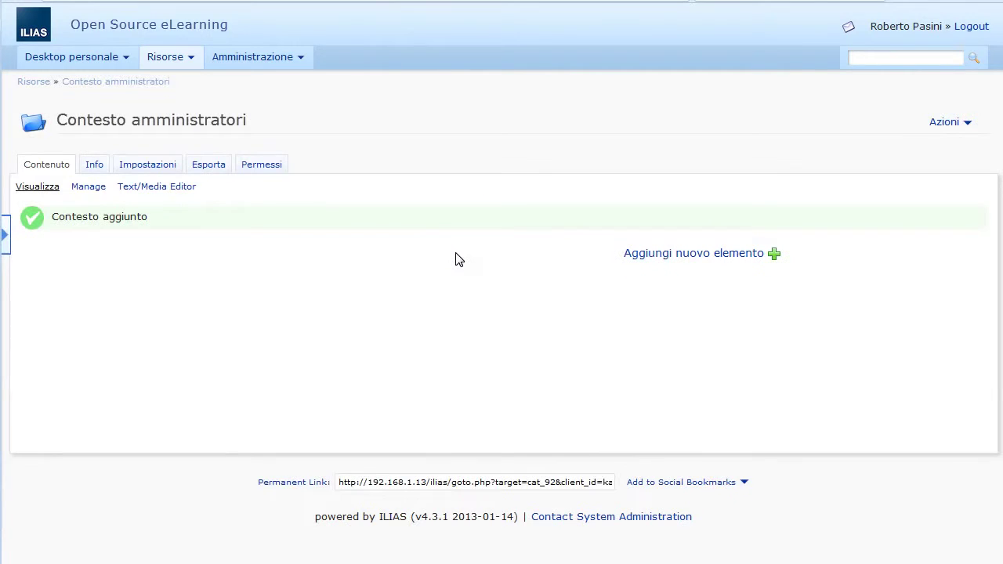
left_click(273, 168)
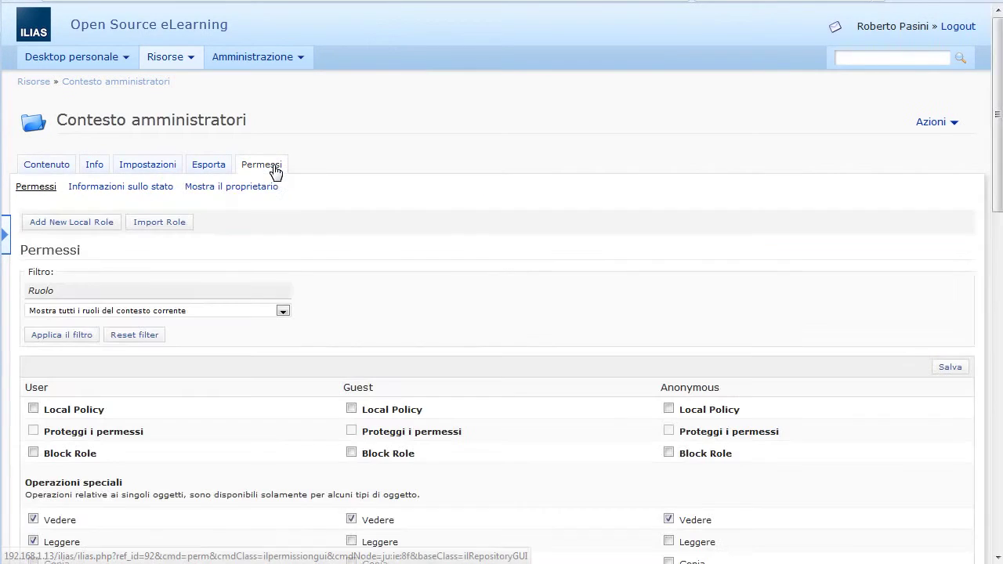
Step: Untick Vedere and Leggere for User and Vedere for Guest and Anonymous, then save
left_click(67, 521)
scroll(69, 520, "down", 2)
left_click(33, 453)
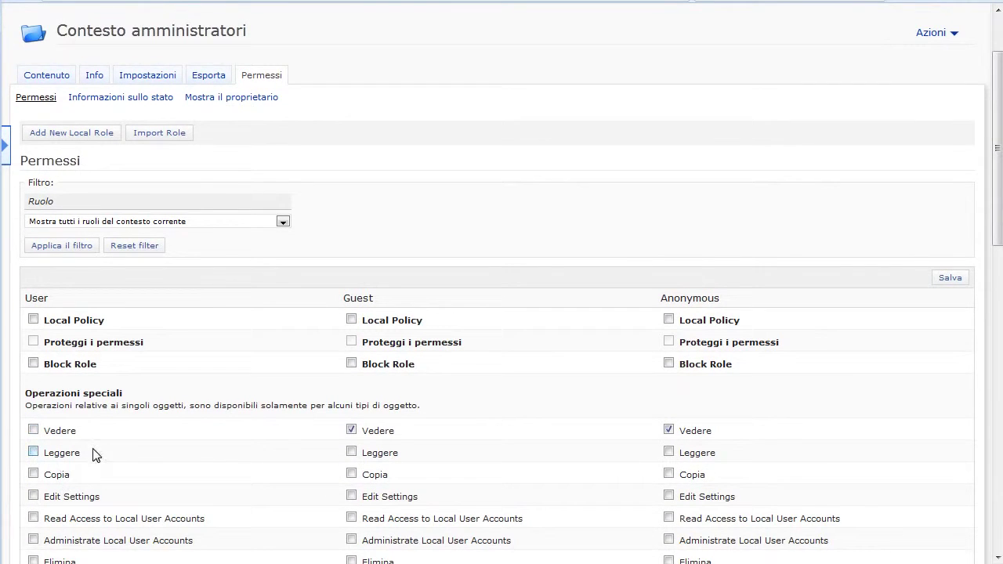
left_click(364, 434)
left_click(693, 432)
left_click(950, 280)
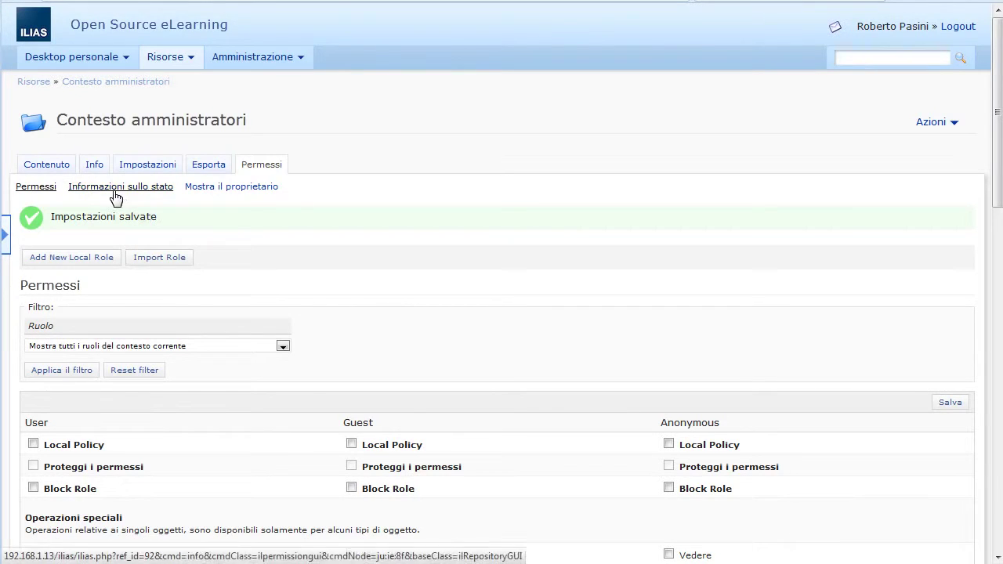
left_click(58, 164)
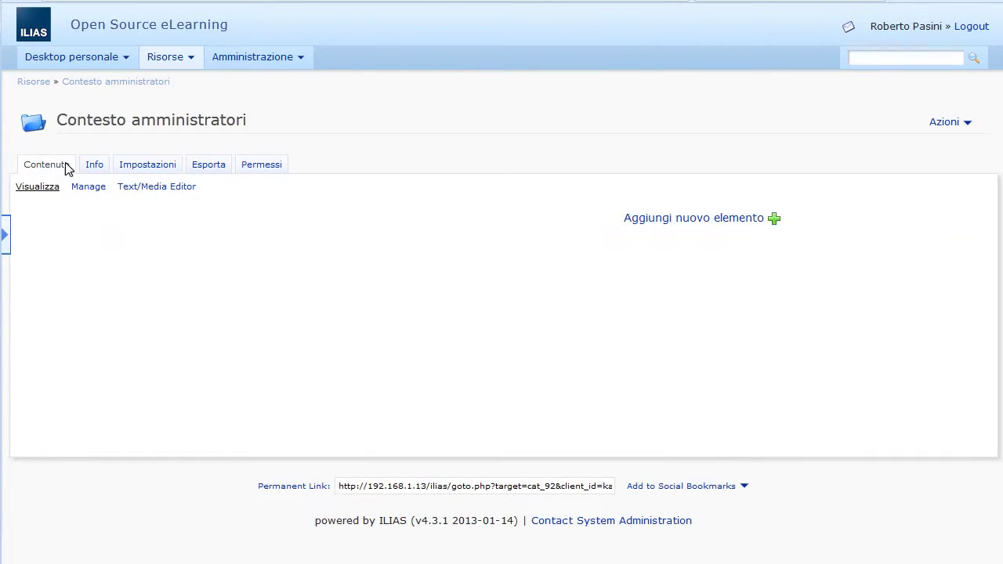
Step: Add the ILIAS learning module 'Modulo sorgente 1' and return to Contesto amministratori
left_click(710, 219)
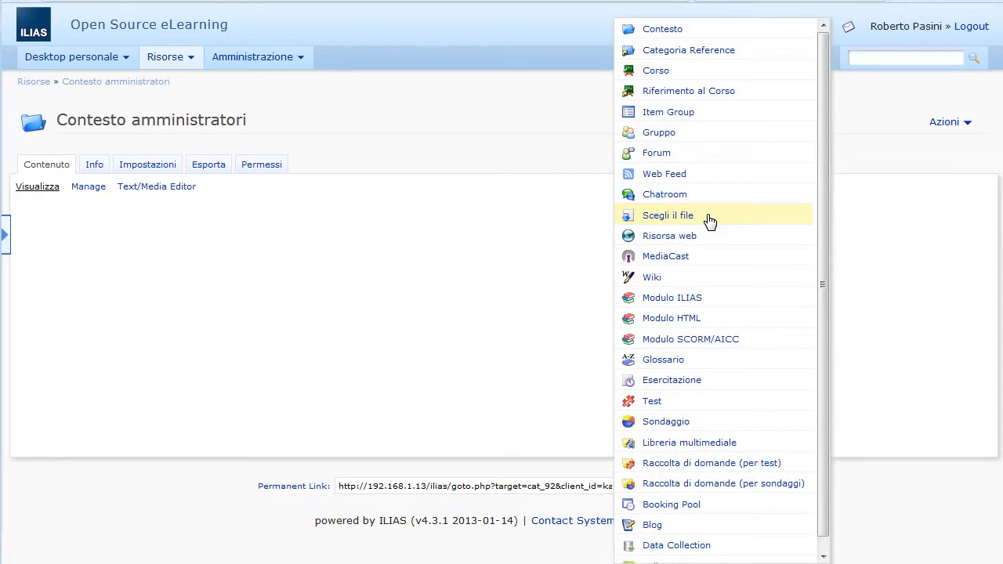
left_click(686, 302)
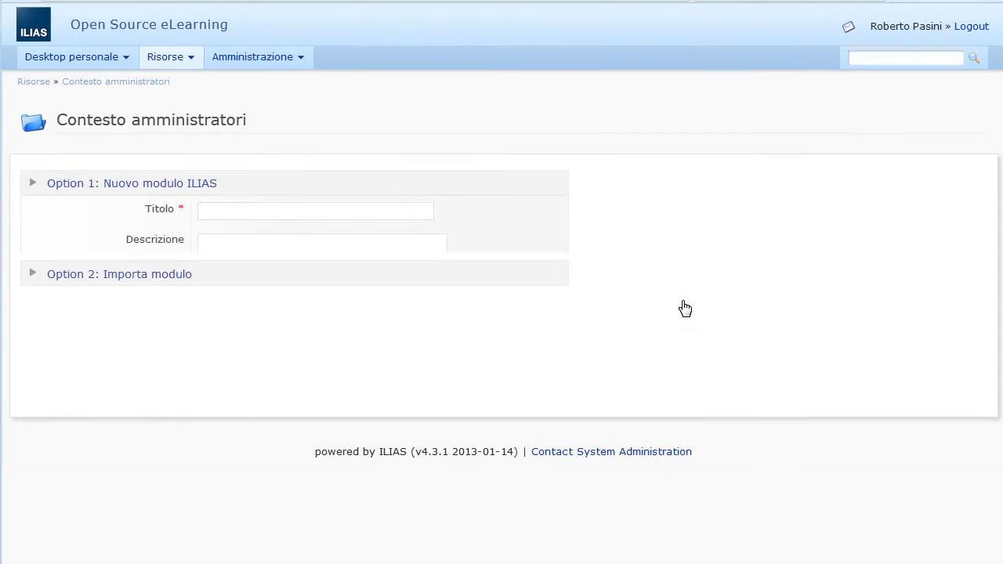
left_click(213, 211)
type("Mo")
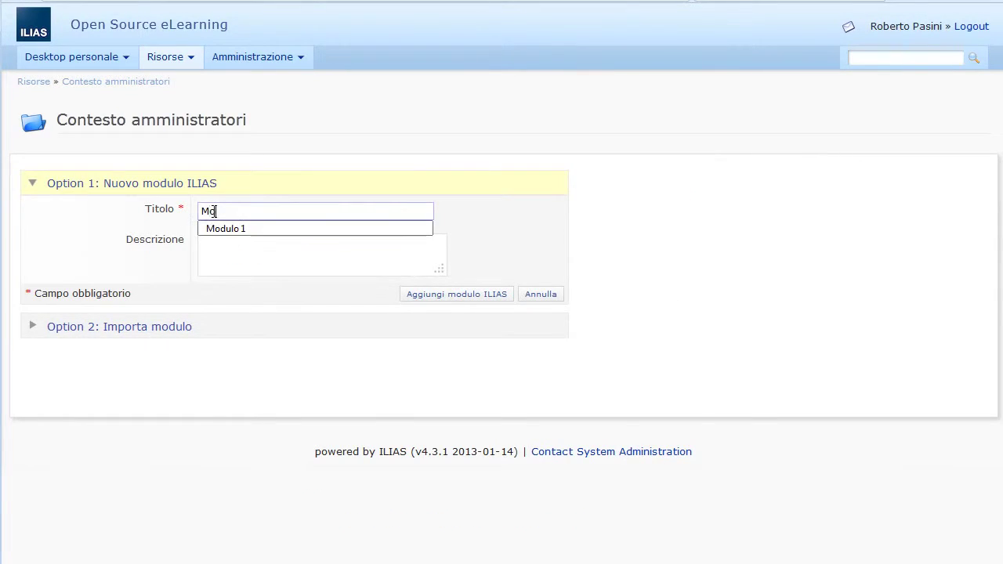
type("dulo sorgente 1")
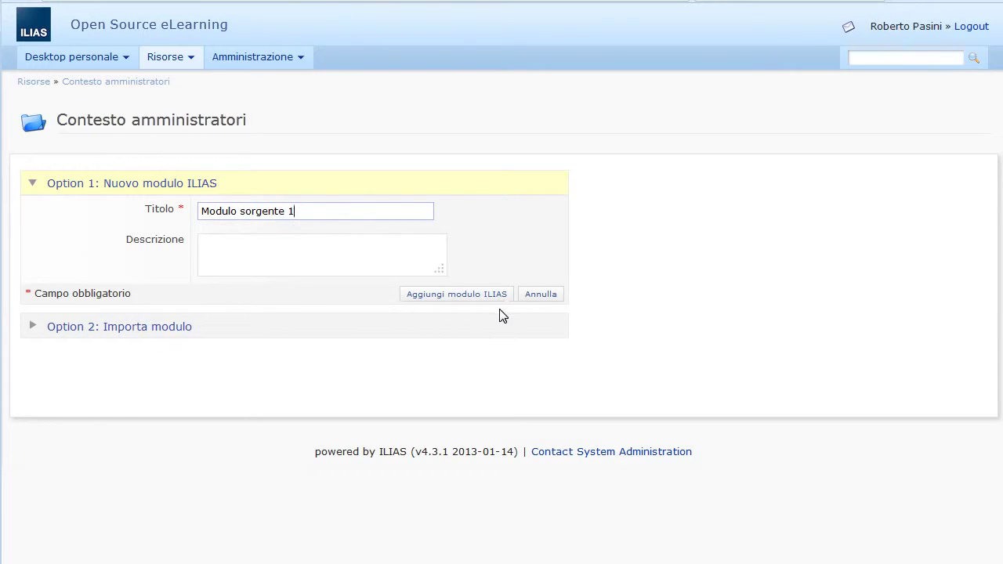
left_click(482, 296)
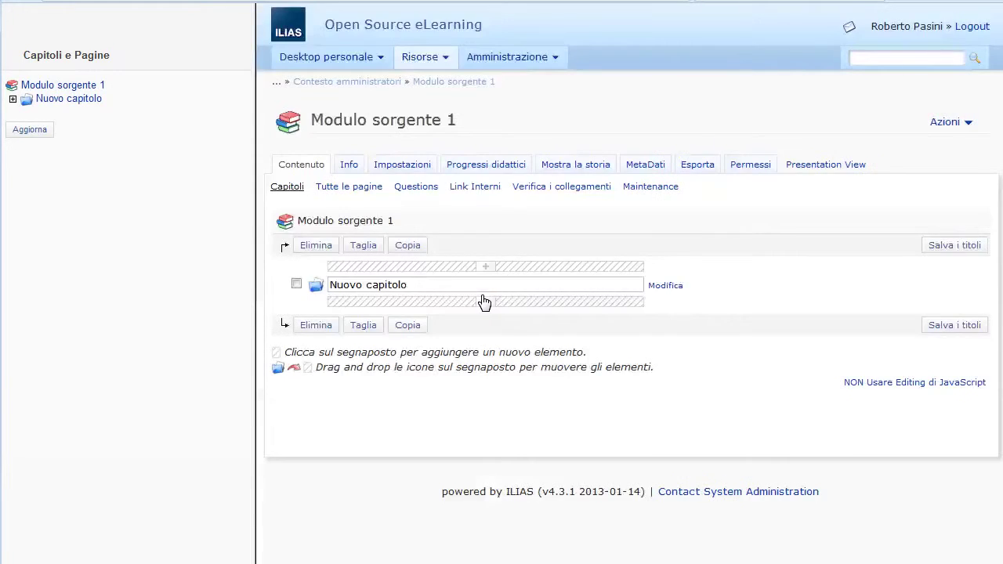
left_click(347, 83)
left_click(748, 223)
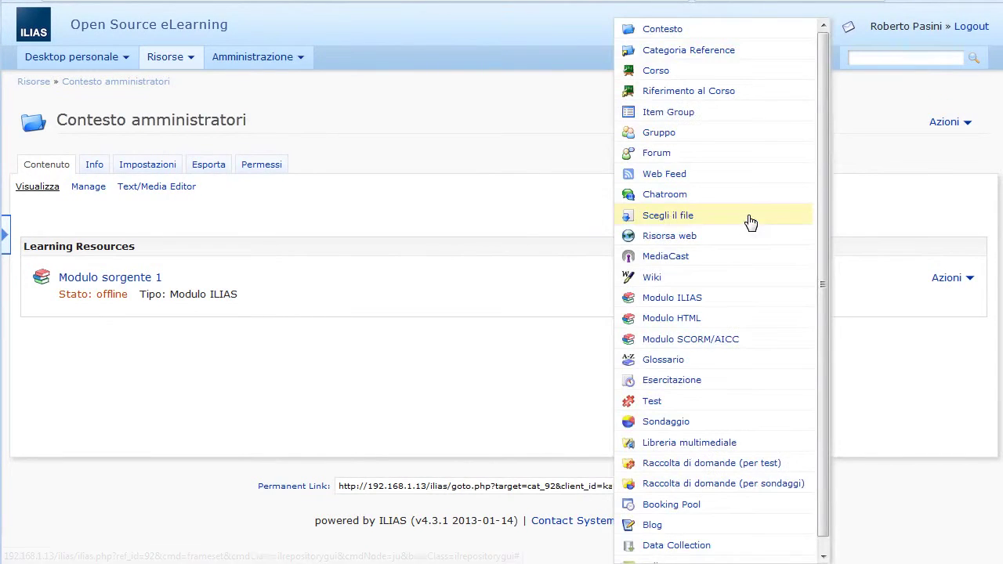
Step: Create the ILIAS learning module 'Modulo sorgente 2' and return to the category
left_click(678, 304)
left_click(217, 205)
type("M")
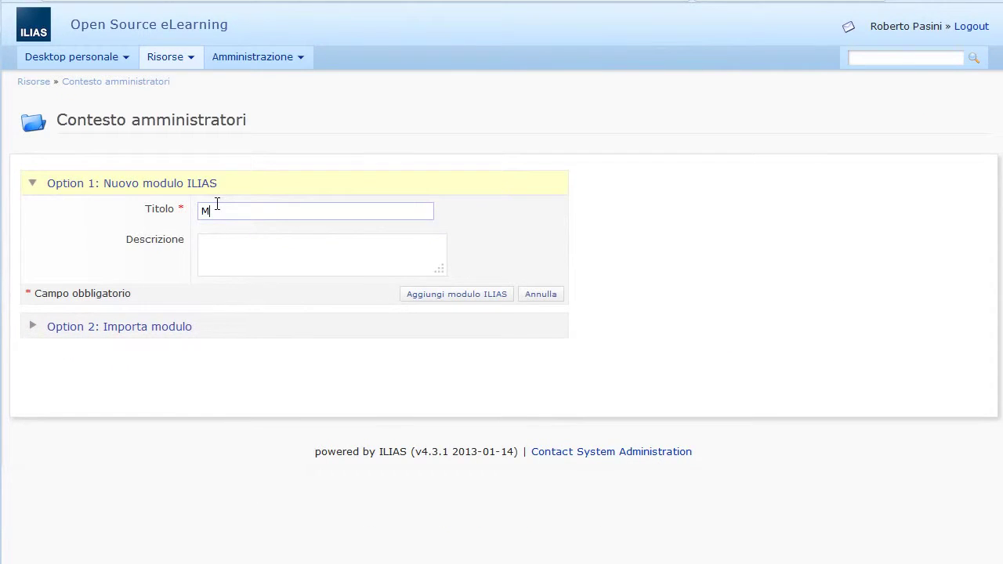
type("odulo sorgente 2")
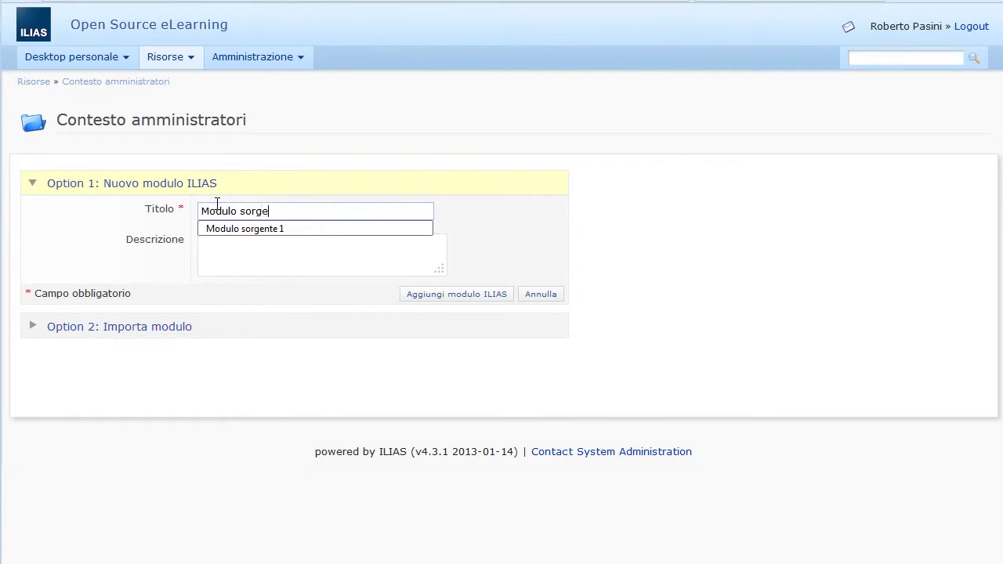
left_click(469, 300)
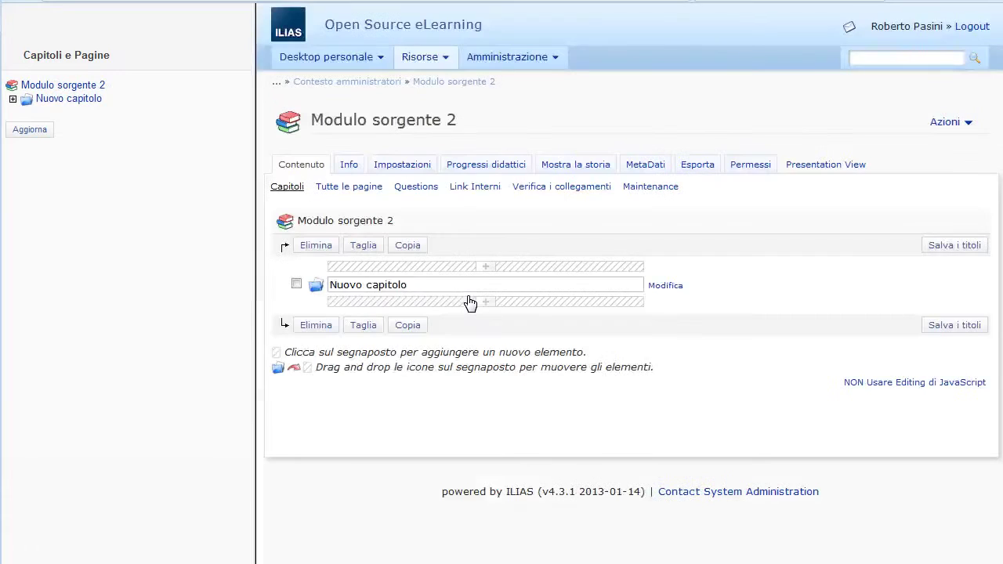
left_click(335, 91)
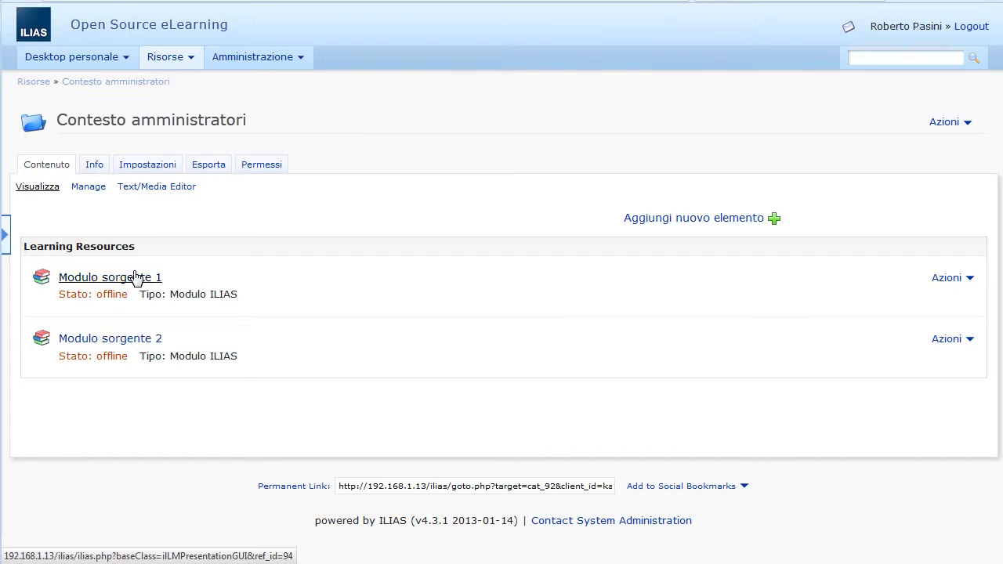
Step: Open Modifica il contenuto for Modulo sorgente 1 to check its chapters, then go back
left_click(946, 279)
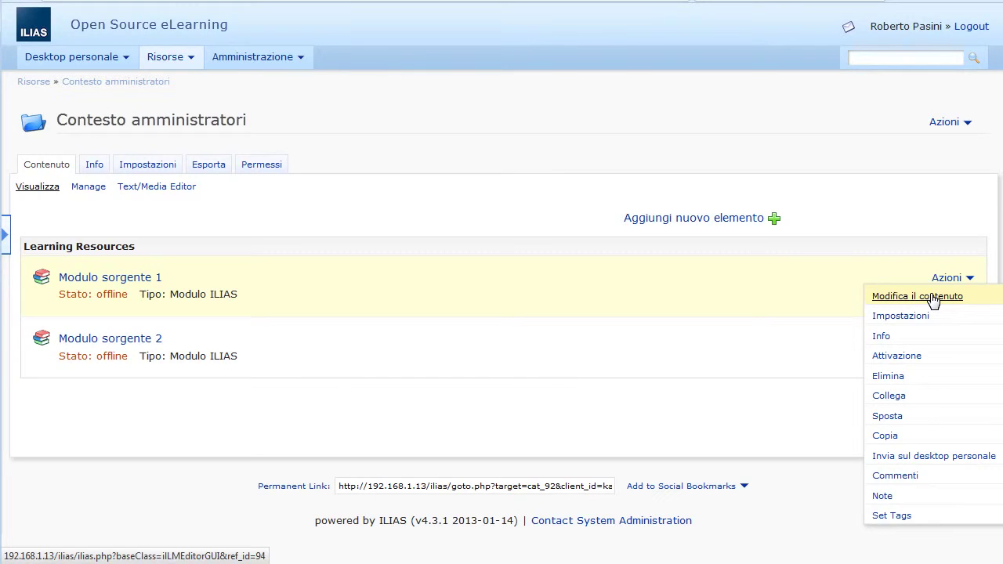
left_click(933, 298)
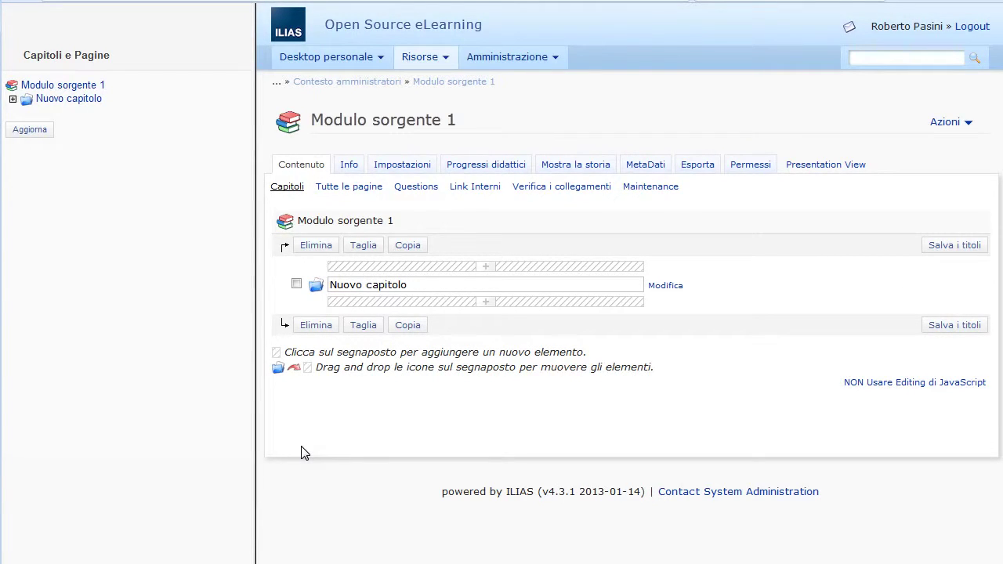
left_click(344, 83)
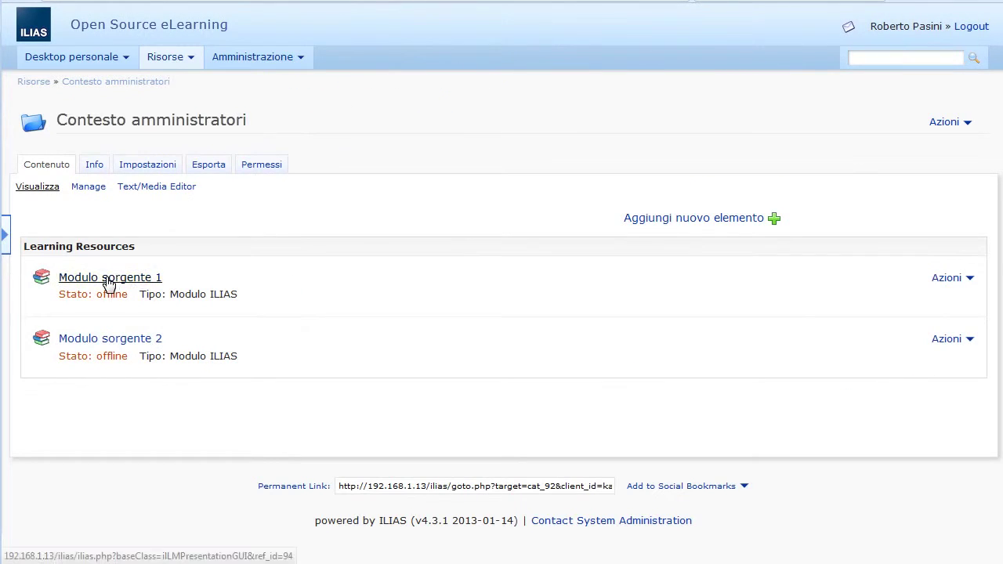
Step: View Modulo sorgente 1 at its top level, showing its Nuovo capitolo chapter
left_click(309, 274)
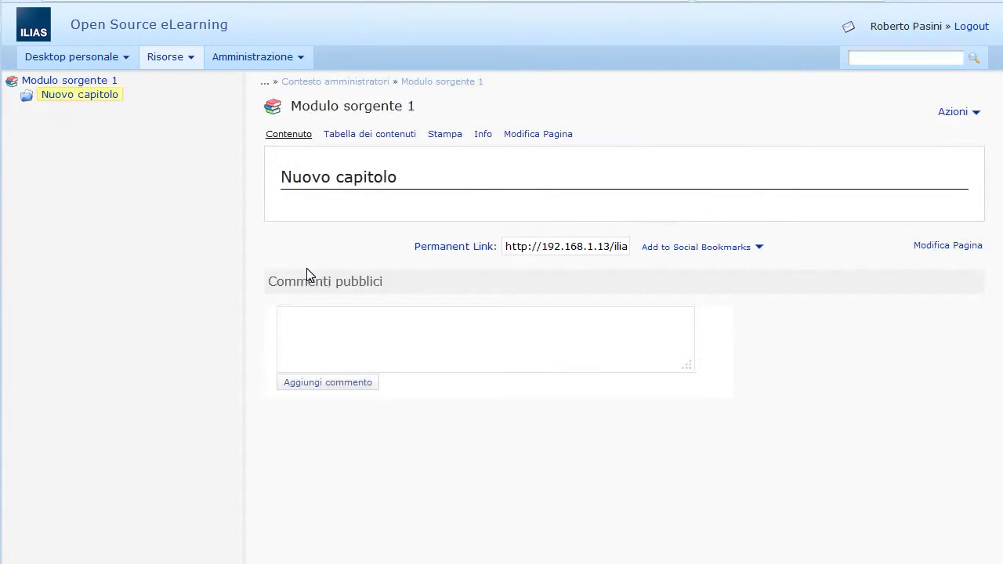
left_click(69, 83)
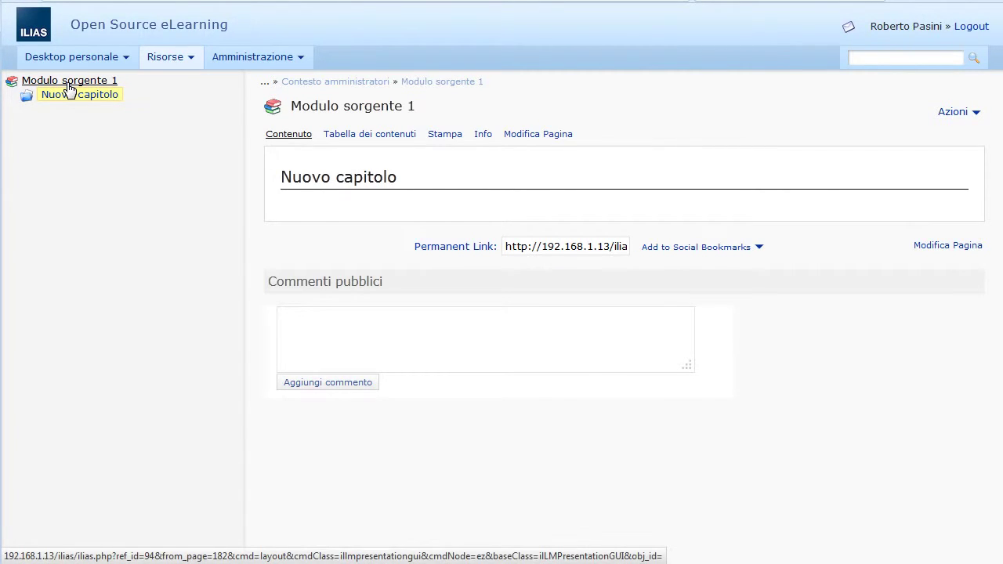
left_click(165, 61)
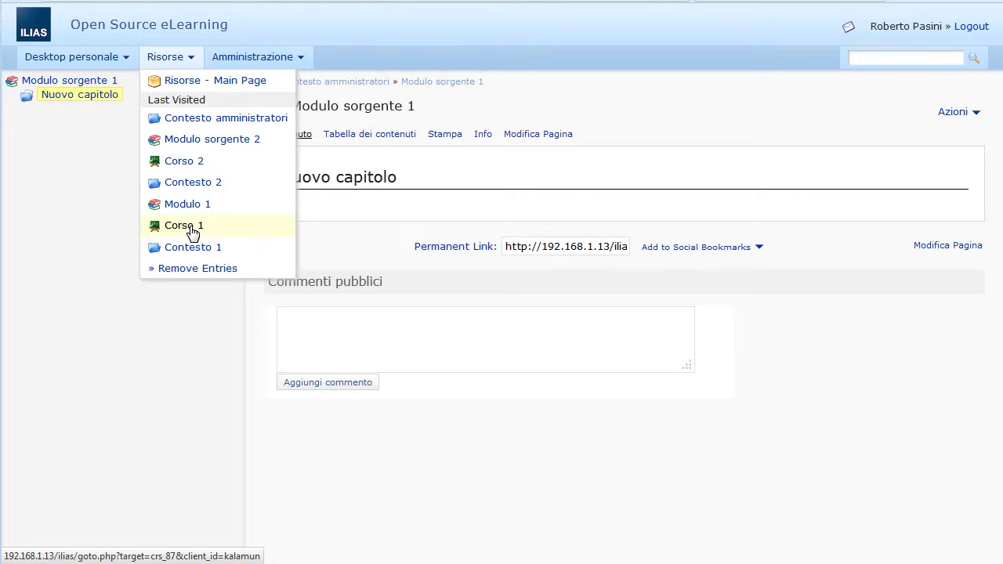
Step: In Corso 1, add a new ILIAS learning module titled 'Copia del mofulo sorgente'
left_click(192, 231)
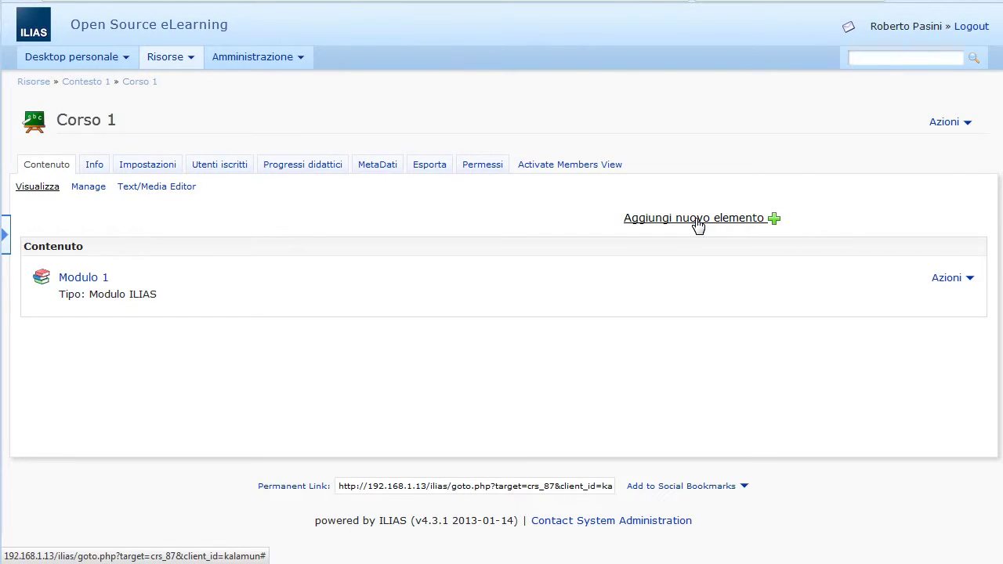
left_click(696, 222)
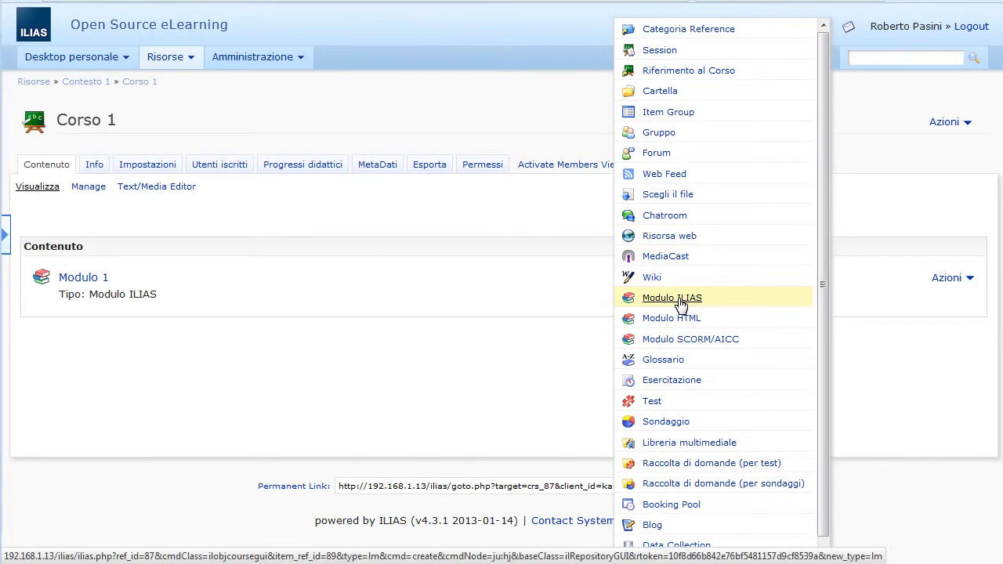
left_click(680, 303)
left_click(269, 213)
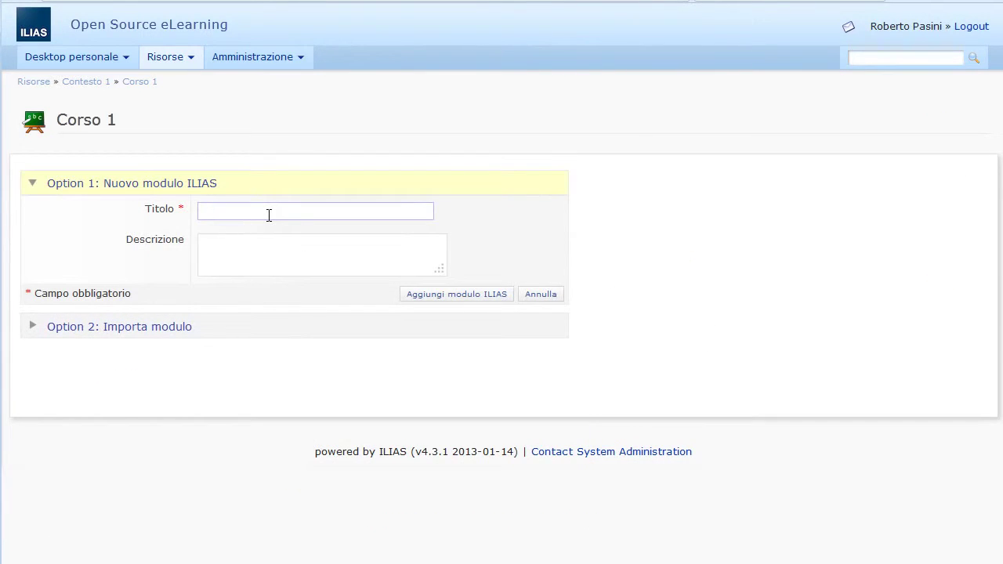
type("Copia del modulo sorgente")
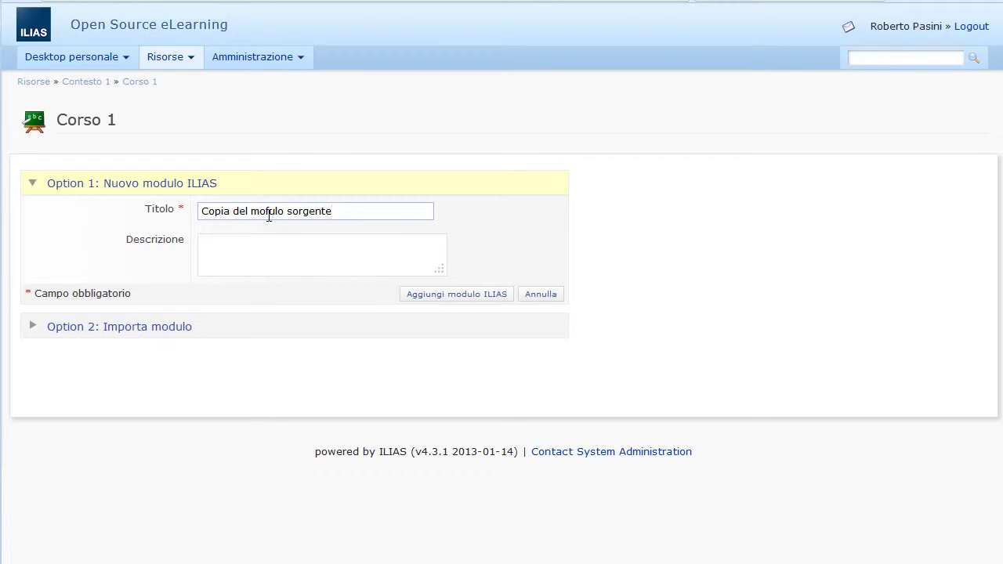
left_click(433, 295)
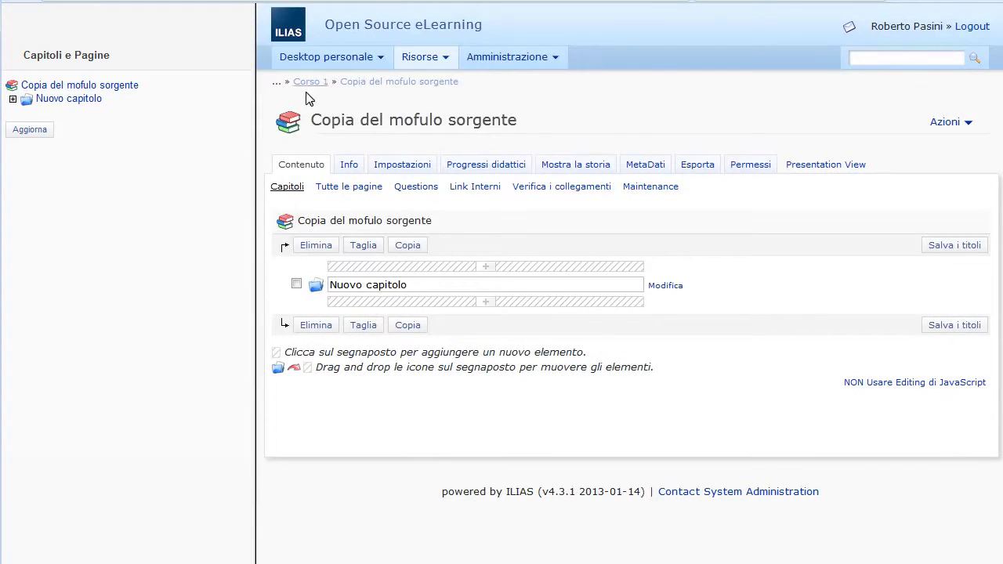
Step: Copy Modulo sorgente 1's Nuovo capitolo chapter to the clipboard, then open Copia del mofulo sorgente
left_click(422, 62)
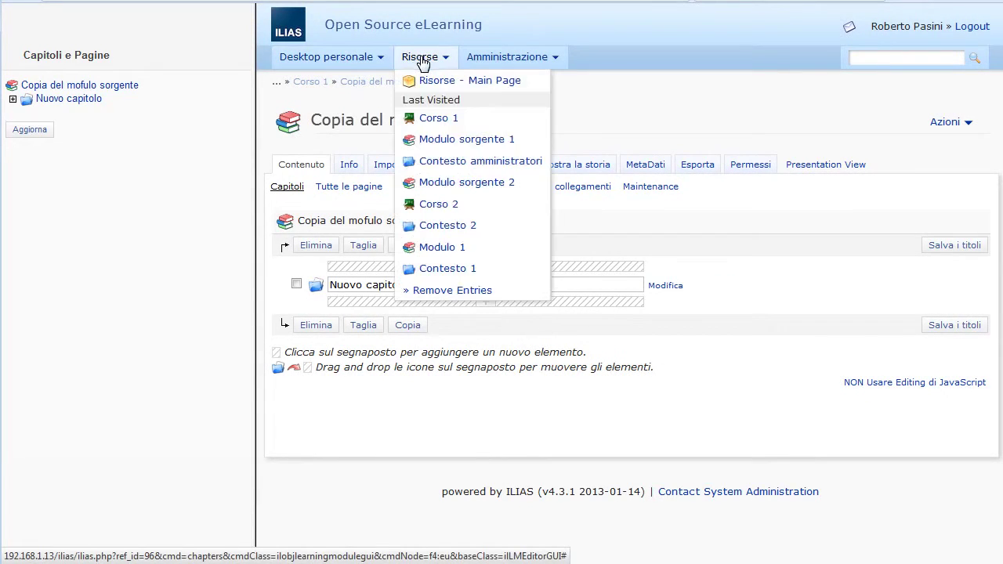
left_click(458, 141)
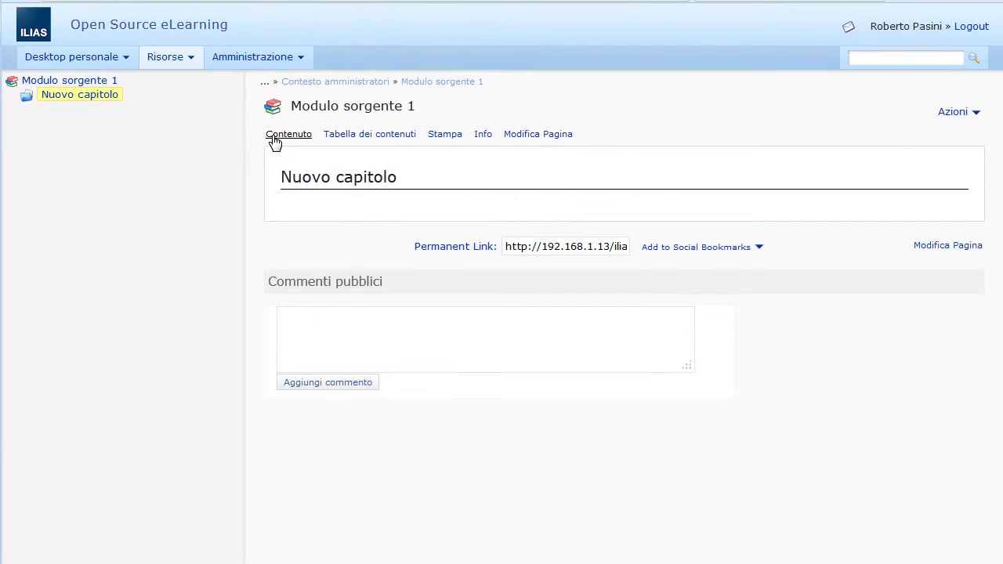
left_click(546, 138)
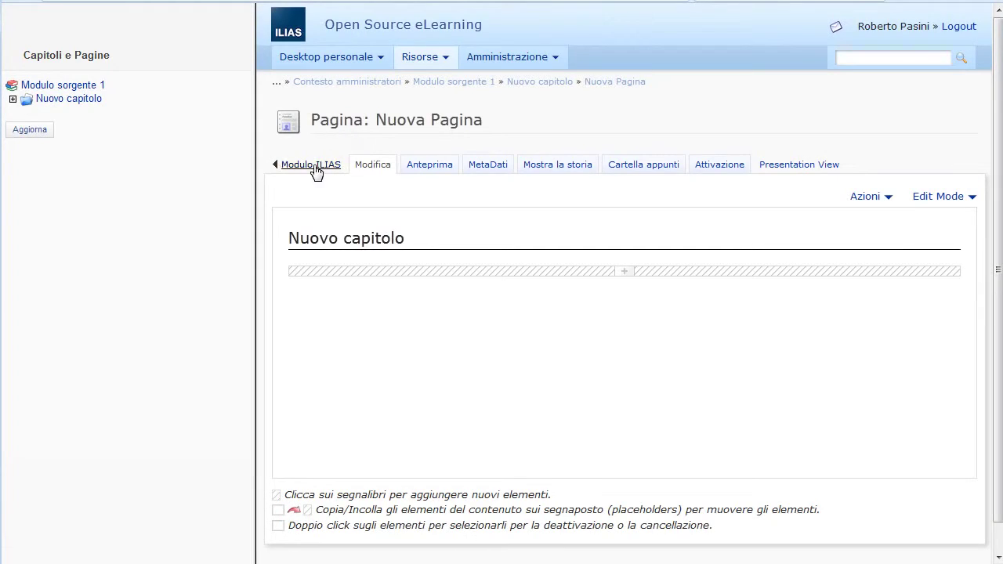
left_click(316, 168)
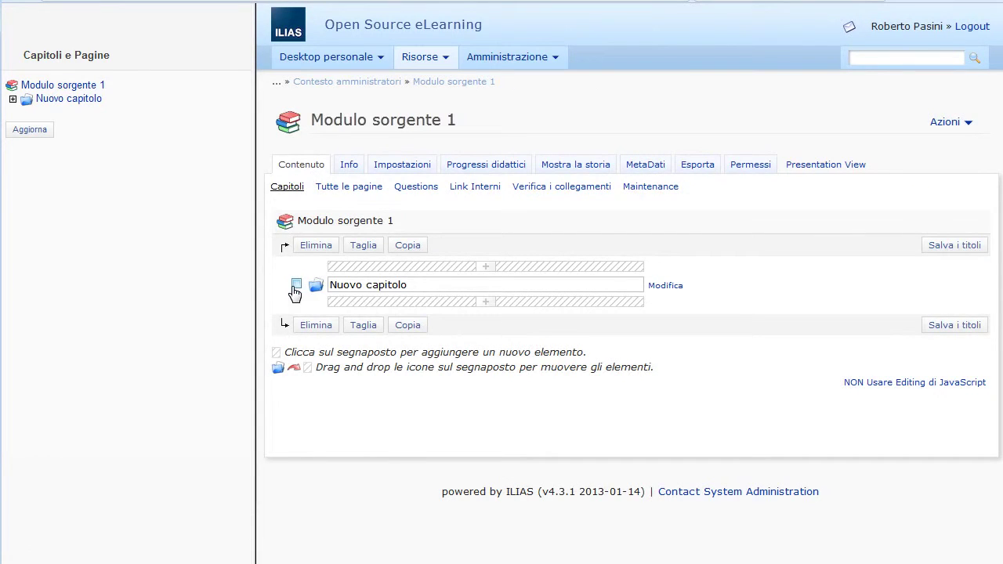
left_click(296, 285)
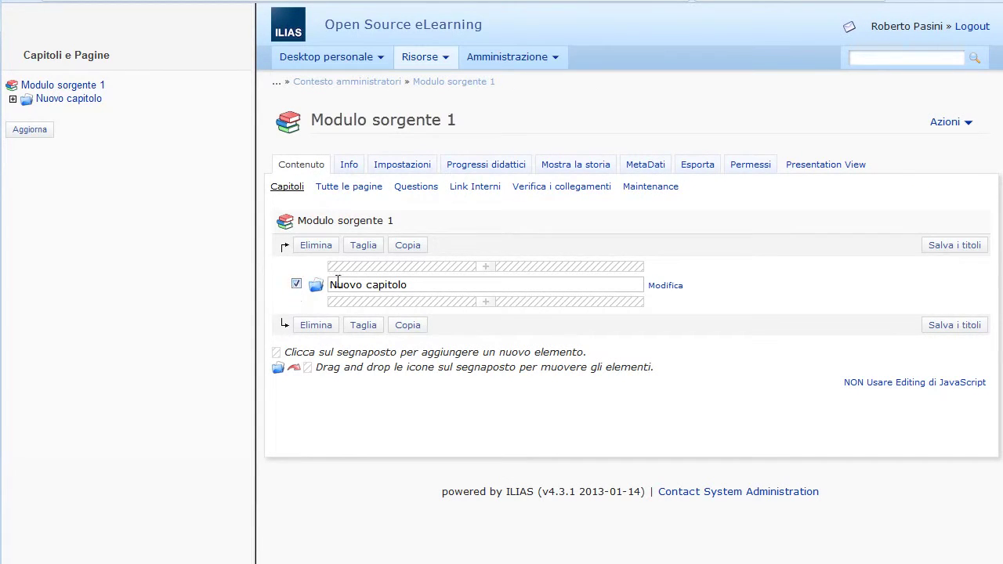
left_click(422, 331)
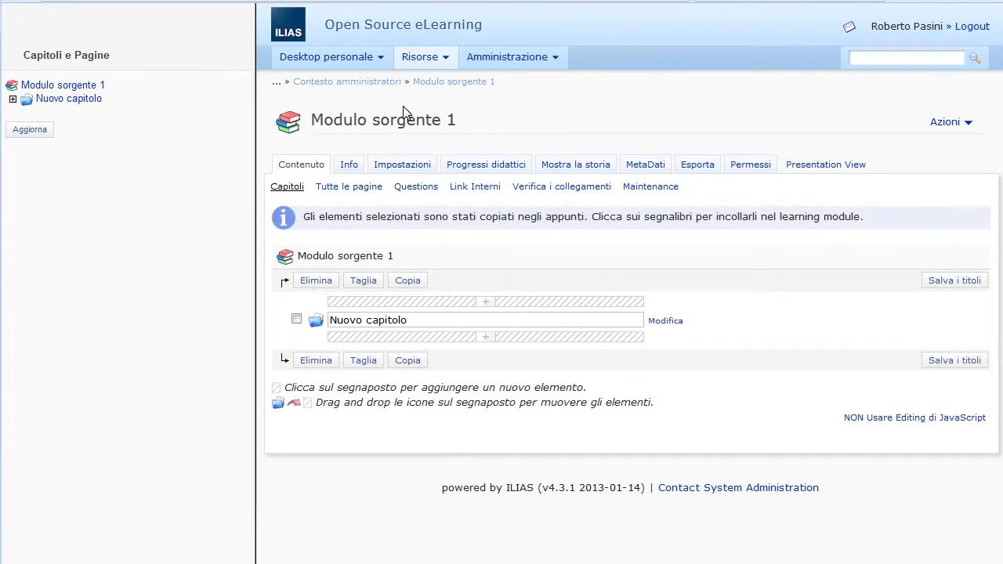
left_click(414, 58)
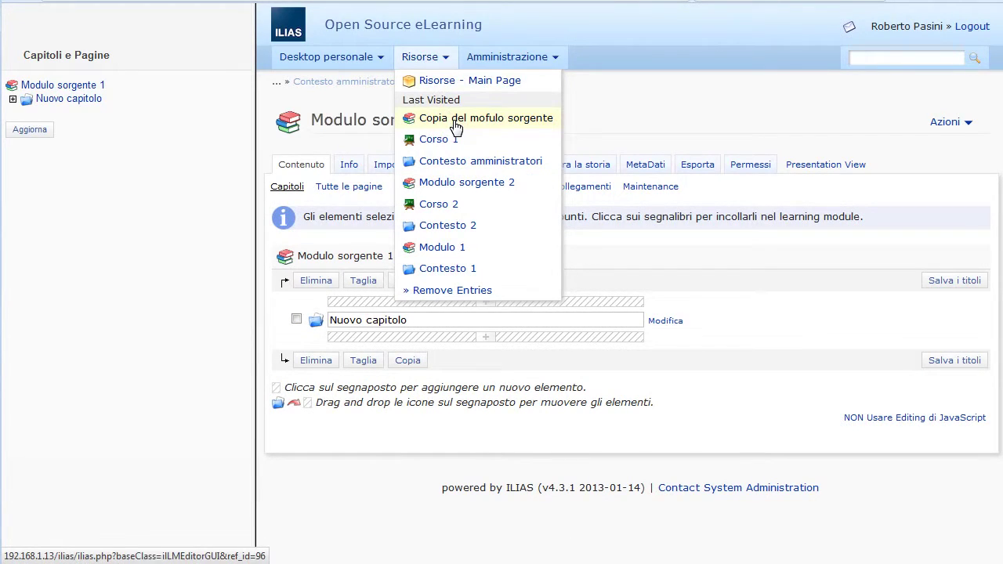
left_click(456, 119)
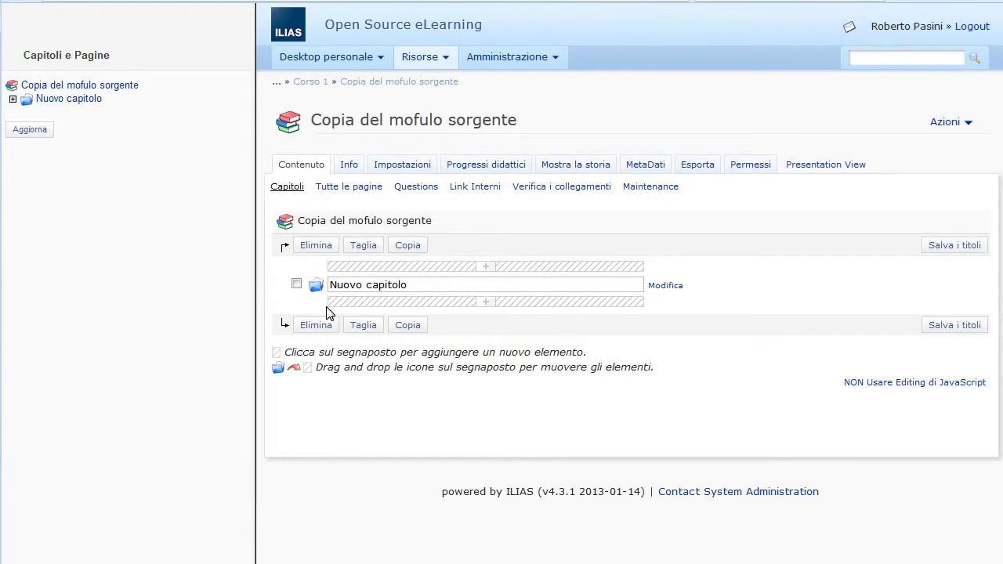
Step: Paste the copied chapter from the clipboard below the existing Nuovo capitolo
left_click(447, 305)
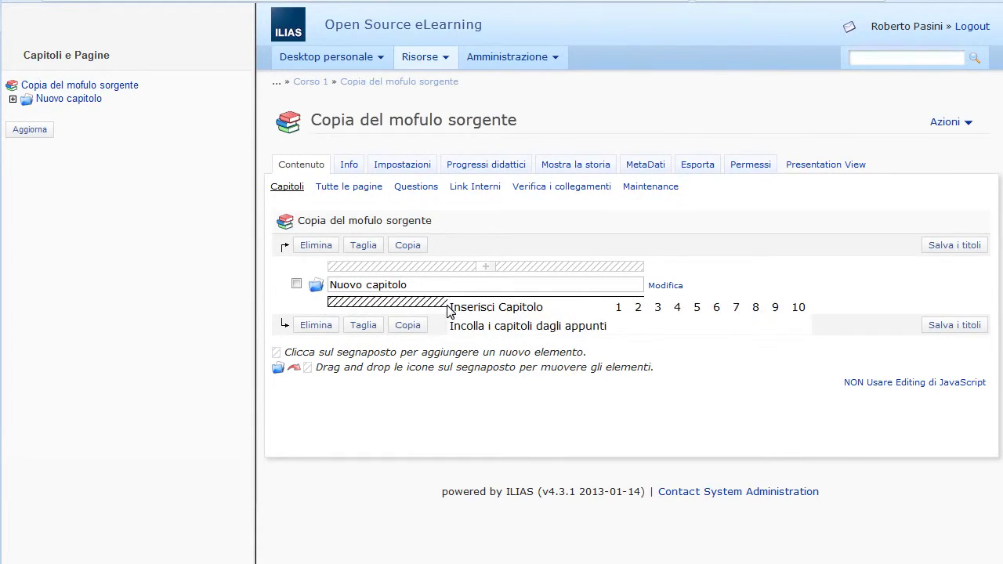
left_click(470, 326)
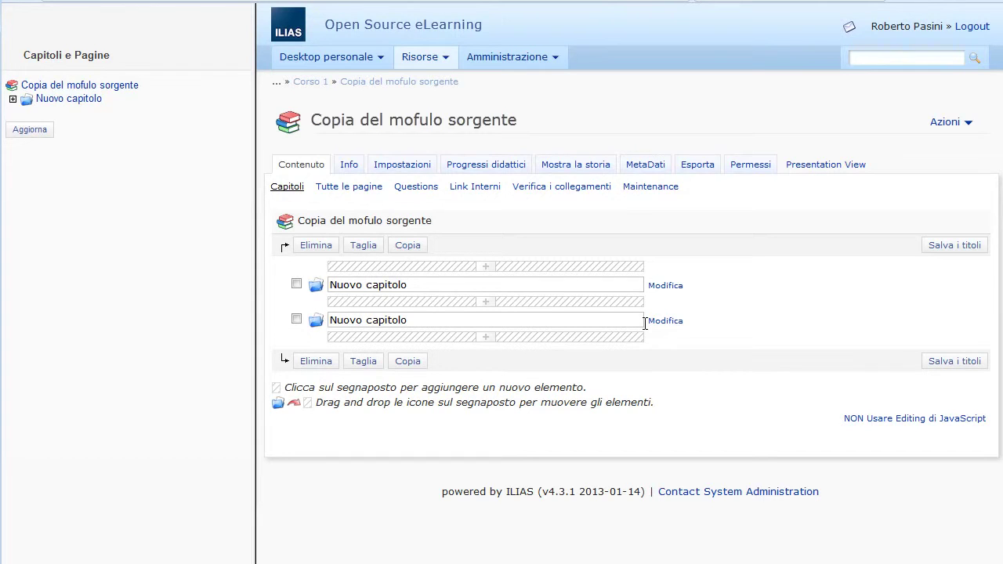
left_click(415, 63)
Step: Refresh the chapter tree and open the second Nuovo capitolo's Nuova Pagina page
left_click(44, 130)
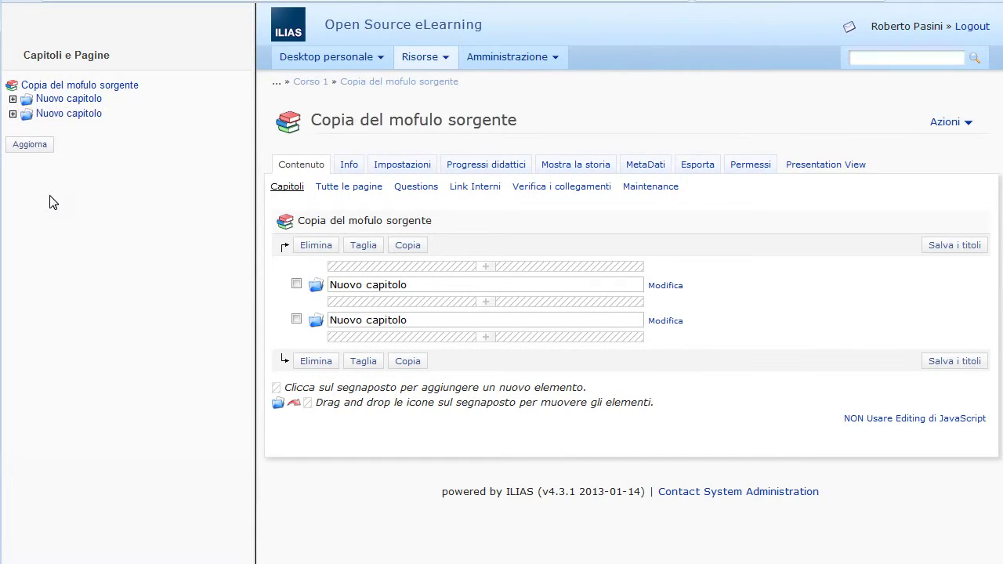
left_click(13, 114)
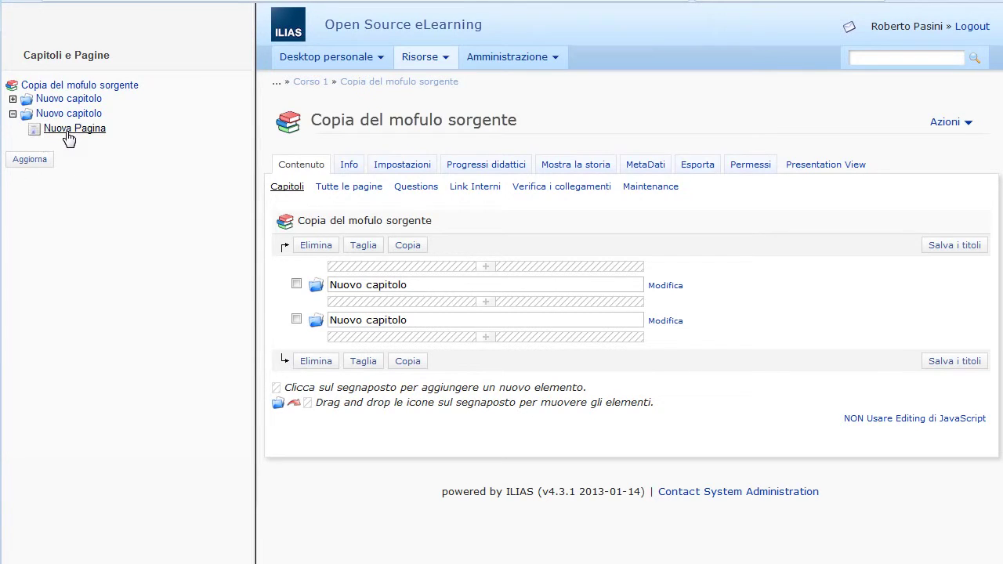
left_click(67, 132)
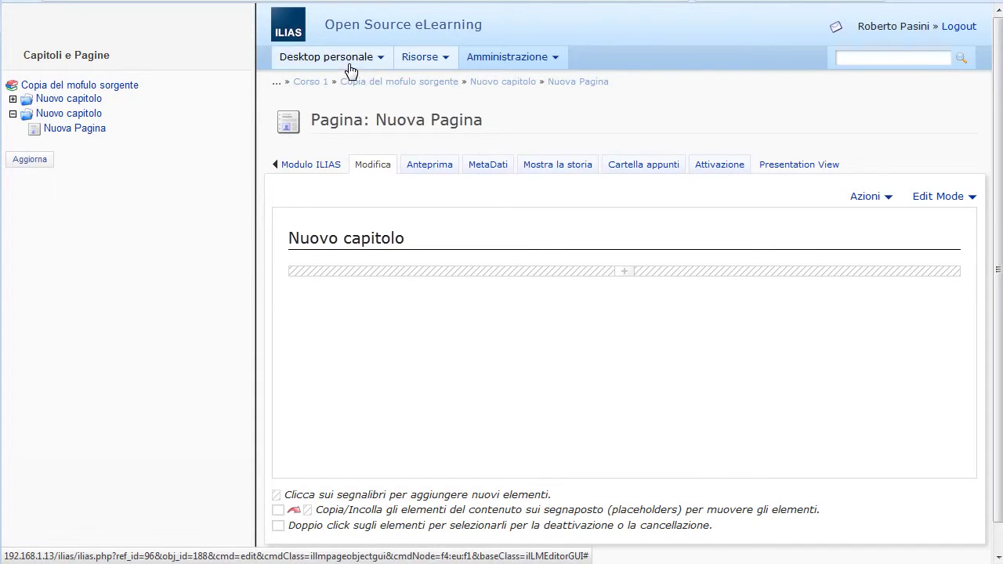
Step: Go up via Corso 1, Contesto 1 and the repository top to Contesto amministratori
left_click(321, 85)
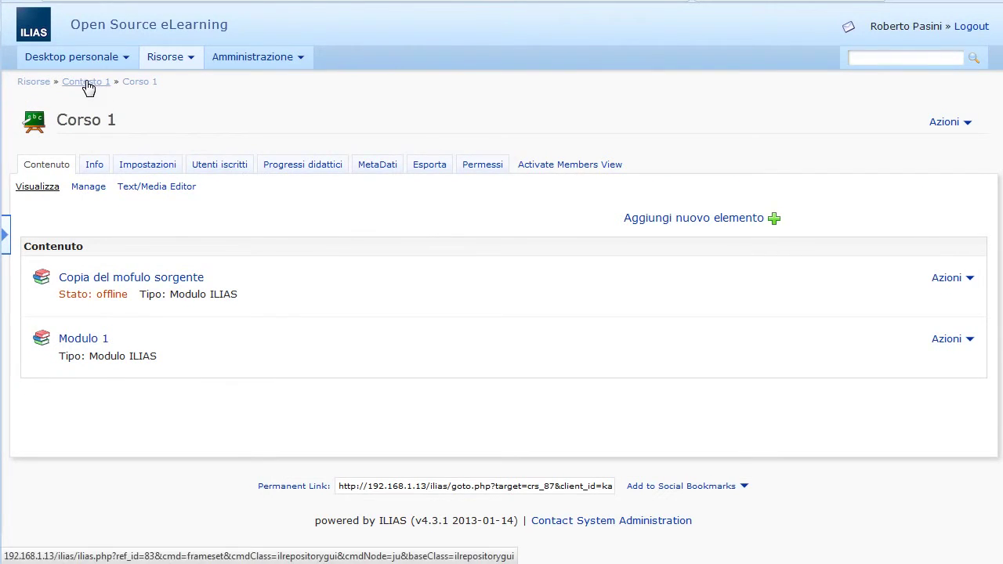
left_click(86, 83)
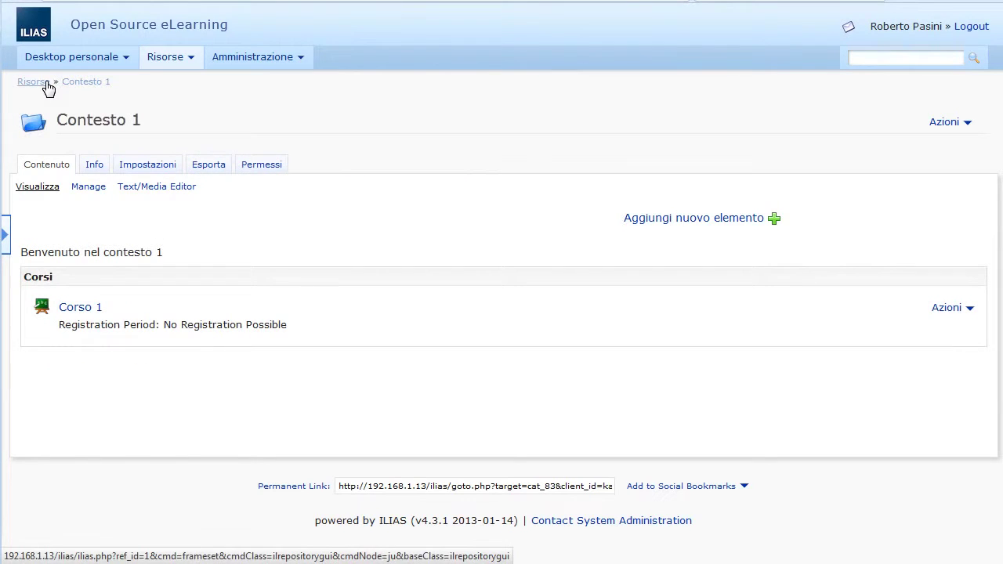
left_click(45, 83)
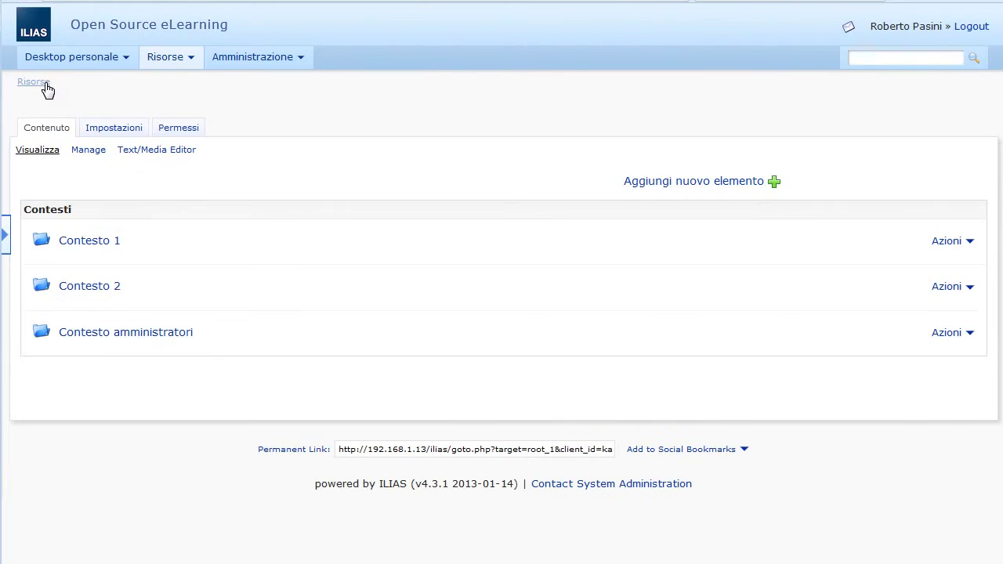
left_click(97, 337)
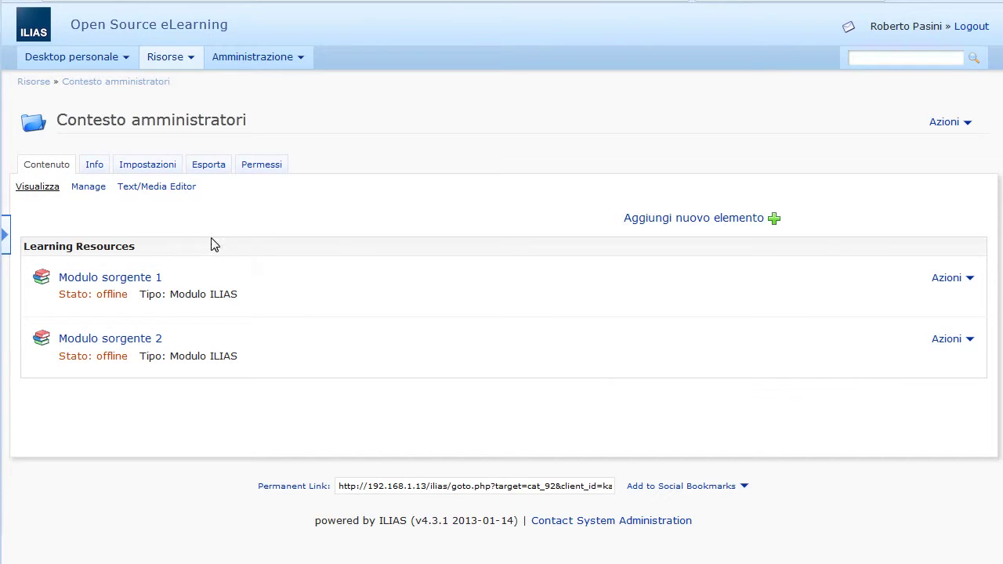
Step: Link Modulo sorgente 2 into Corso 1 under Contesto 1 and paste it there
left_click(99, 191)
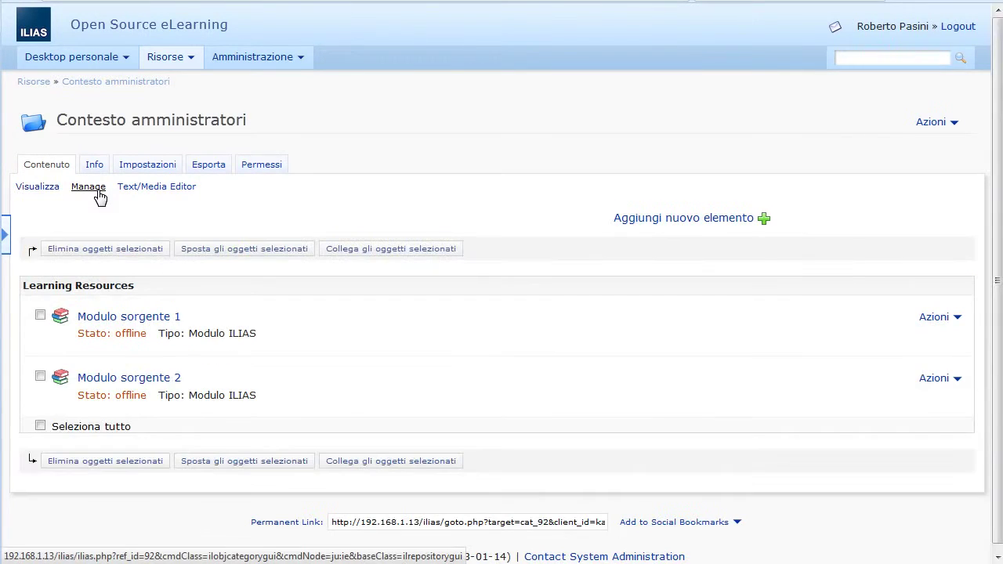
left_click(40, 377)
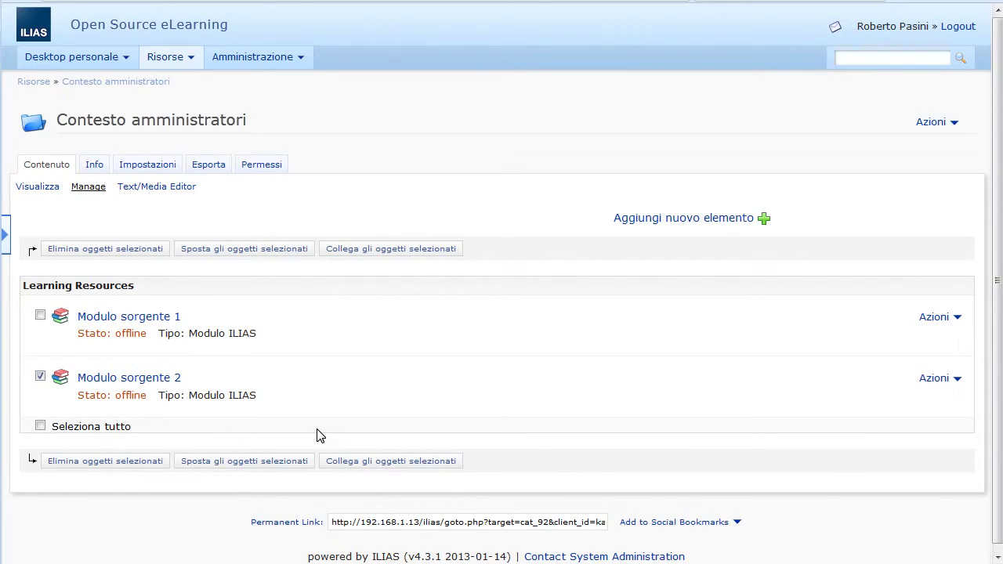
left_click(373, 464)
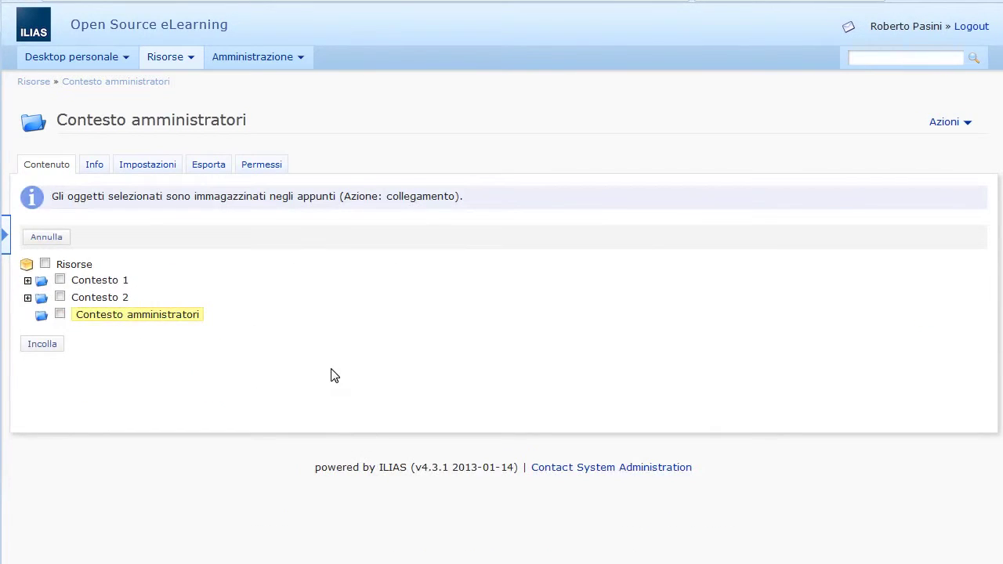
left_click(27, 283)
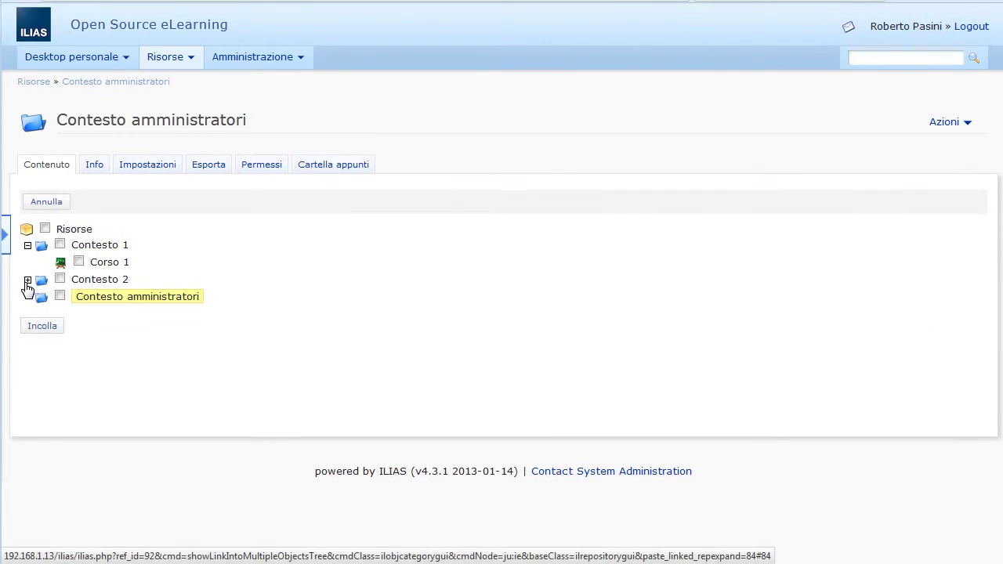
left_click(60, 245)
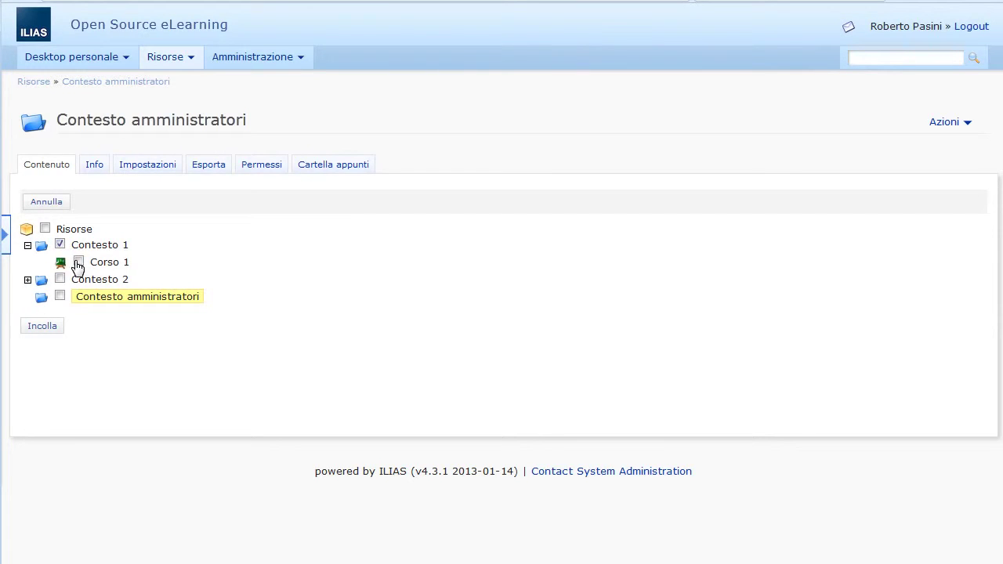
left_click(78, 261)
left_click(59, 244)
left_click(42, 324)
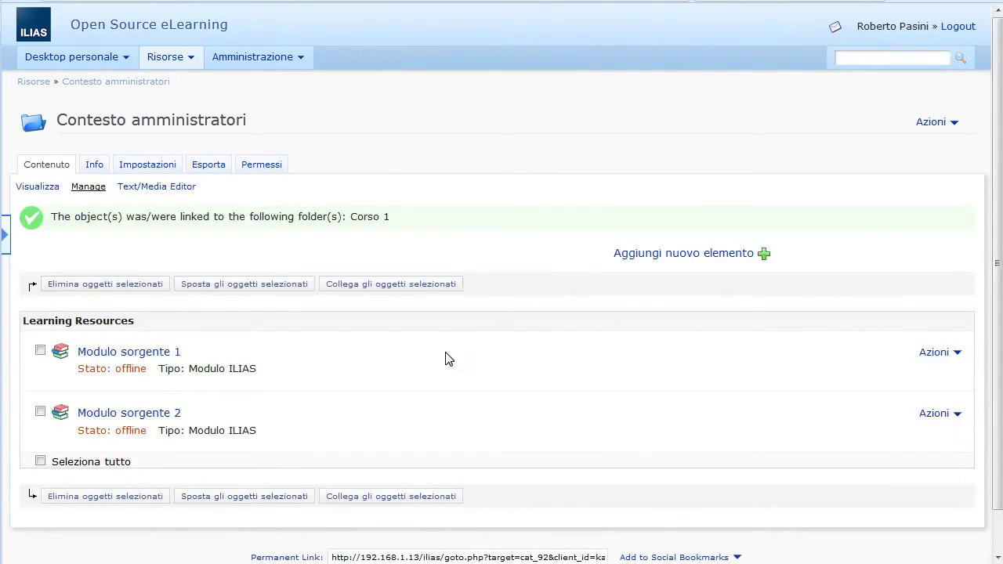
Step: Open the linked Modulo sorgente 2 from Corso 1's contents list
left_click(190, 63)
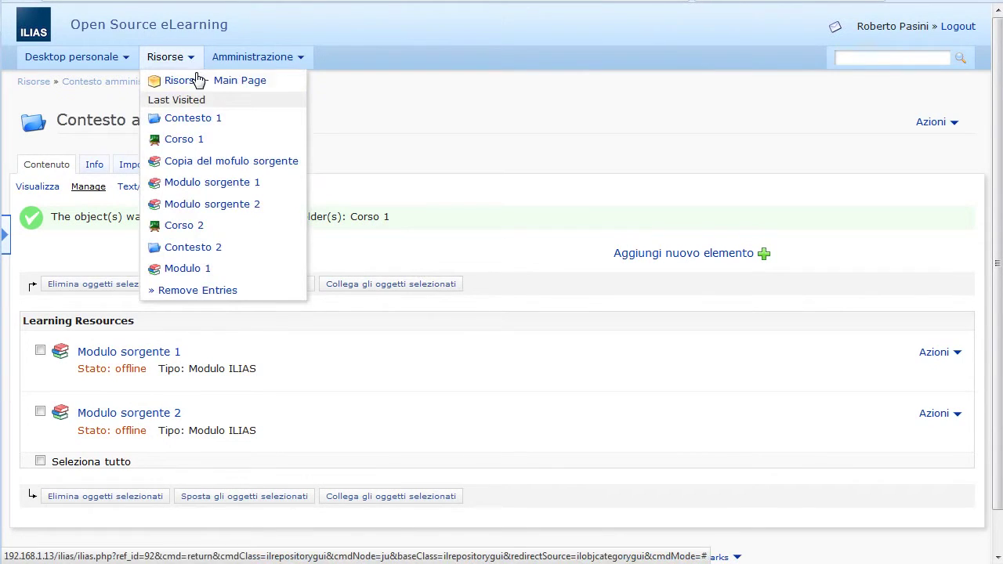
left_click(202, 140)
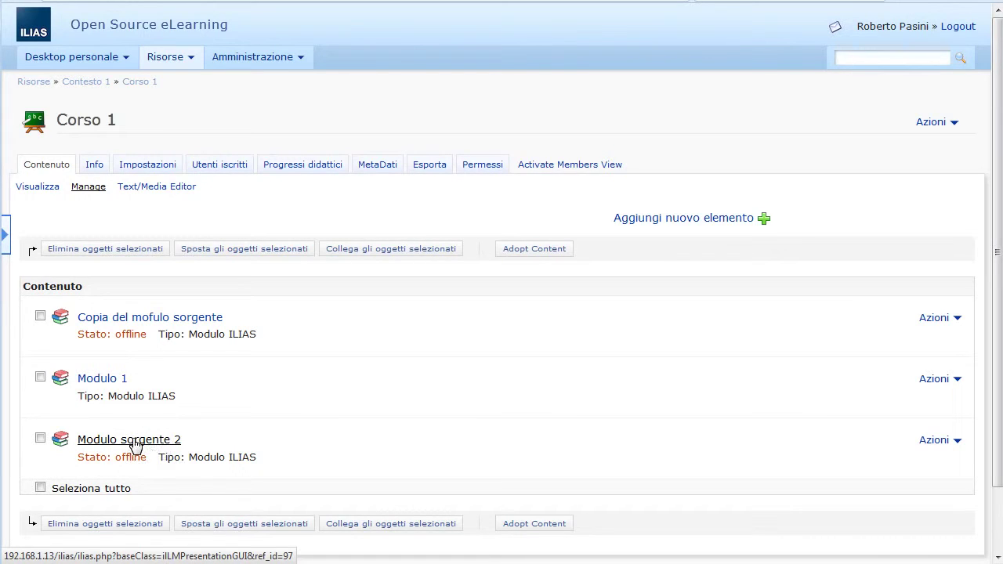
left_click(135, 445)
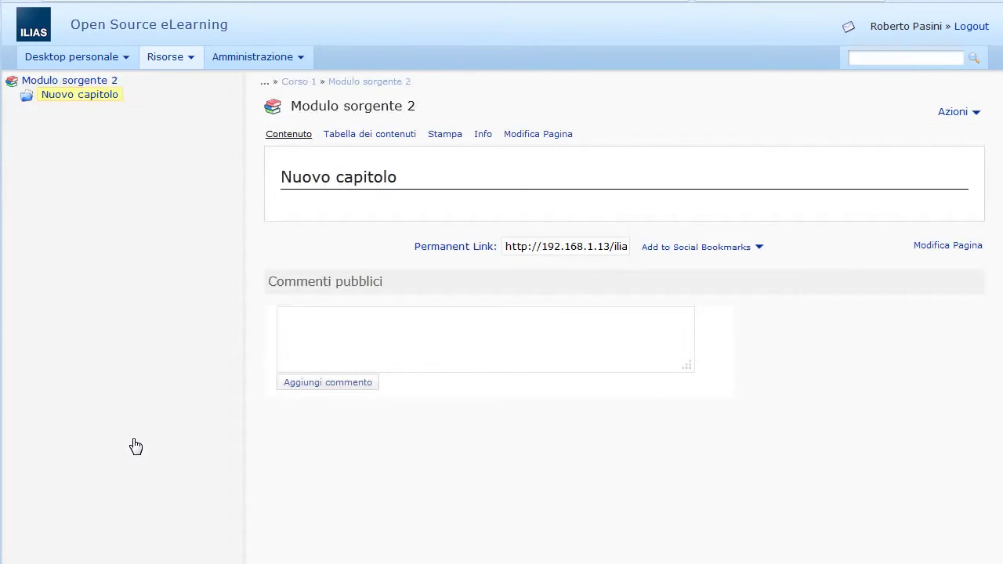
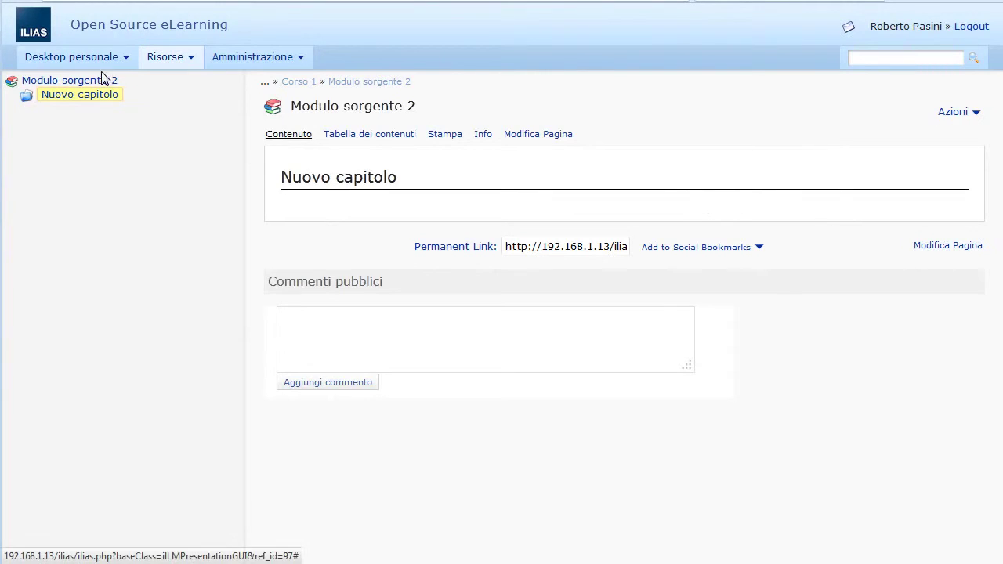
Step: Go from the Risorse main page into Contesto amministratori and show Modulo sorgente 1's actions
left_click(86, 84)
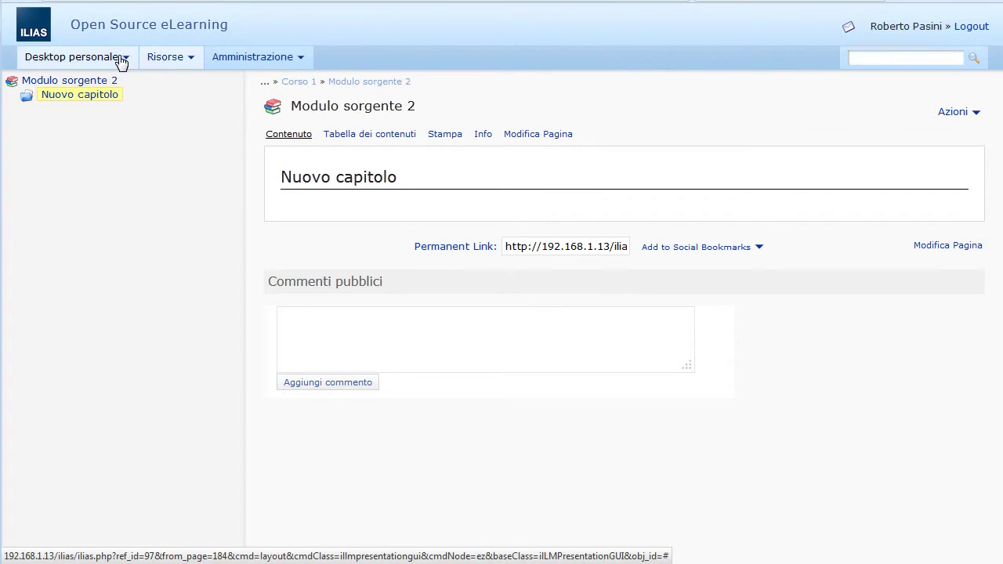
left_click(116, 59)
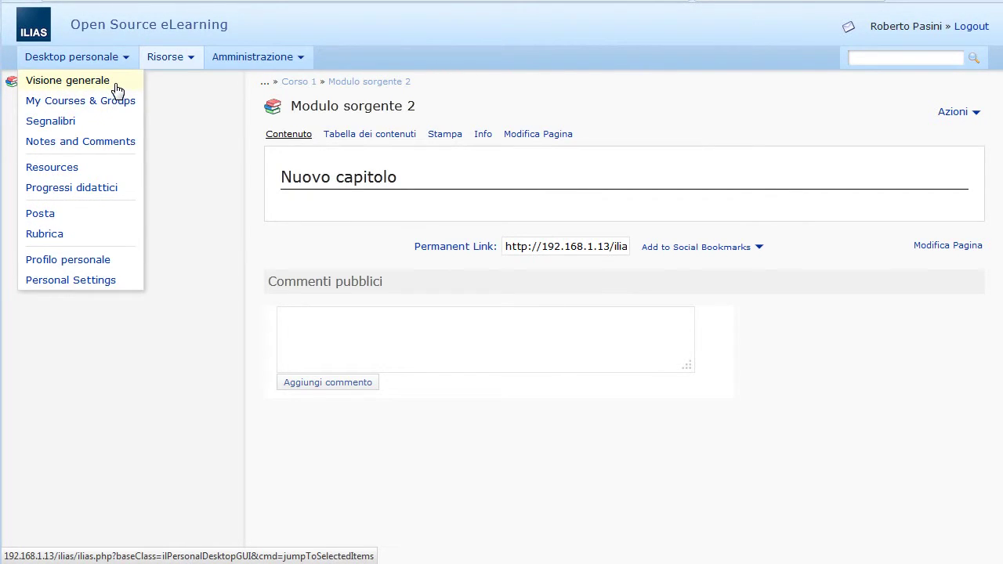
left_click(166, 58)
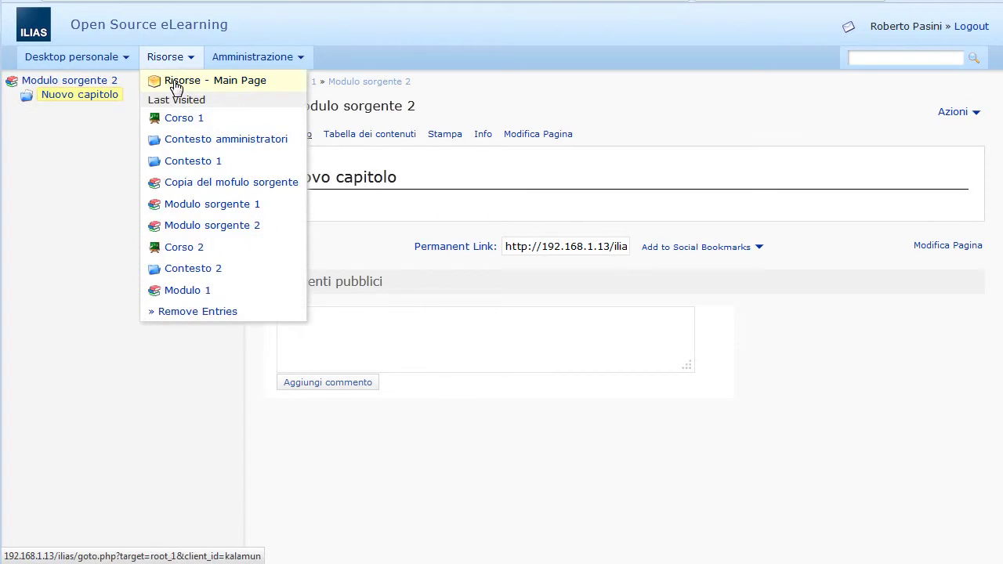
left_click(175, 85)
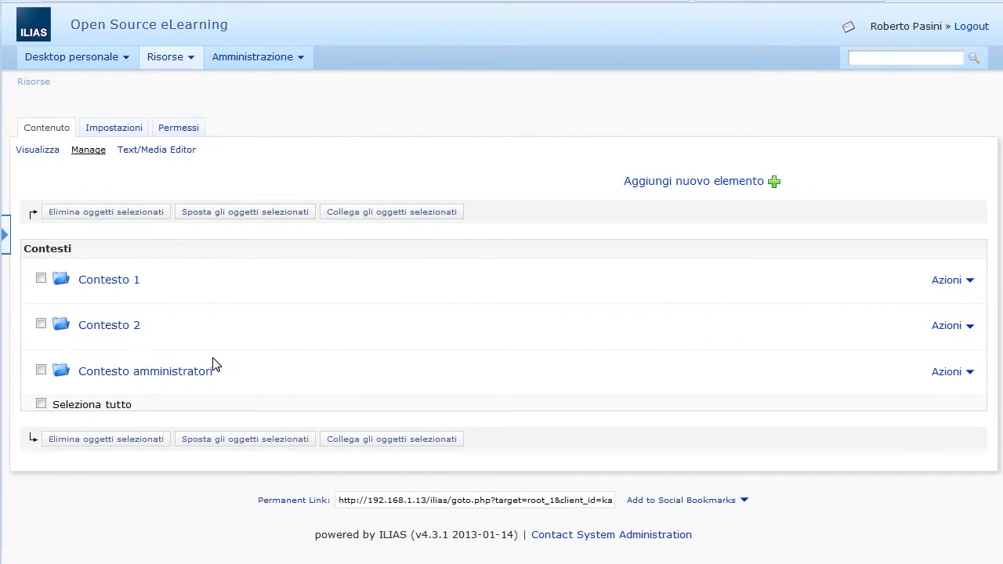
left_click(197, 372)
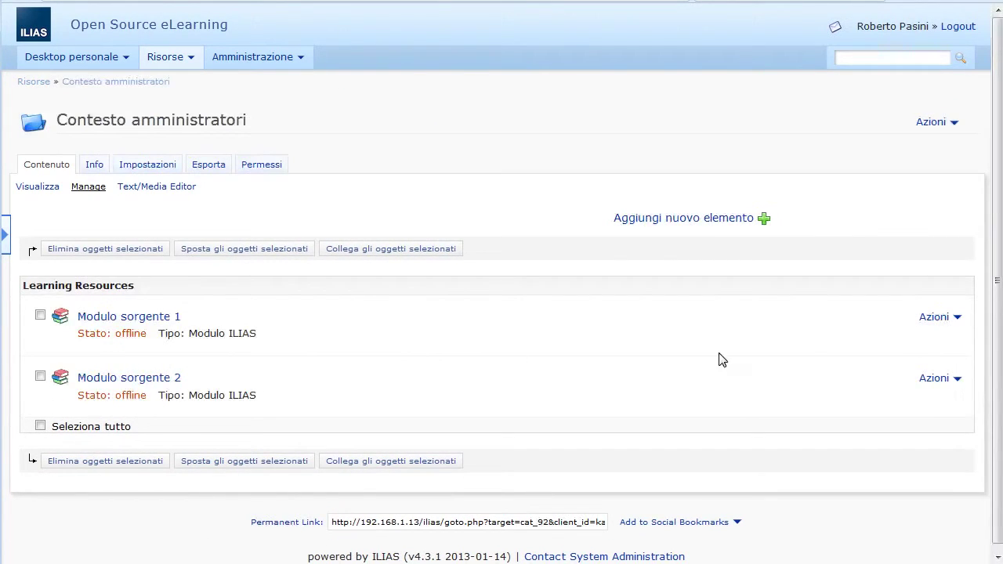
left_click(934, 318)
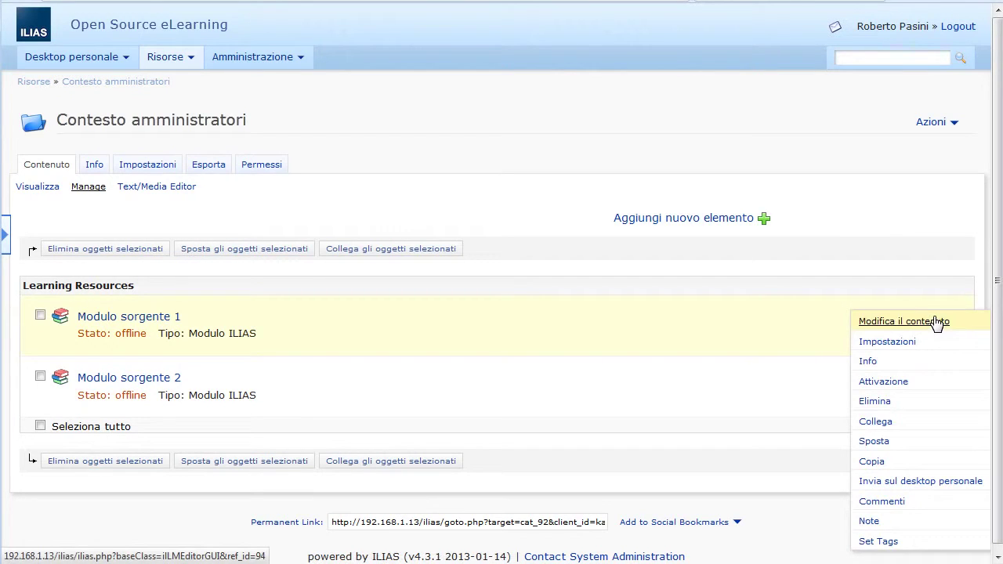
Step: Tick Online in Modulo sorgente 1's Impostazioni, save, and go back to Contesto amministratori
left_click(894, 323)
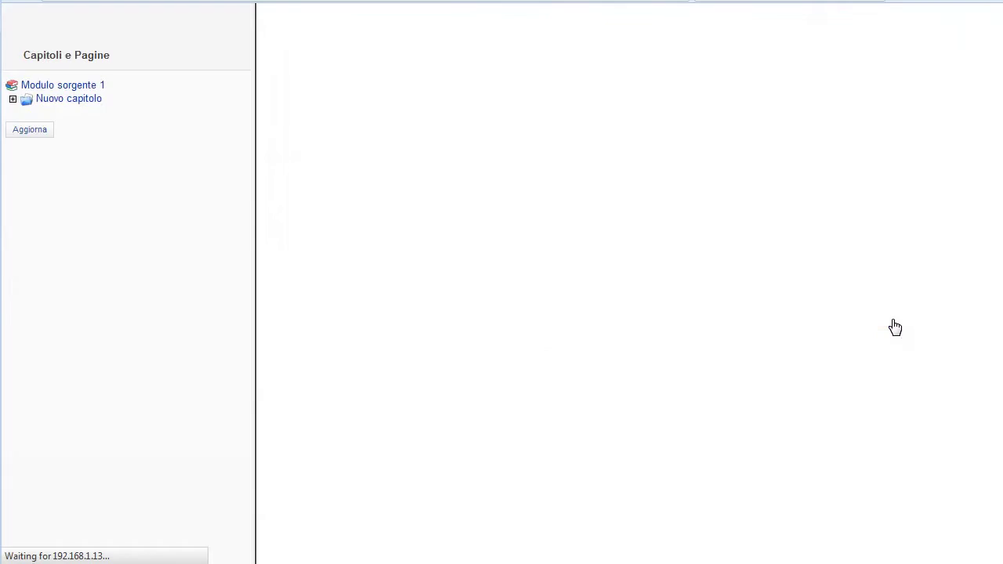
left_click(390, 169)
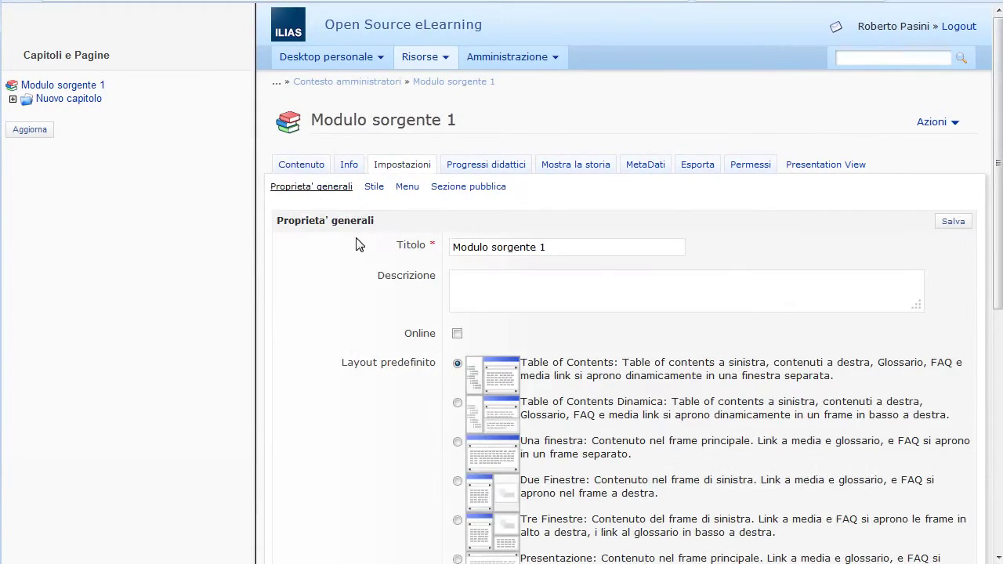
left_click(457, 333)
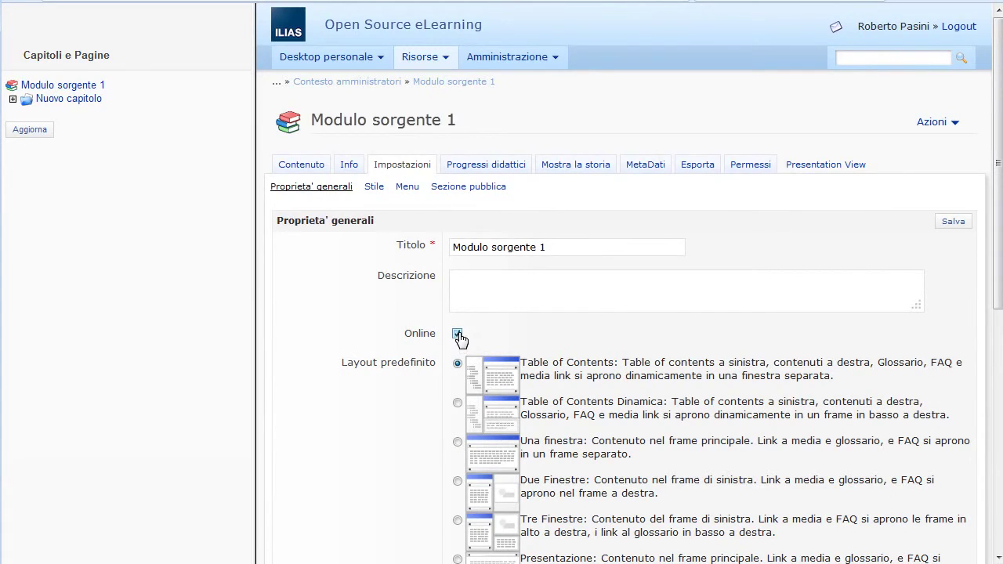
left_click(953, 223)
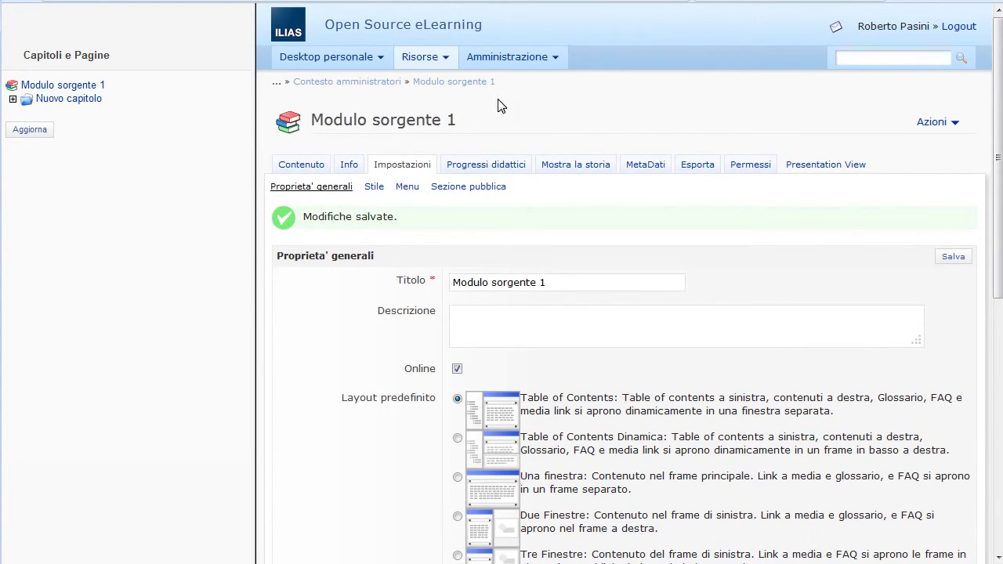
left_click(388, 85)
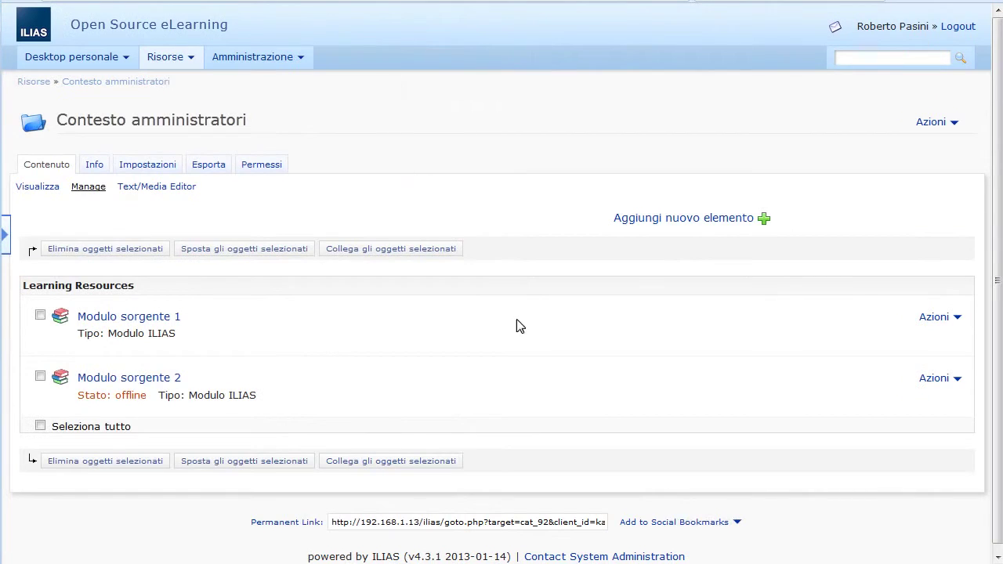
Step: Edit Modulo sorgente 2, tick Online in Impostazioni, save, and return to Contesto amministratori
left_click(935, 379)
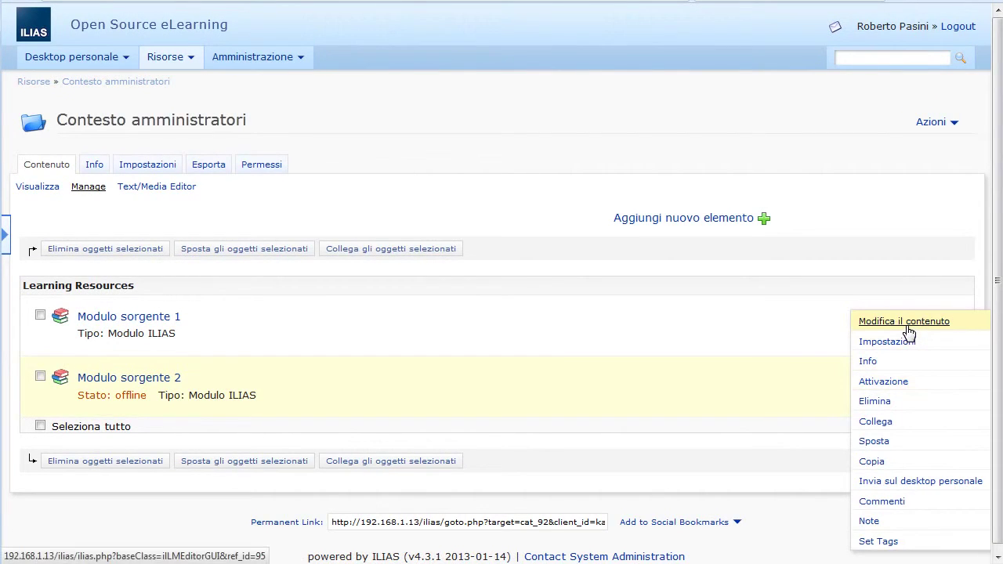
left_click(907, 327)
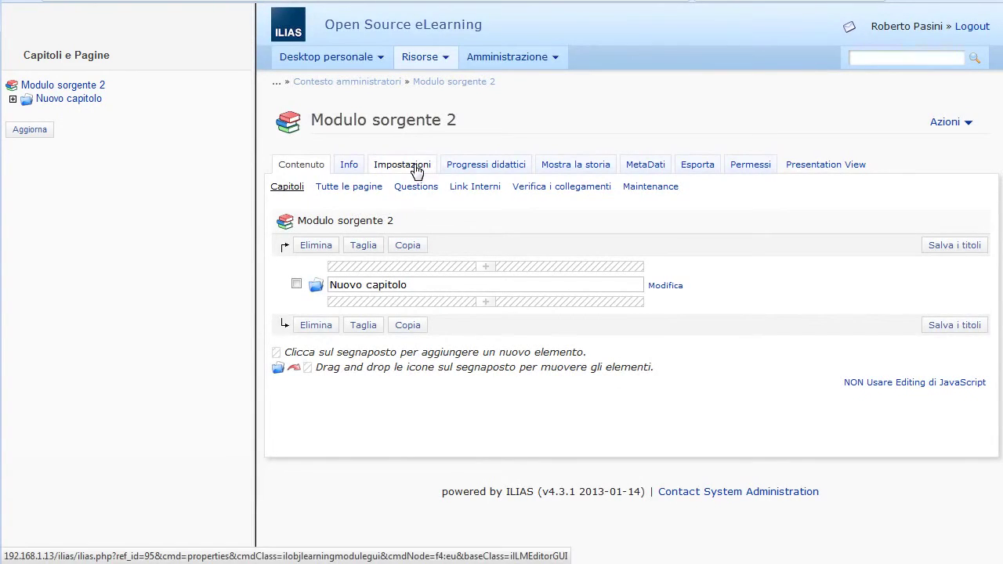
left_click(415, 167)
left_click(457, 333)
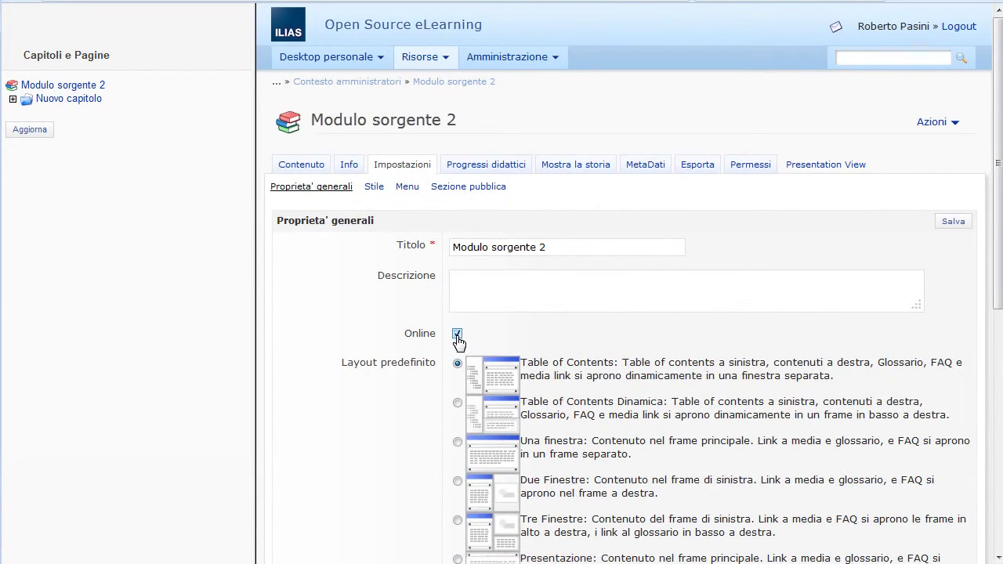
left_click(949, 225)
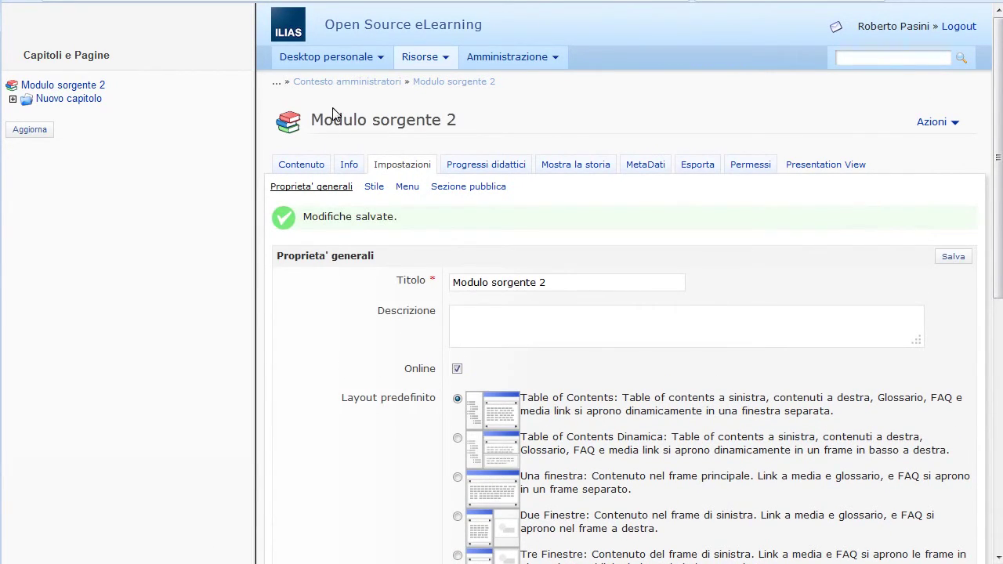
left_click(347, 82)
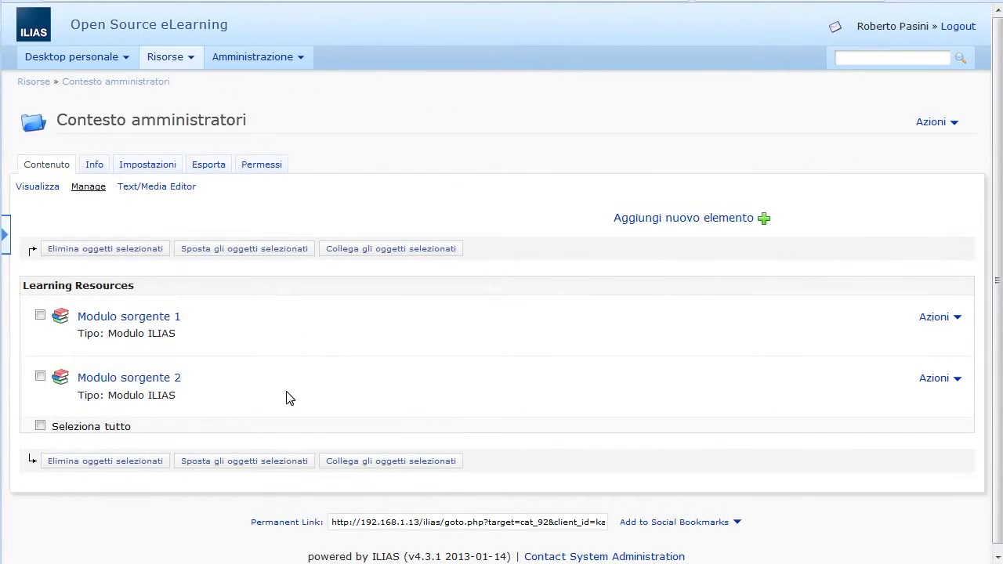
Step: Return to the Risorse root and log out of the administrator account
left_click(38, 82)
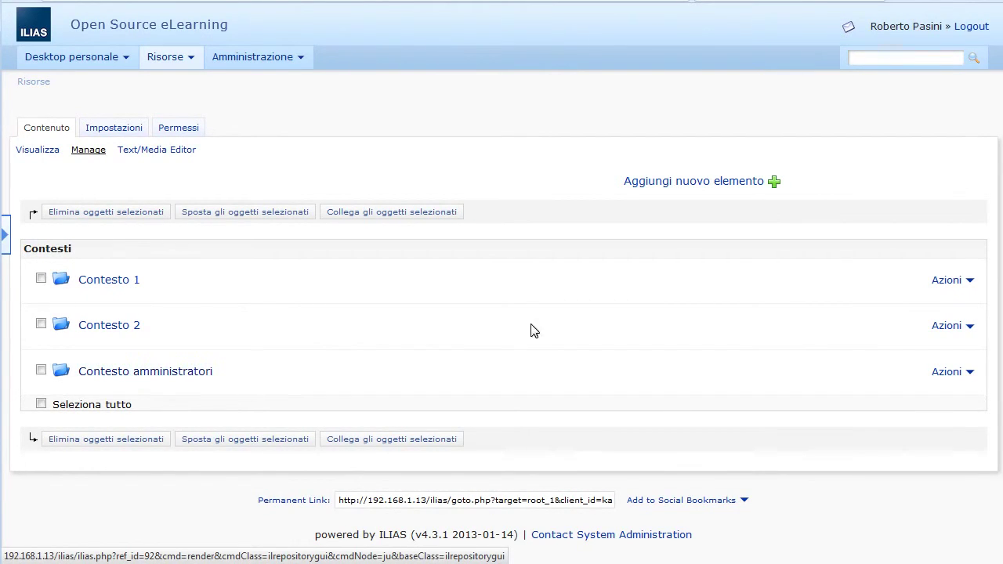
left_click(977, 27)
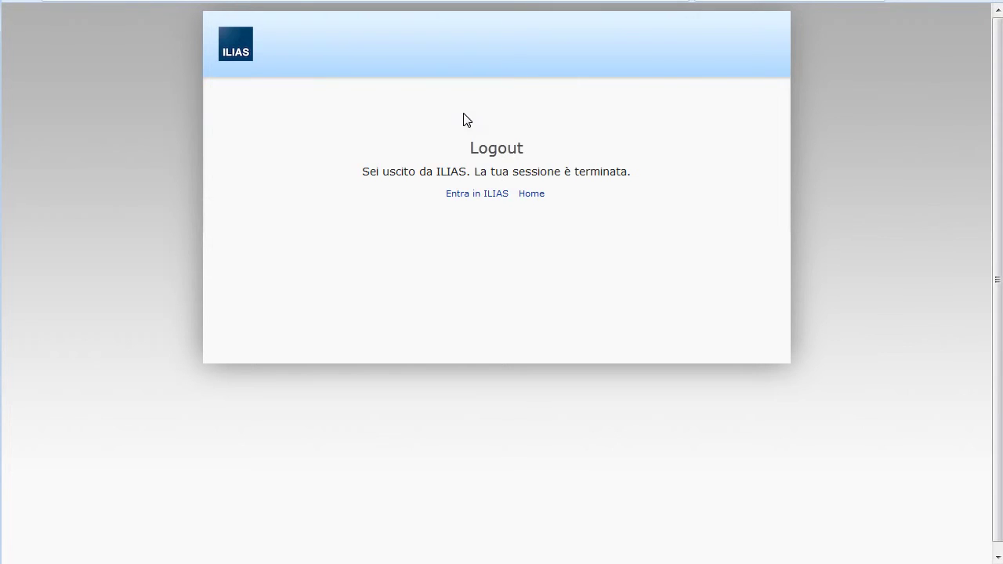
left_click(471, 194)
Step: Log in as utente1, replacing the saved login name and entering that account's password
left_click(590, 168)
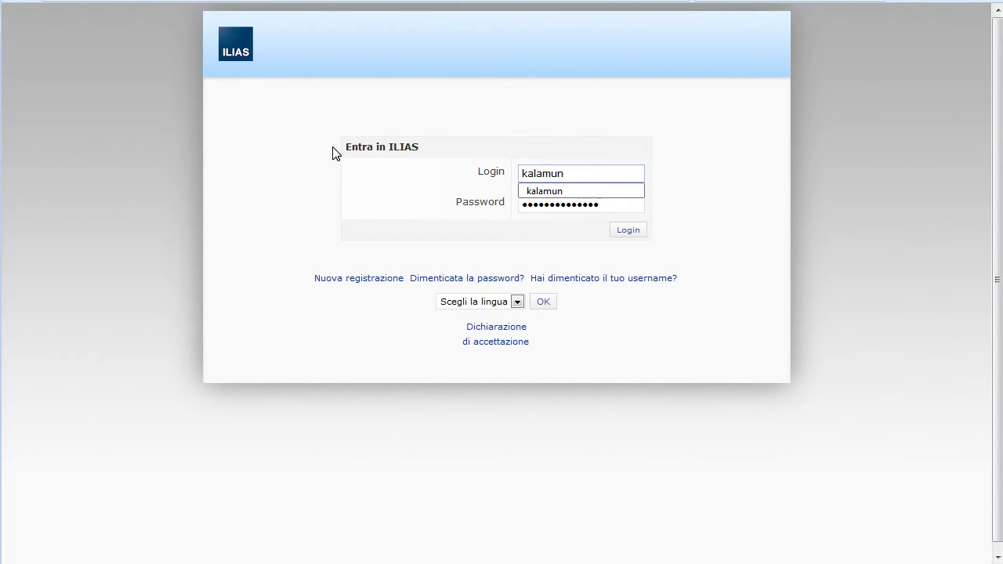
key("ctrl+a")
type("utente1")
key("Tab")
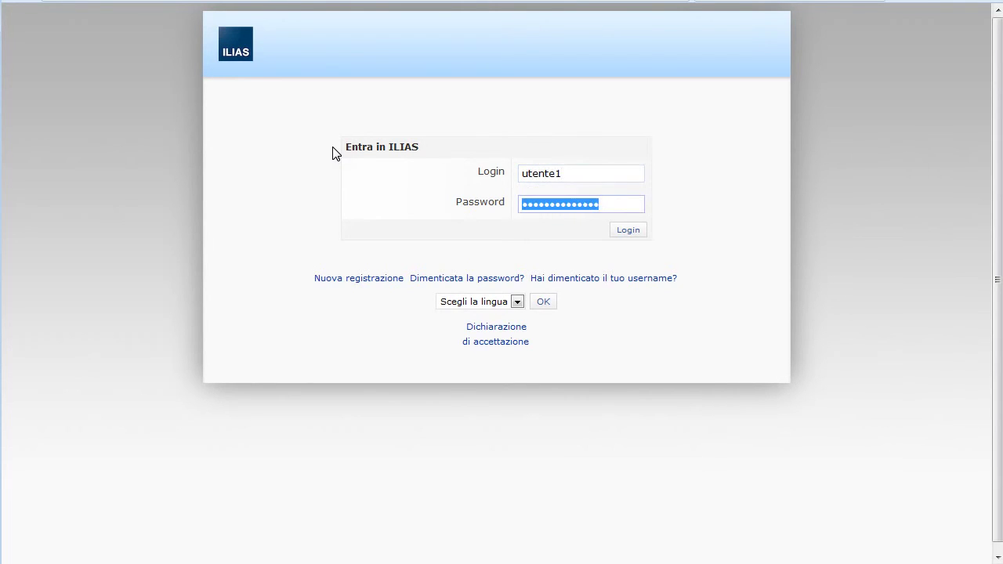
type("utente1")
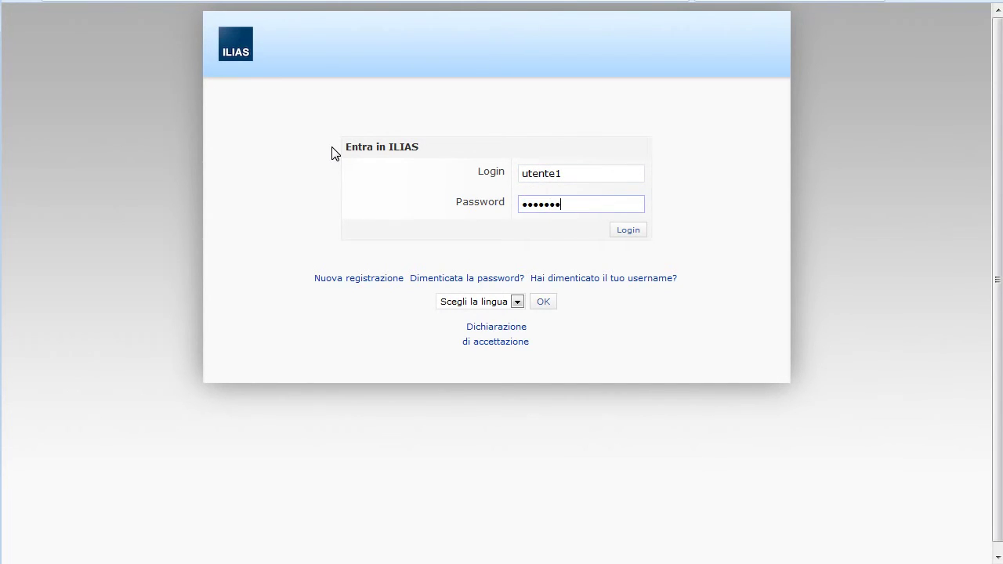
key("Return")
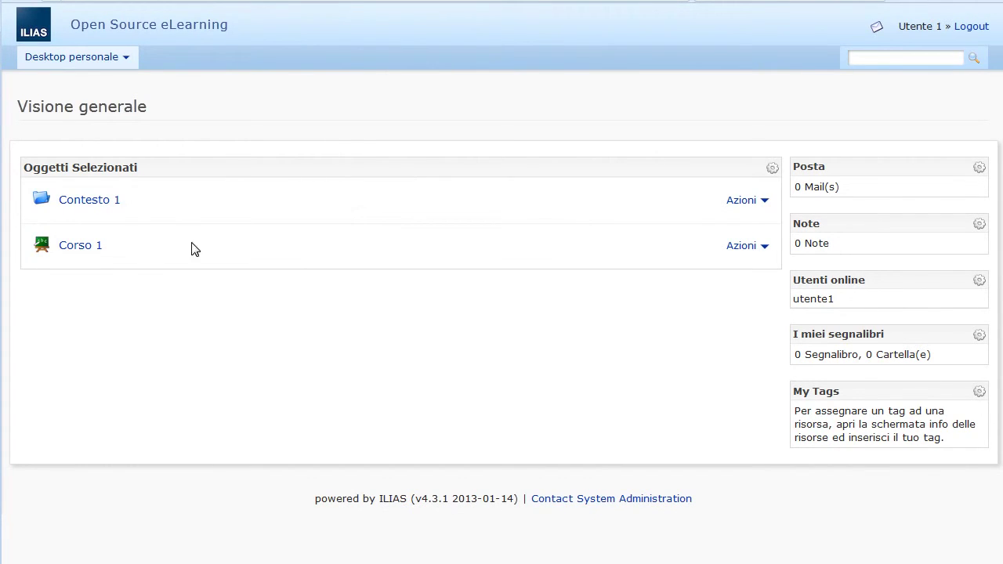
Step: Open Modulo sorgente 2 through Contesto 1 and the Corso 1 course
left_click(117, 210)
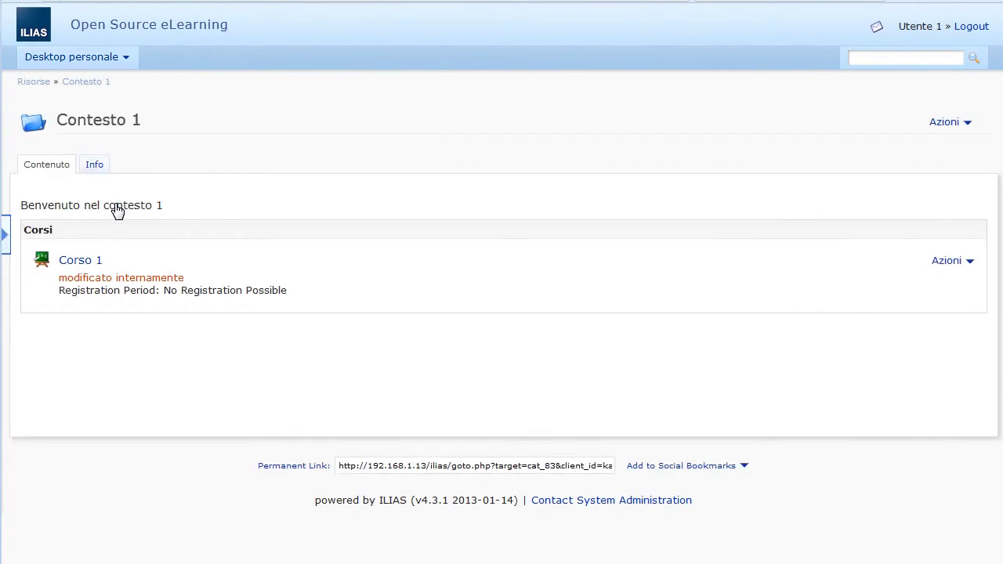
left_click(89, 263)
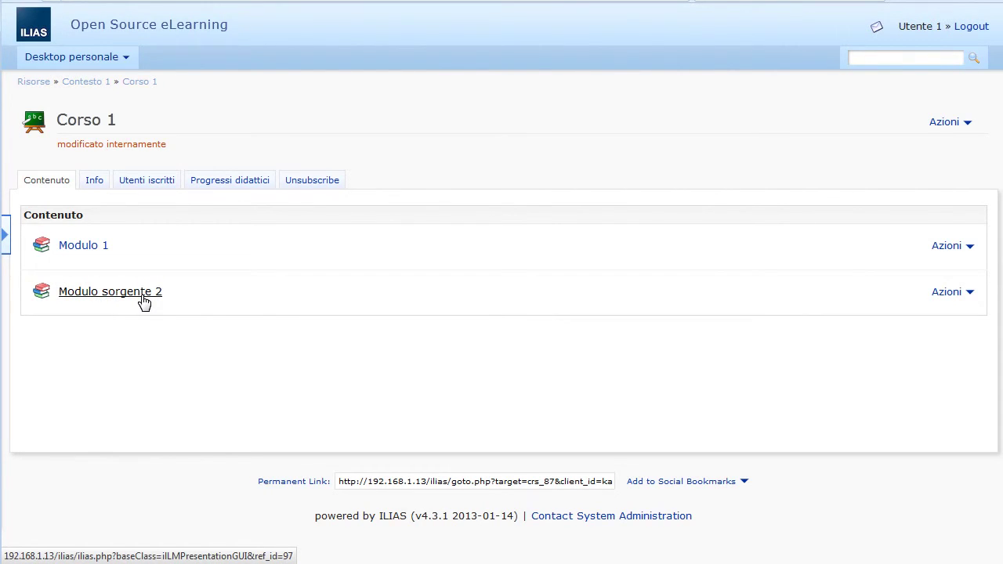
left_click(145, 302)
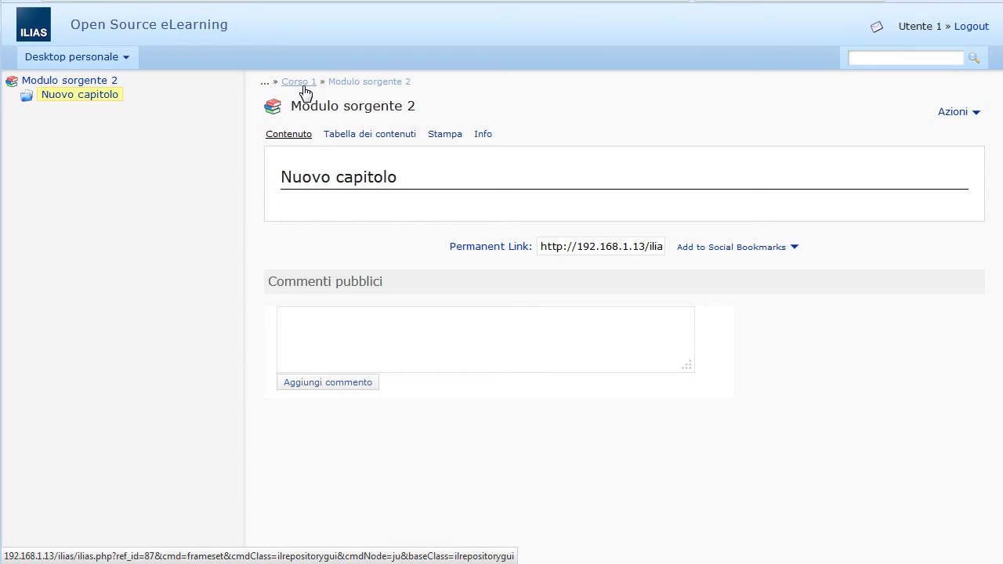
Step: Navigate back up through Corso 1, Contesto 1 and Risorse via the breadcrumbs
left_click(304, 87)
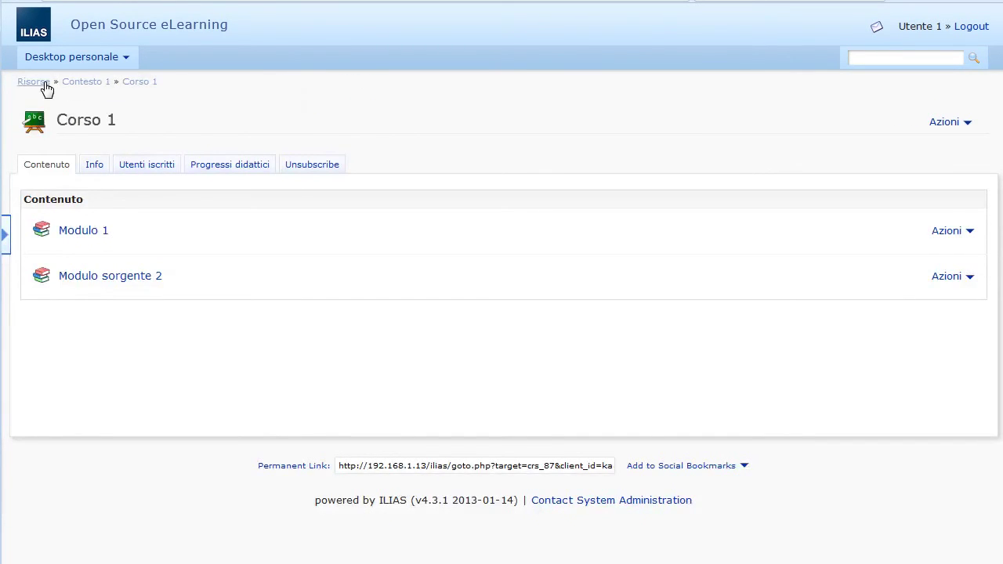
left_click(76, 86)
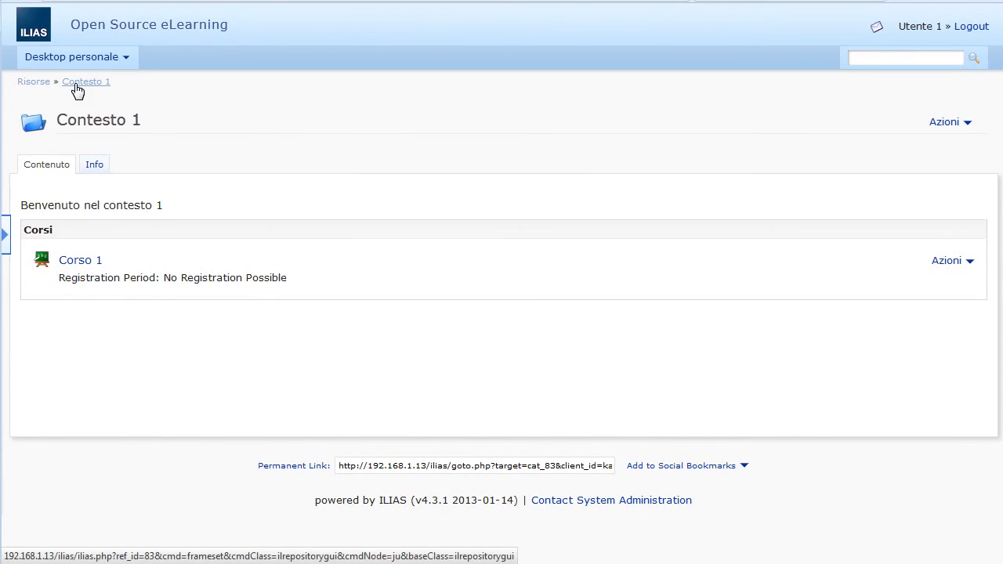
left_click(35, 82)
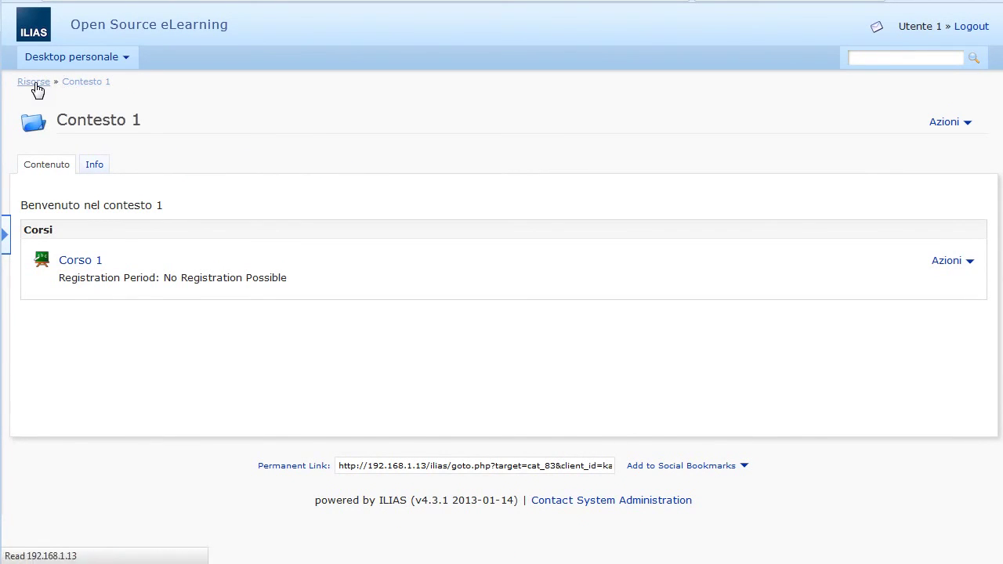